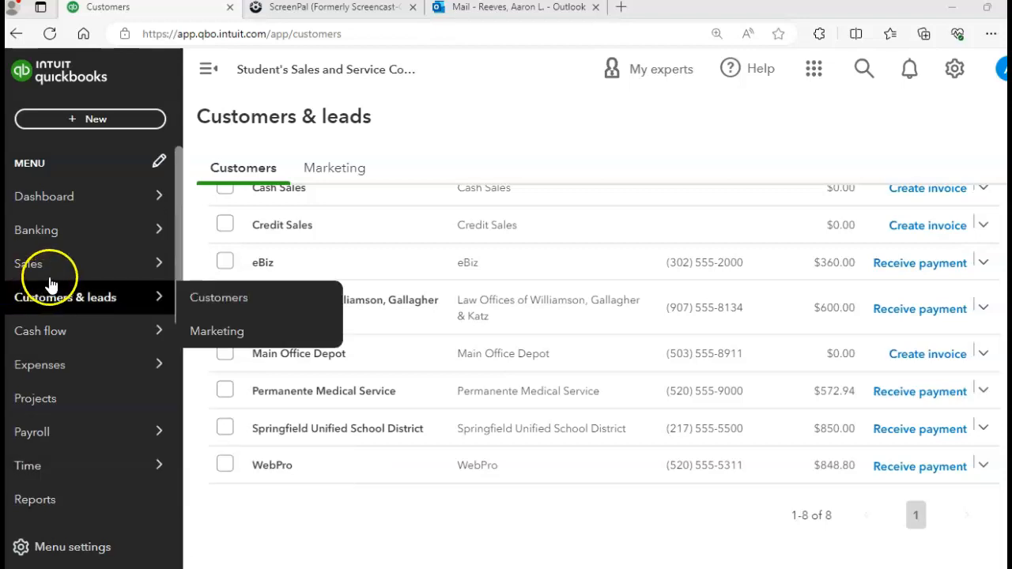
- Open the Customers list and close the antivirus advertisement covering it
click(45, 304)
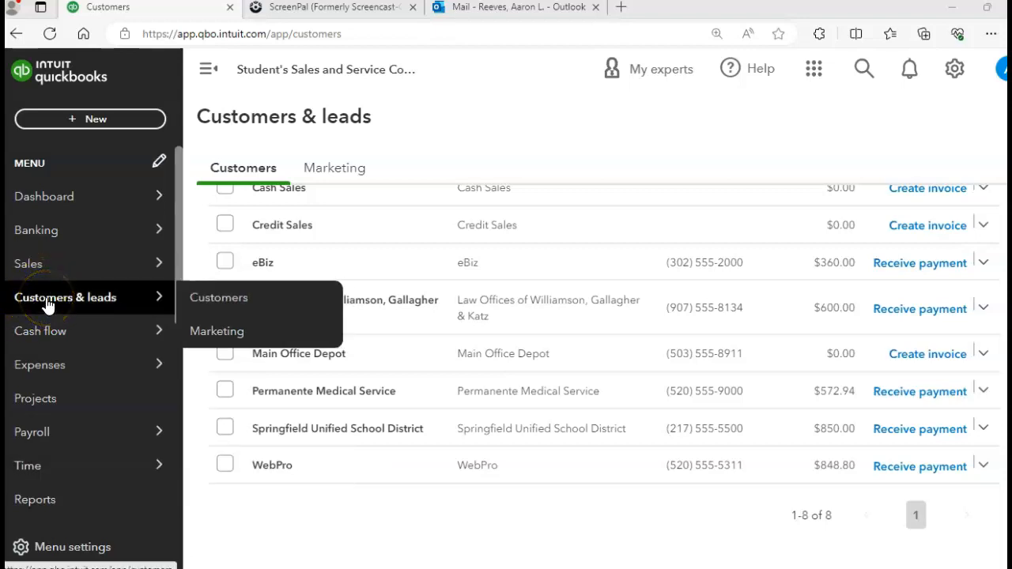
click(203, 305)
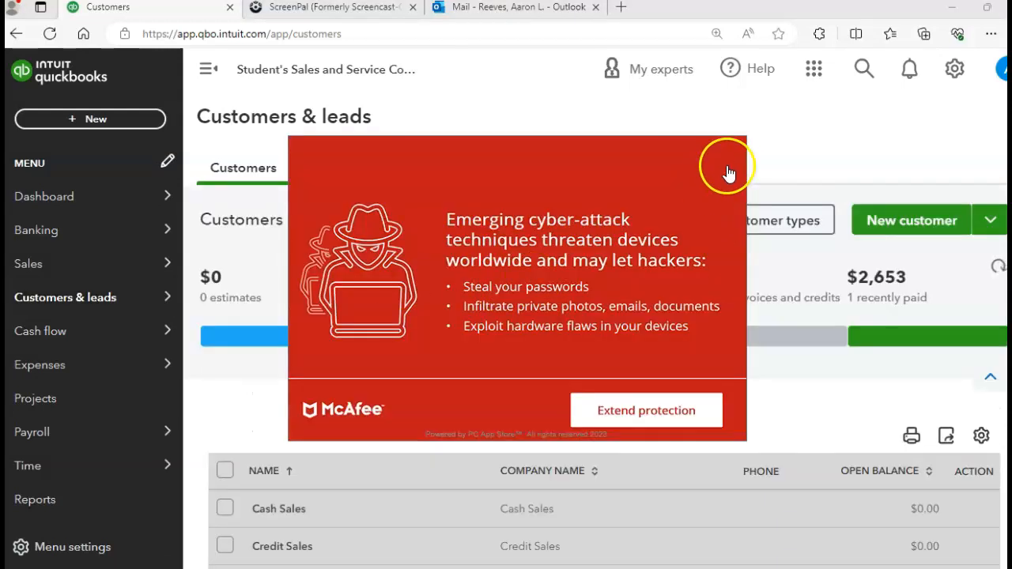
click(733, 162)
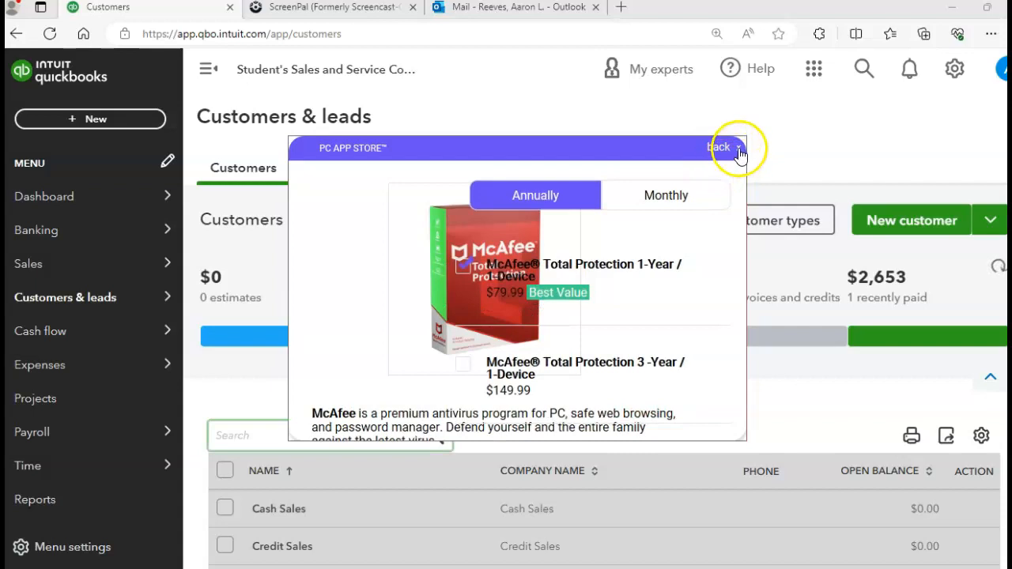
click(739, 149)
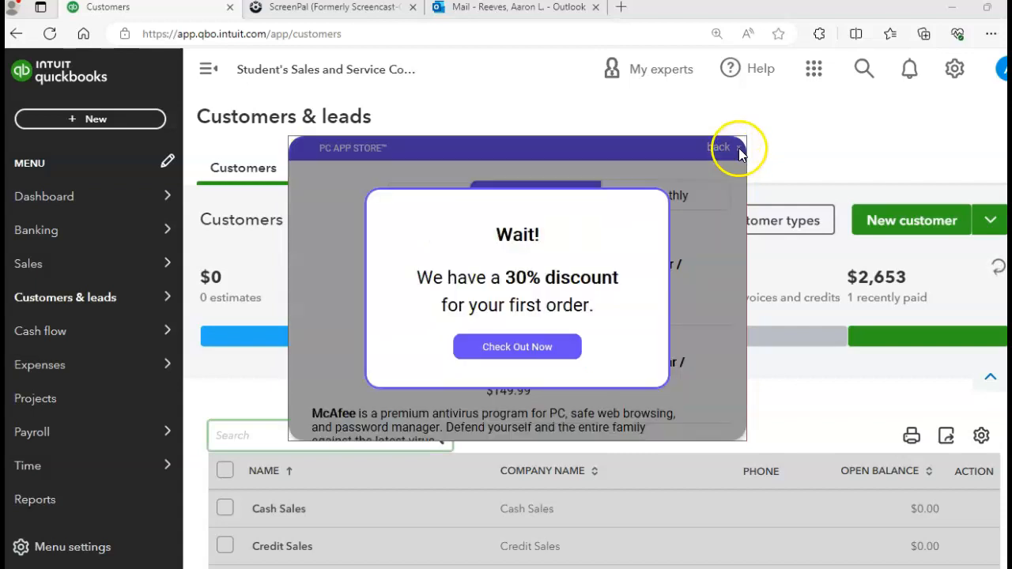
click(506, 347)
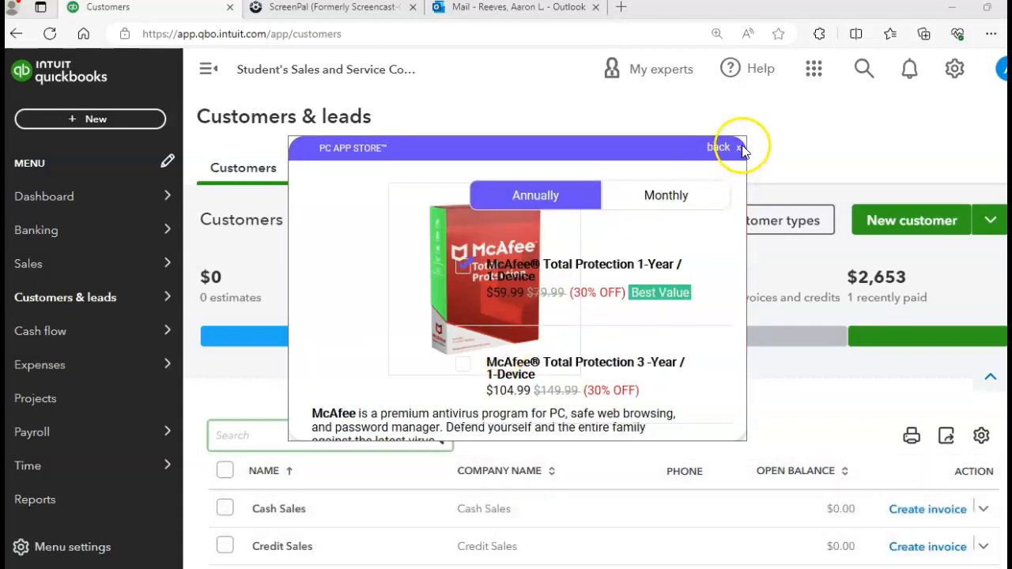
click(740, 148)
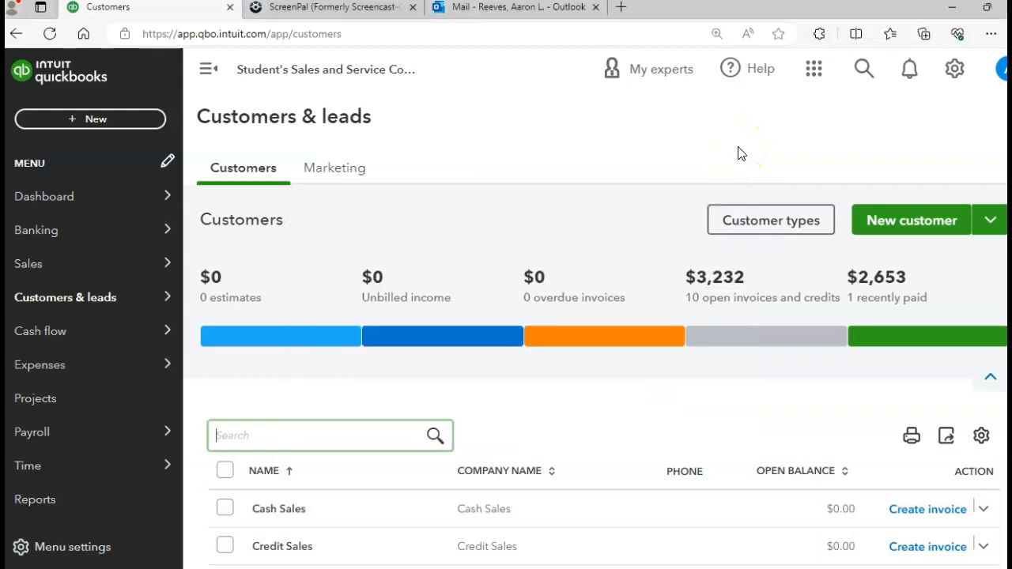
- Start receiving a payment from eBiz, dated 02/20/2024 with reference number 10321
click(978, 113)
scroll(593, 372, down, 3)
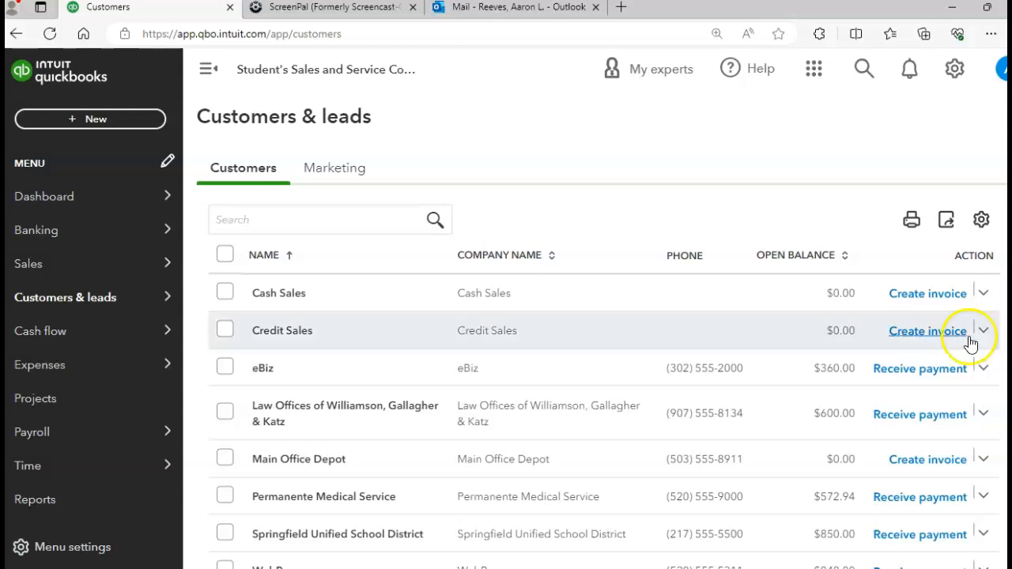
click(922, 372)
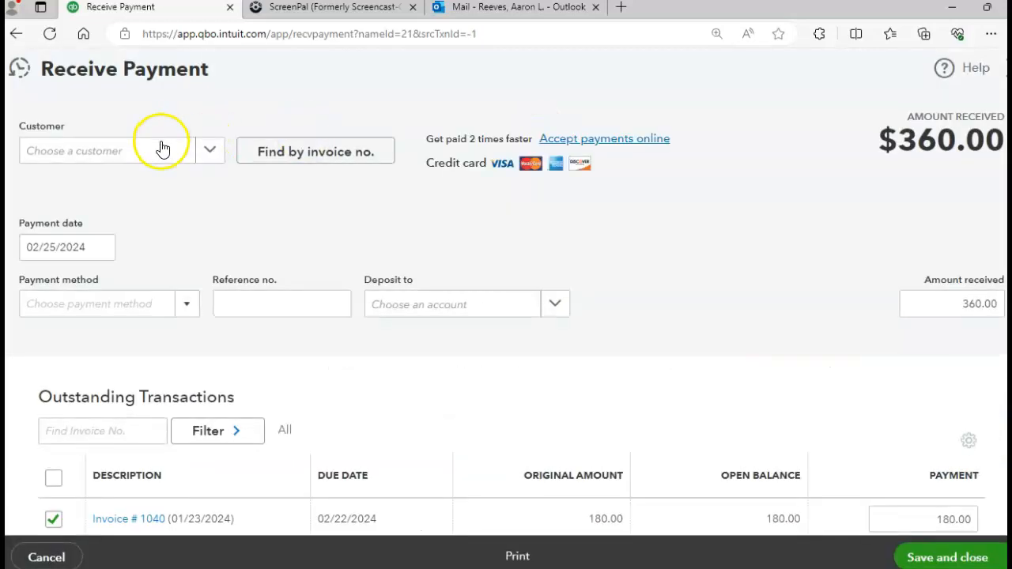
click(99, 247)
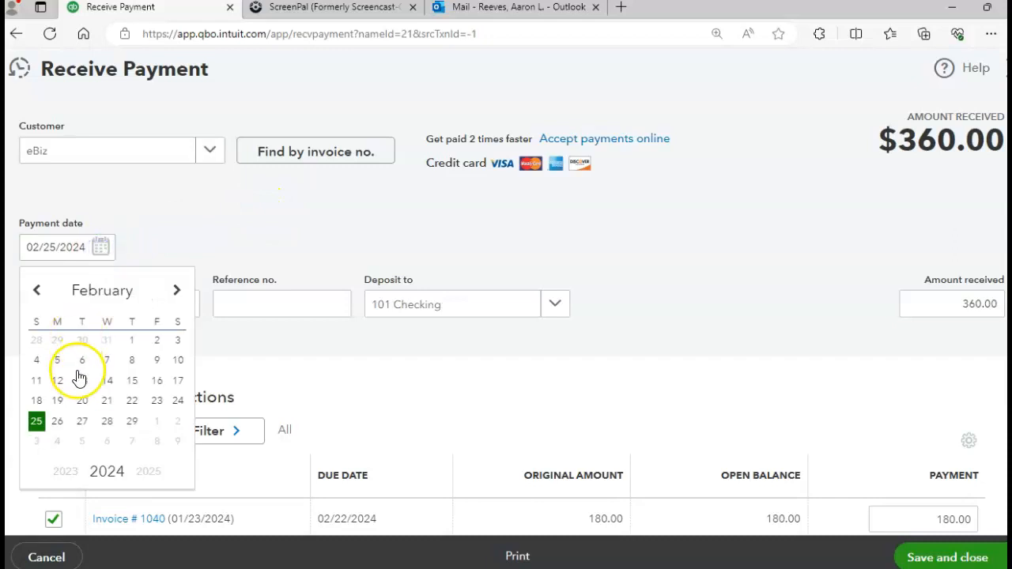
click(82, 400)
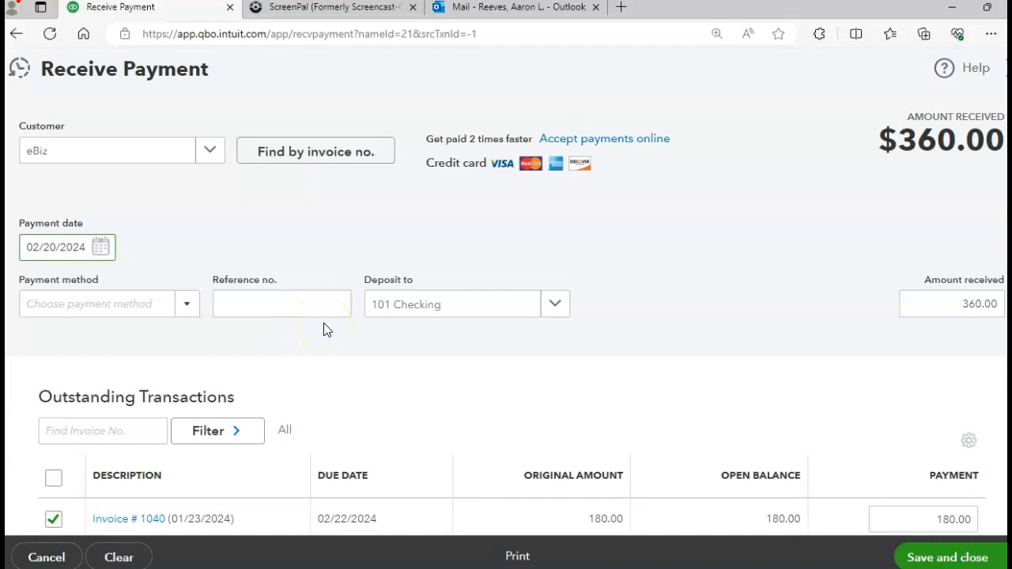
click(291, 294)
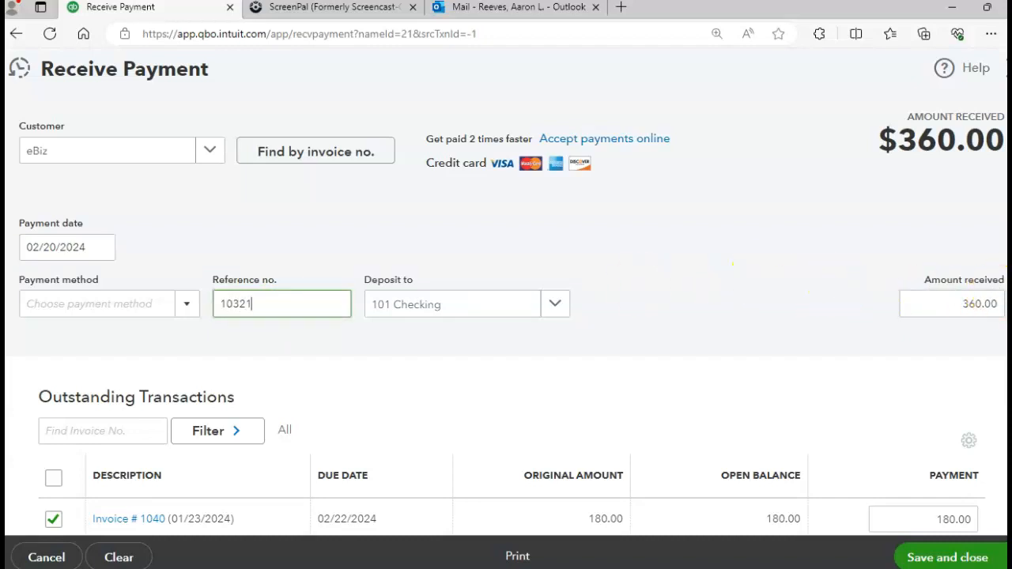
- Exclude invoice 1049 so the payment applies only to invoice 1040, and save it with a new payment form
scroll(869, 401, down, 3)
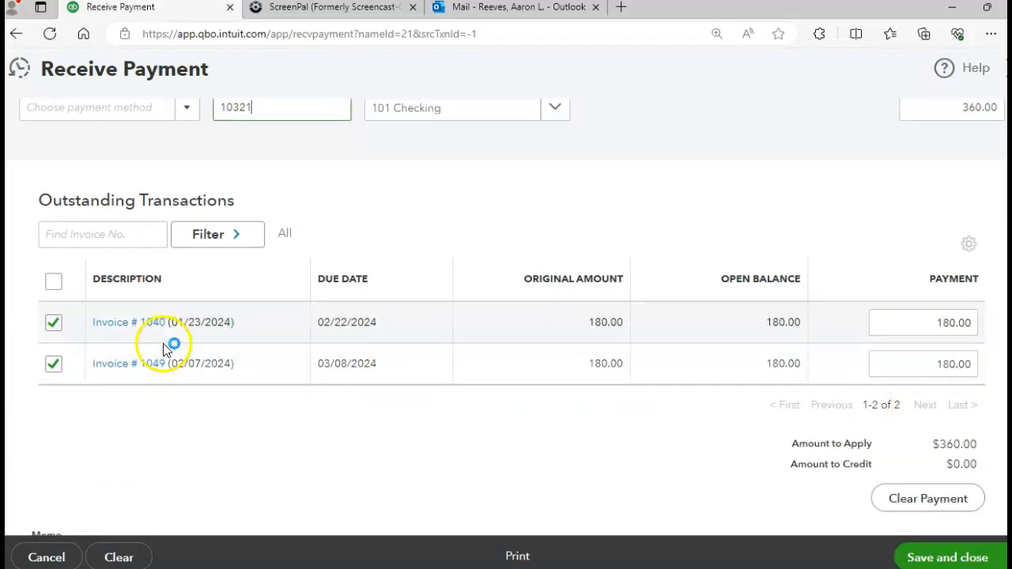
click(60, 362)
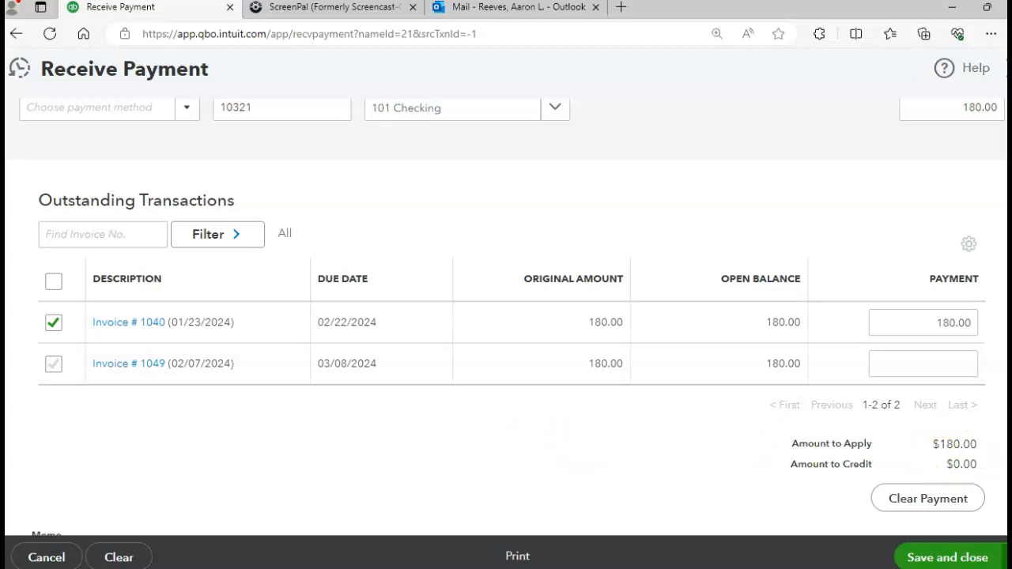
click(1005, 557)
click(925, 508)
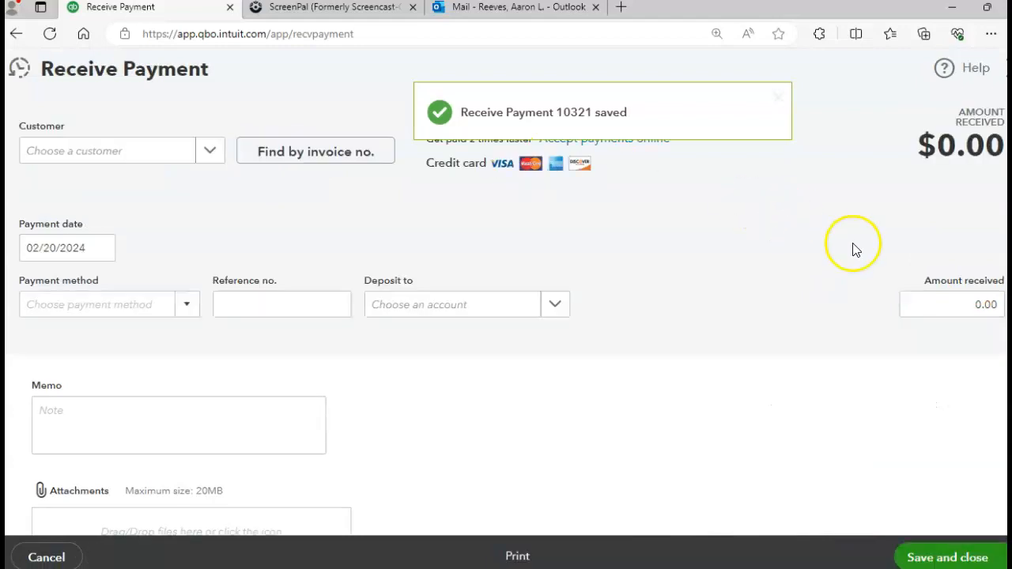
- Fill in a payment from Law Offices of Williamson, Gallagher & Katz by Check with reference number 5730
click(207, 148)
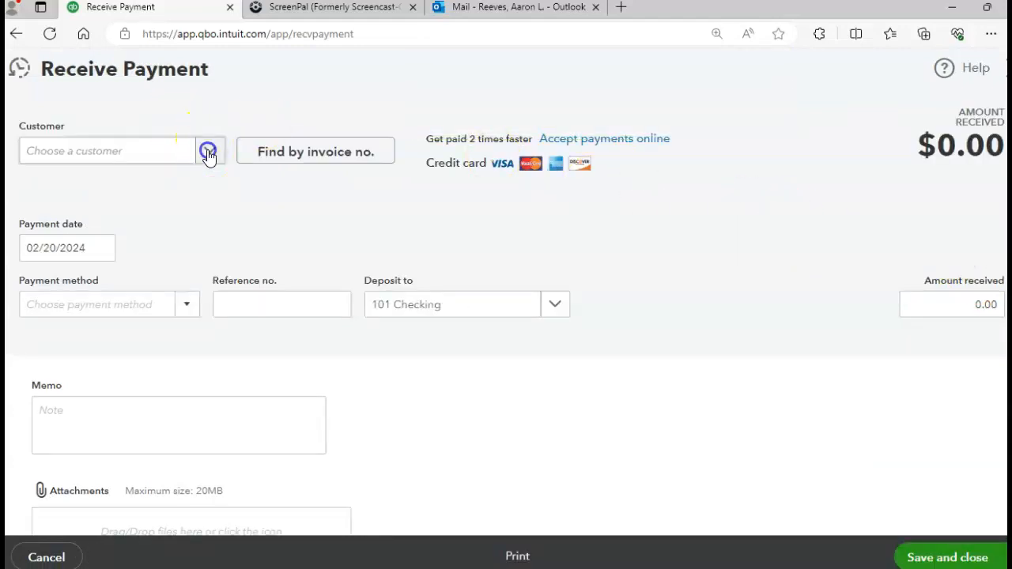
click(131, 291)
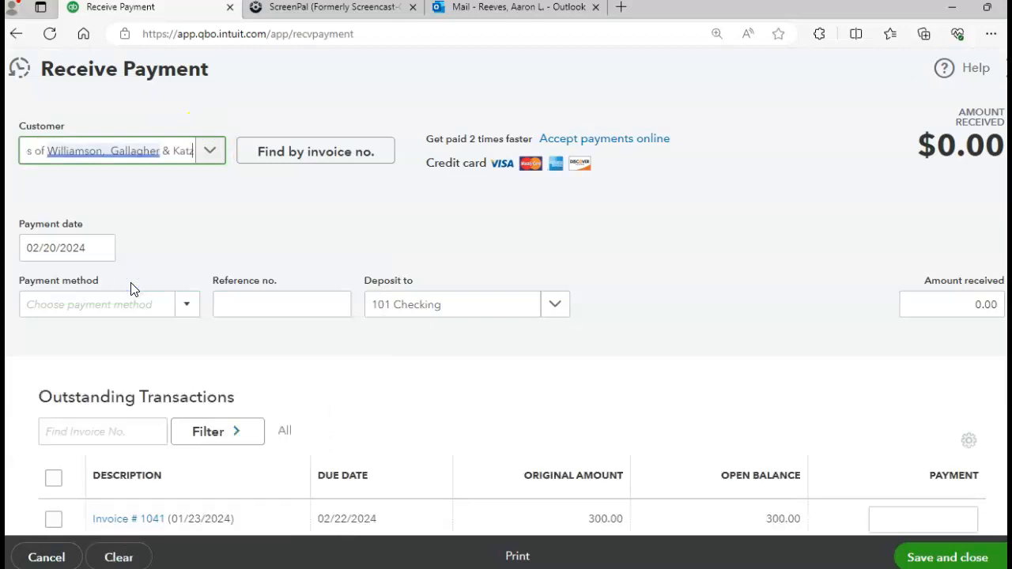
click(131, 239)
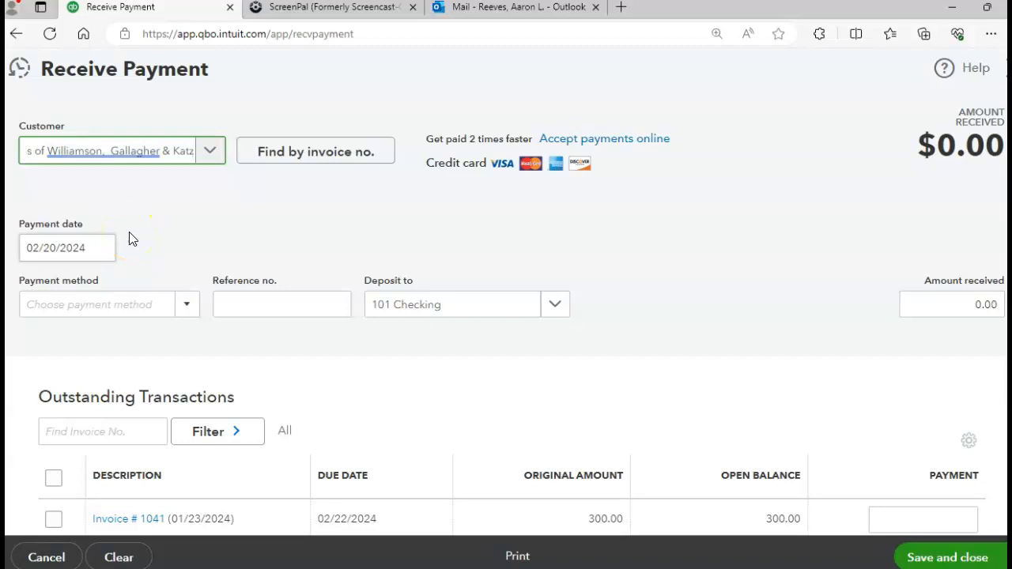
click(188, 308)
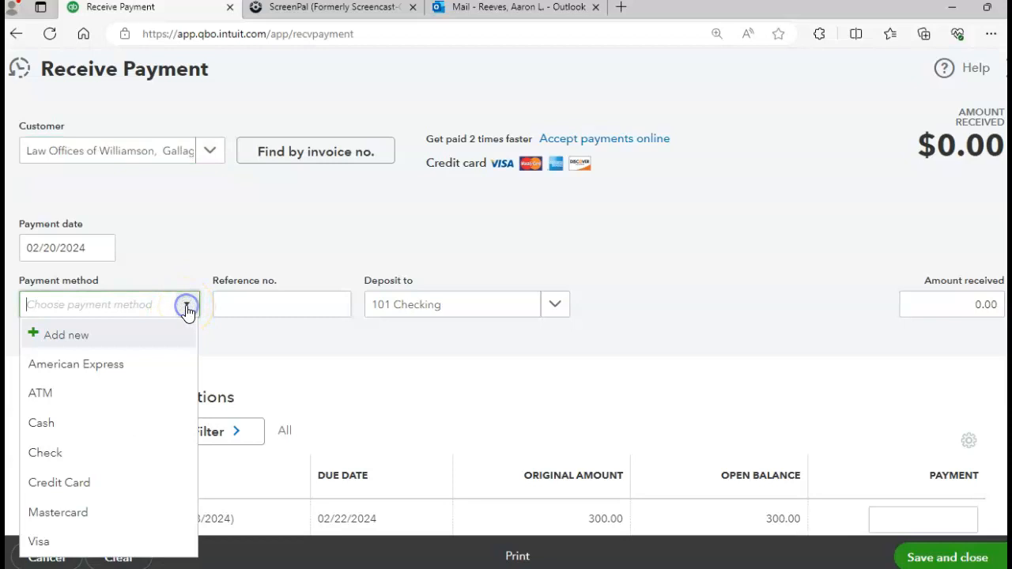
click(64, 450)
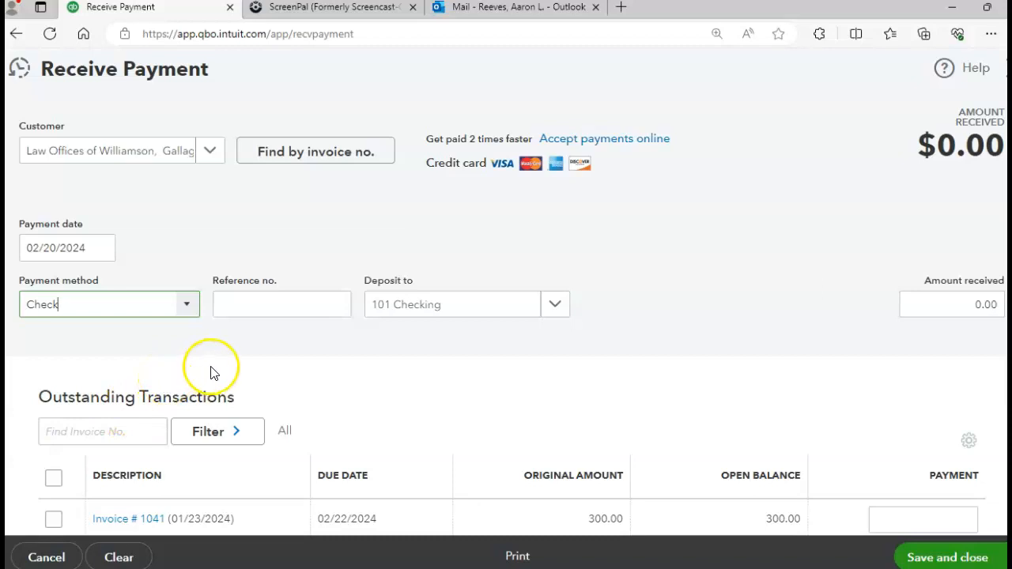
click(254, 315)
text(5730)
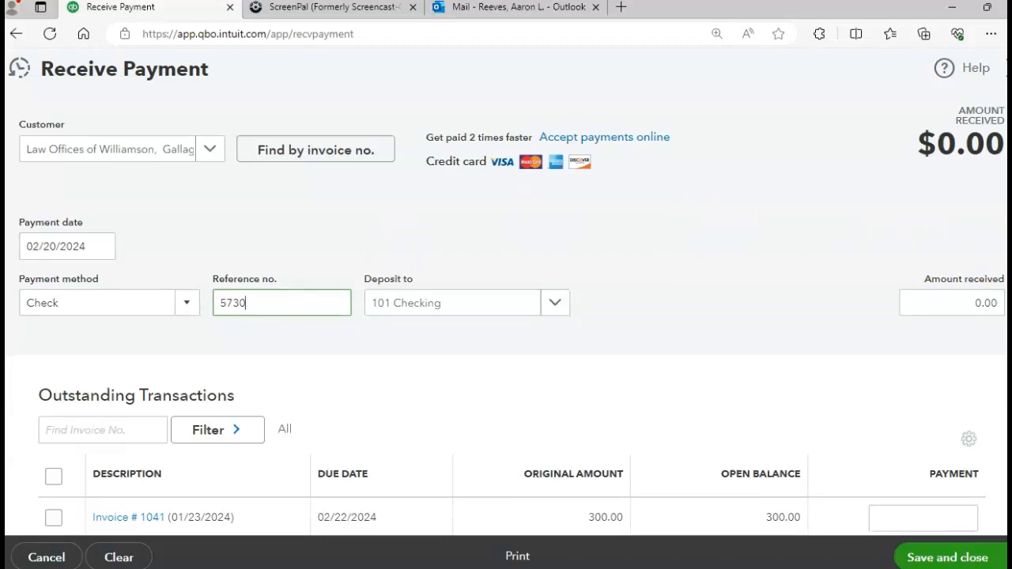
- Apply the law offices' payment to invoice 1041 and save it with a new payment form
scroll(506, 316, down, 2)
scroll(506, 316, down, 1)
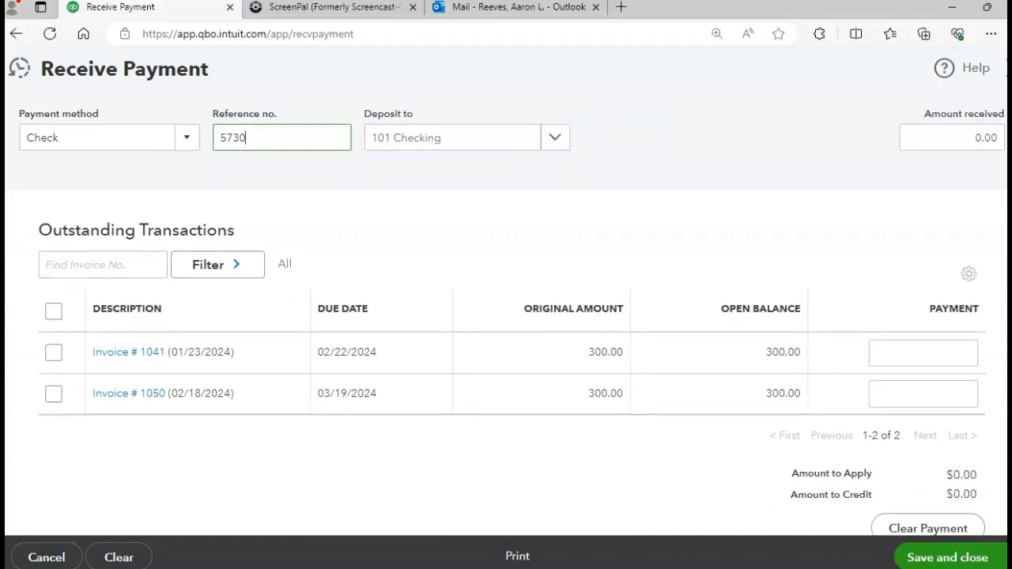
click(54, 355)
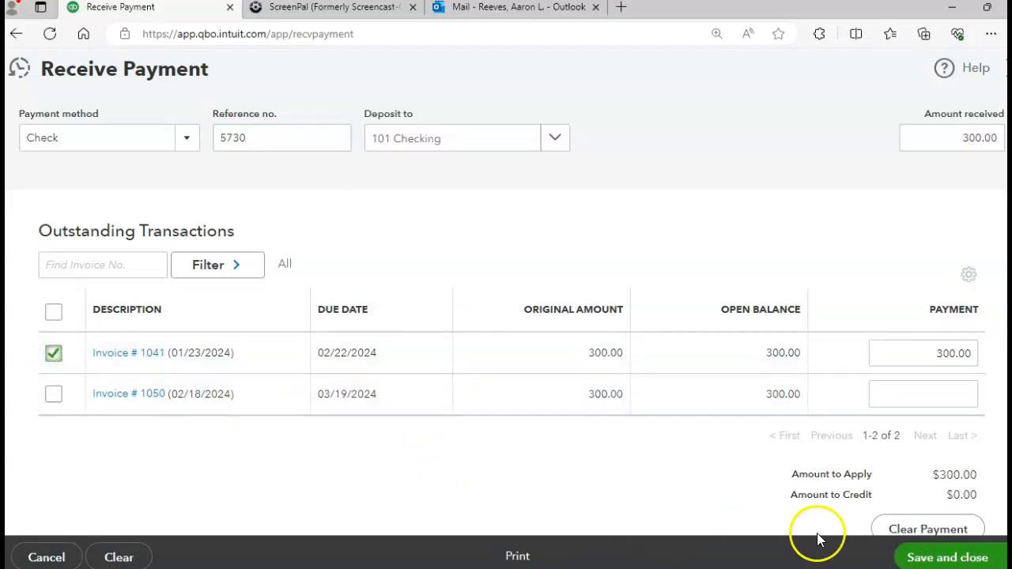
click(1004, 557)
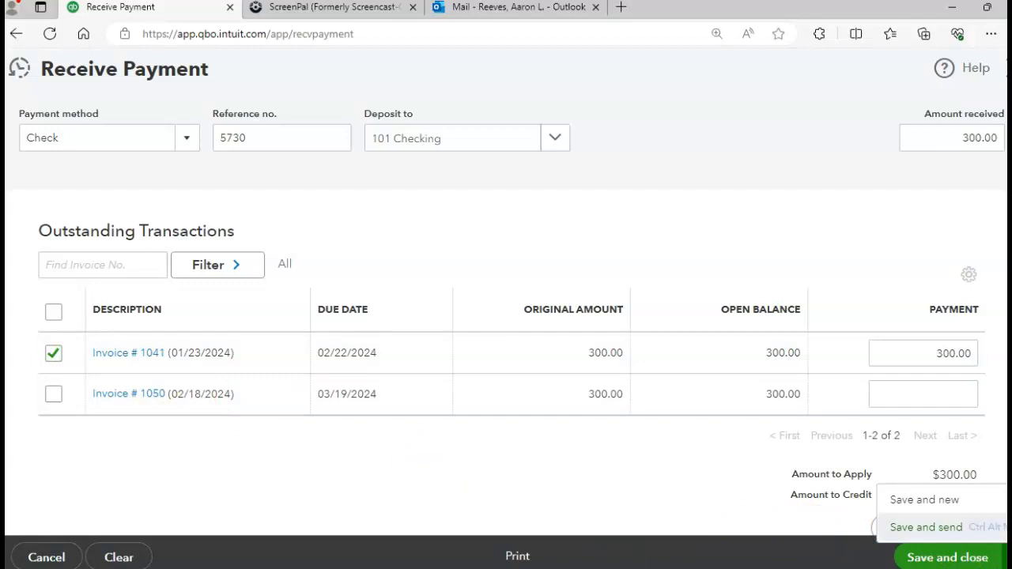
click(929, 501)
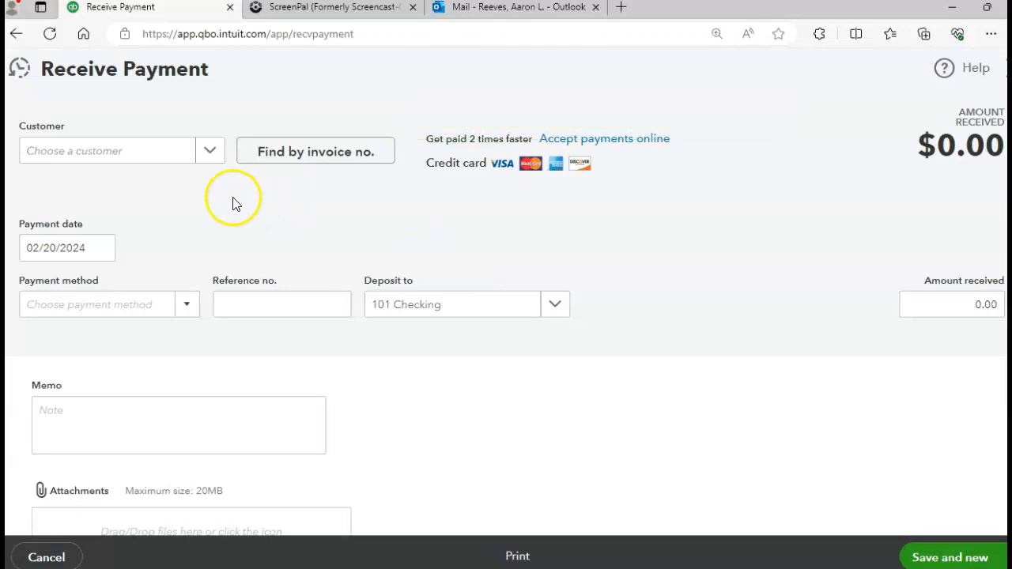
- Fill in a payment from Permanente Medical Service by Check with reference number 1588
click(215, 158)
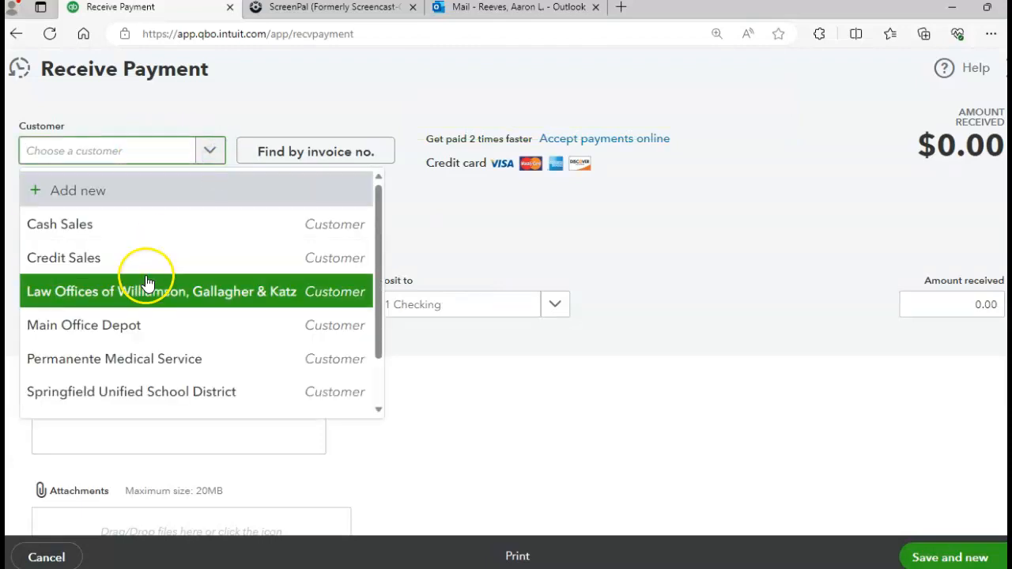
click(131, 358)
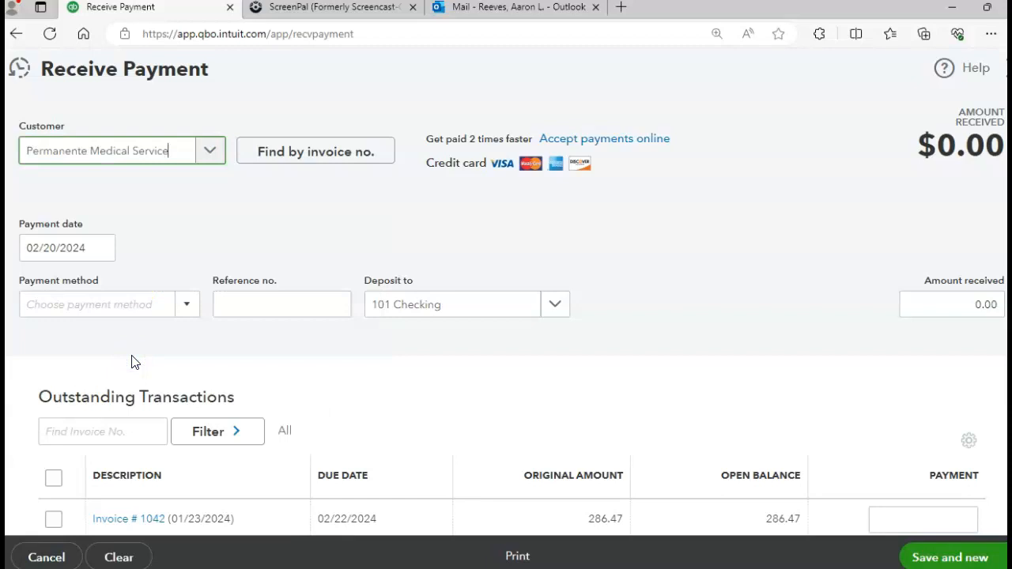
click(186, 310)
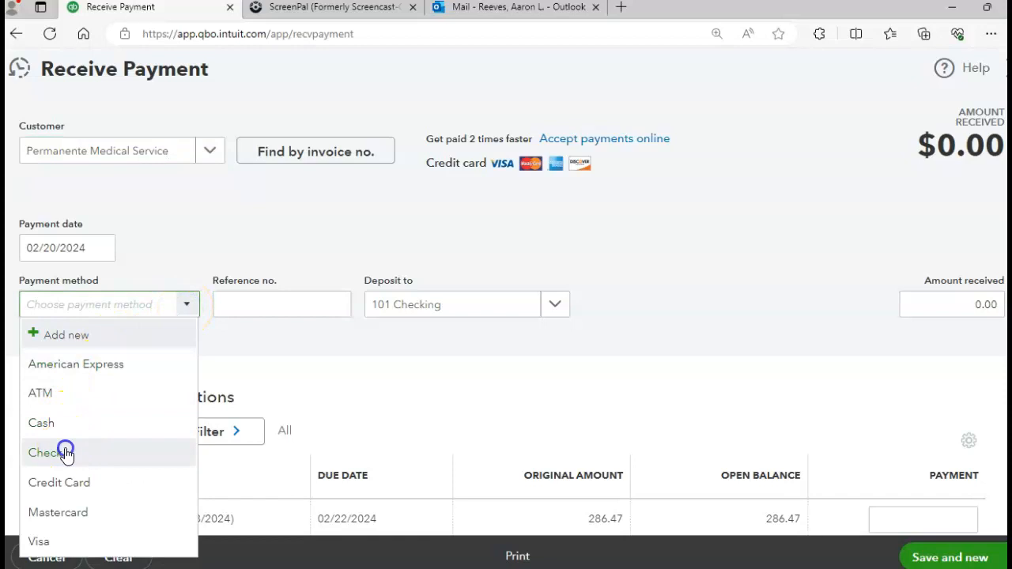
click(63, 451)
click(280, 300)
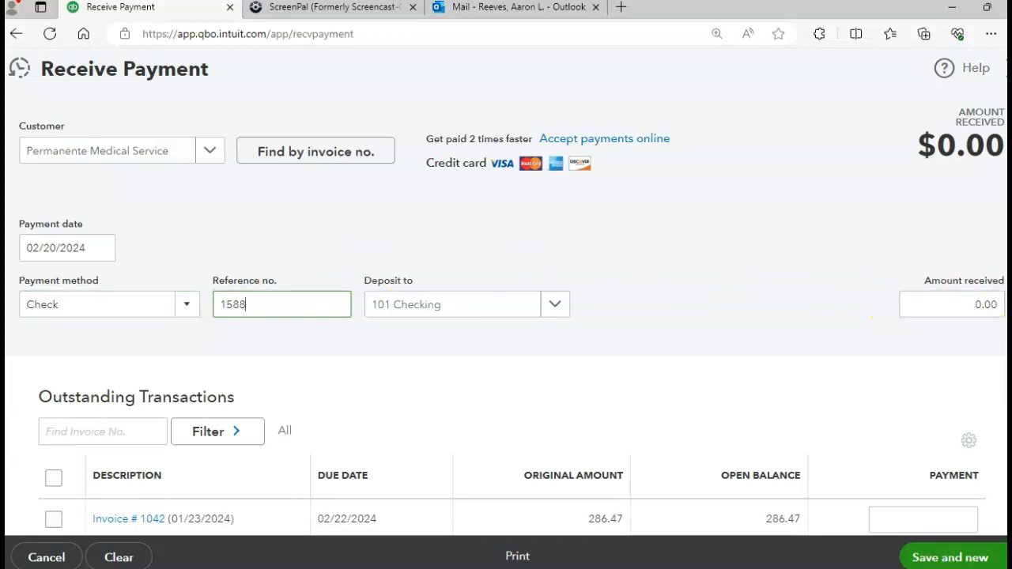
- Apply the Permanente Medical Service payment to invoice 1042 and save it with a new payment form
scroll(871, 319, down, 3)
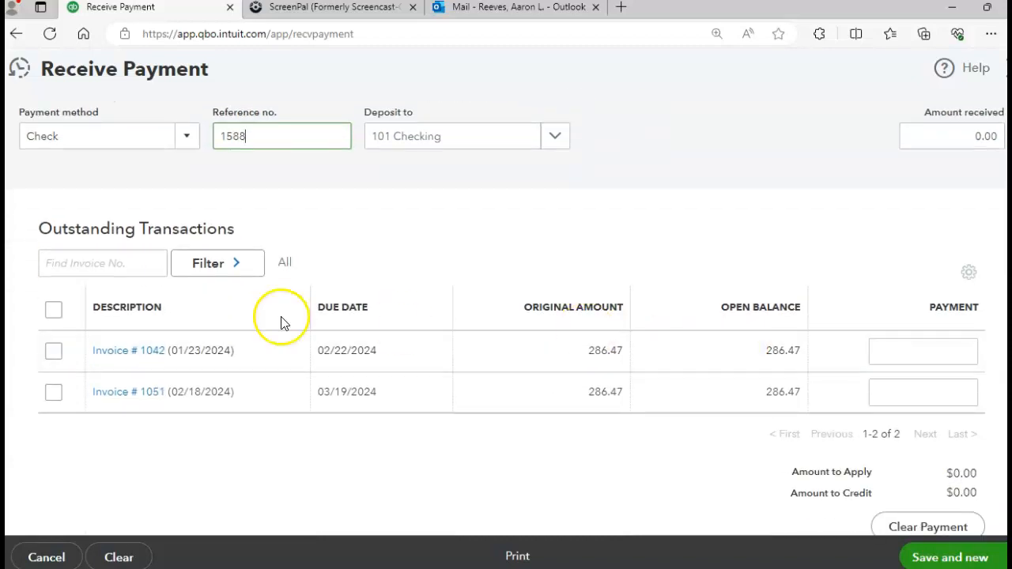
click(53, 350)
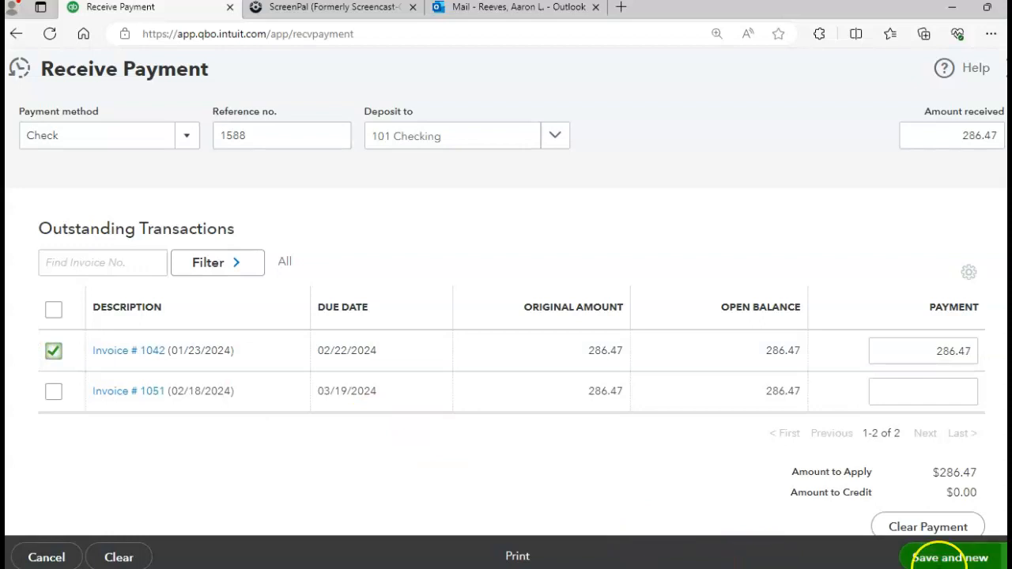
click(950, 563)
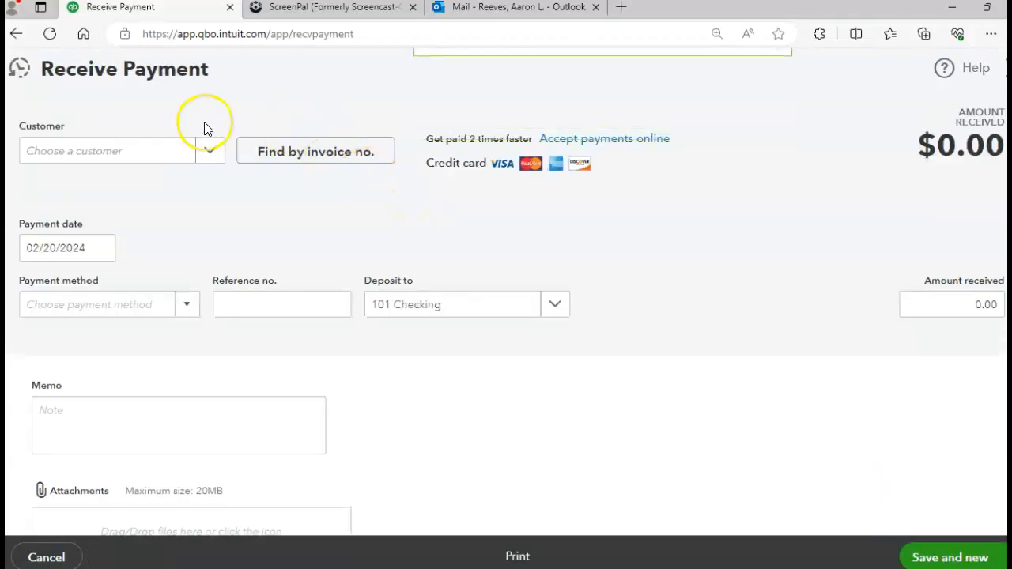
- Fill in a payment from Springfield Unified School District by Check with reference number 9213
click(198, 149)
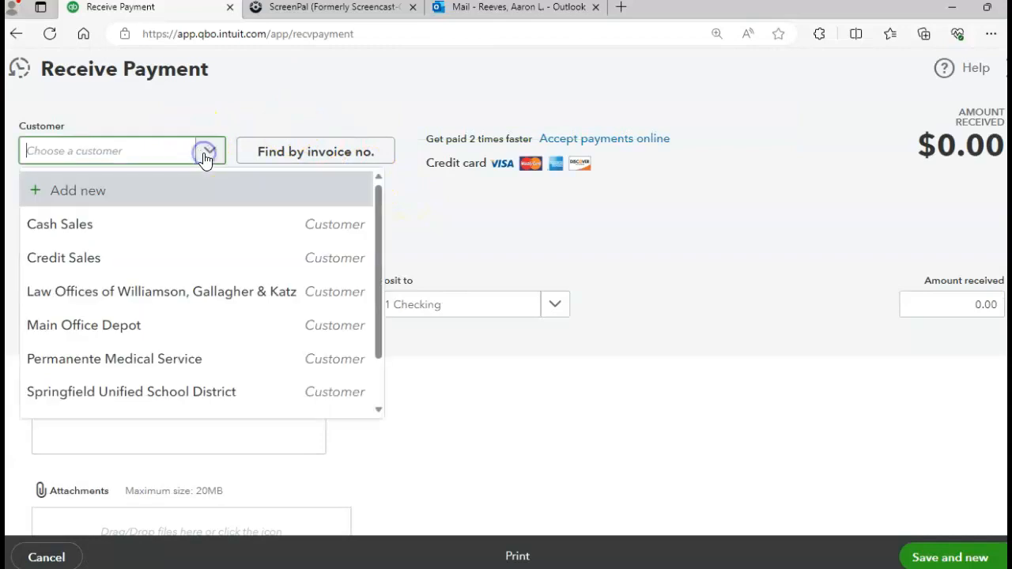
click(110, 393)
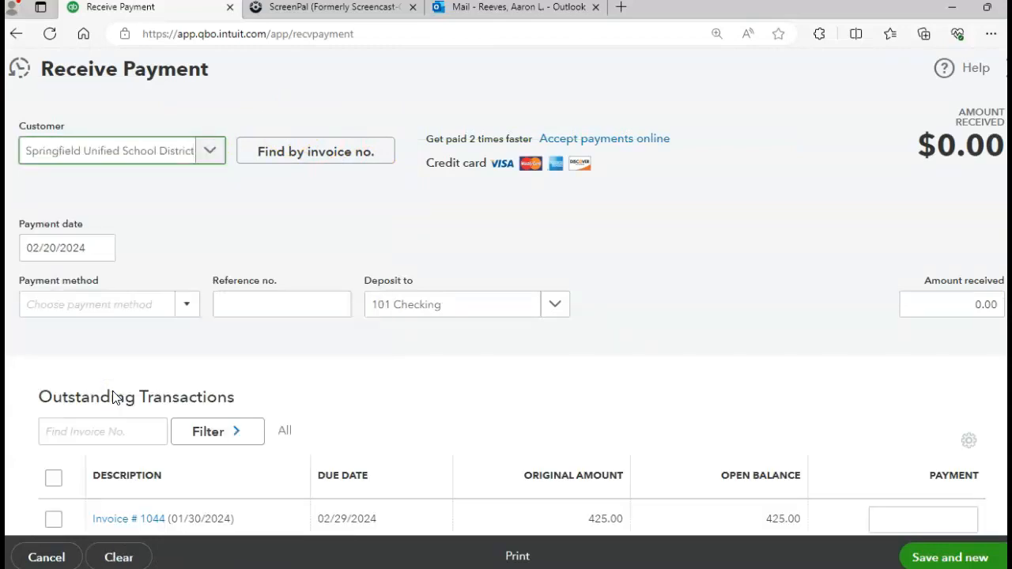
click(188, 316)
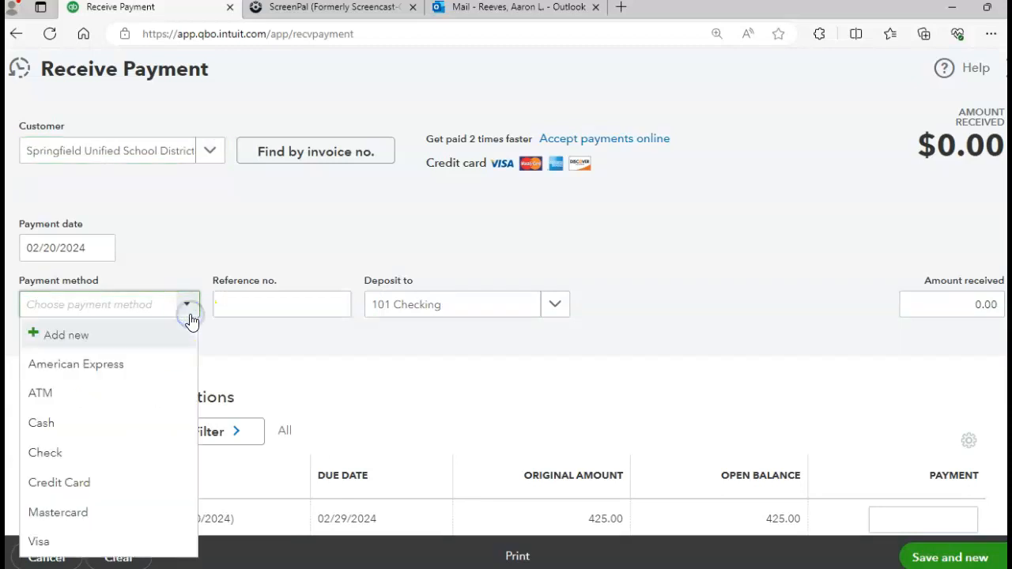
click(75, 451)
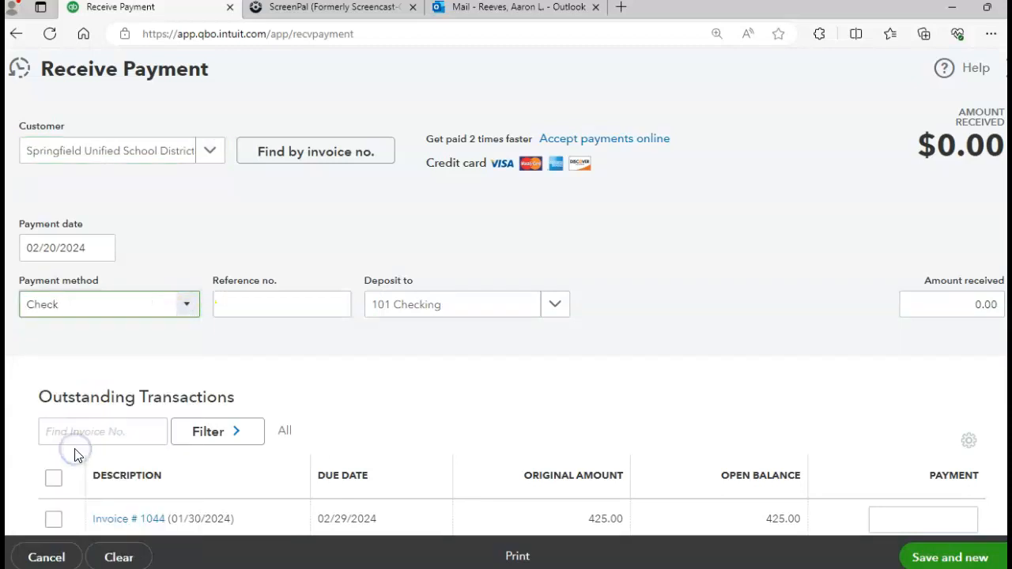
click(256, 306)
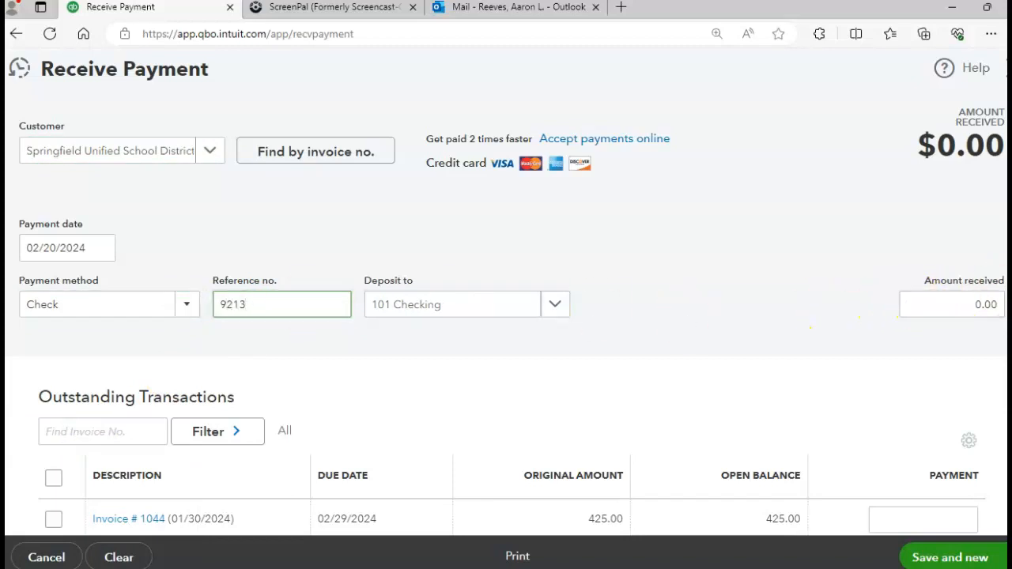
- Apply the Springfield Unified School District payment to invoice 1044 and save it with a new payment form
scroll(506, 317, down, 3)
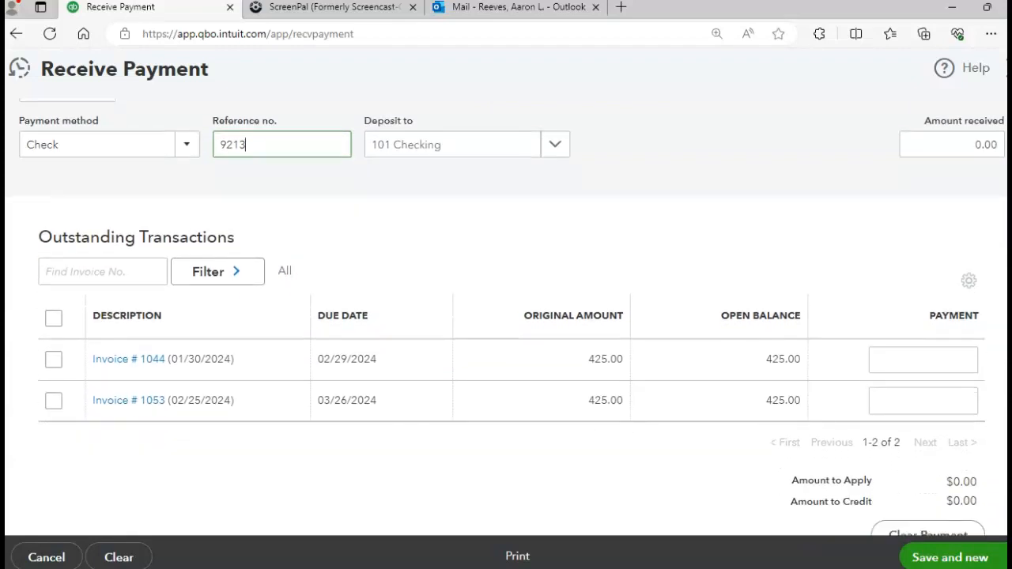
click(55, 362)
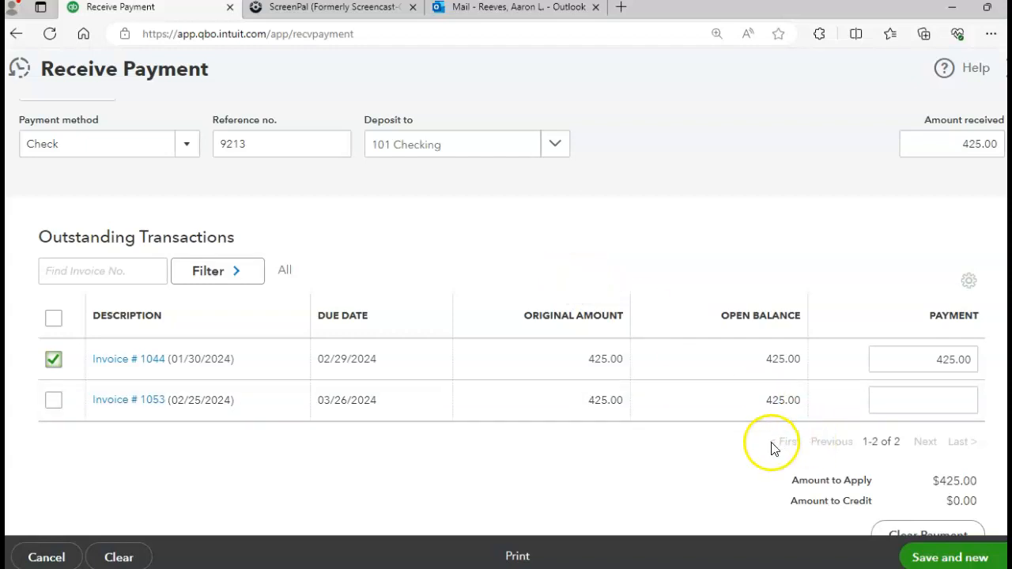
click(947, 558)
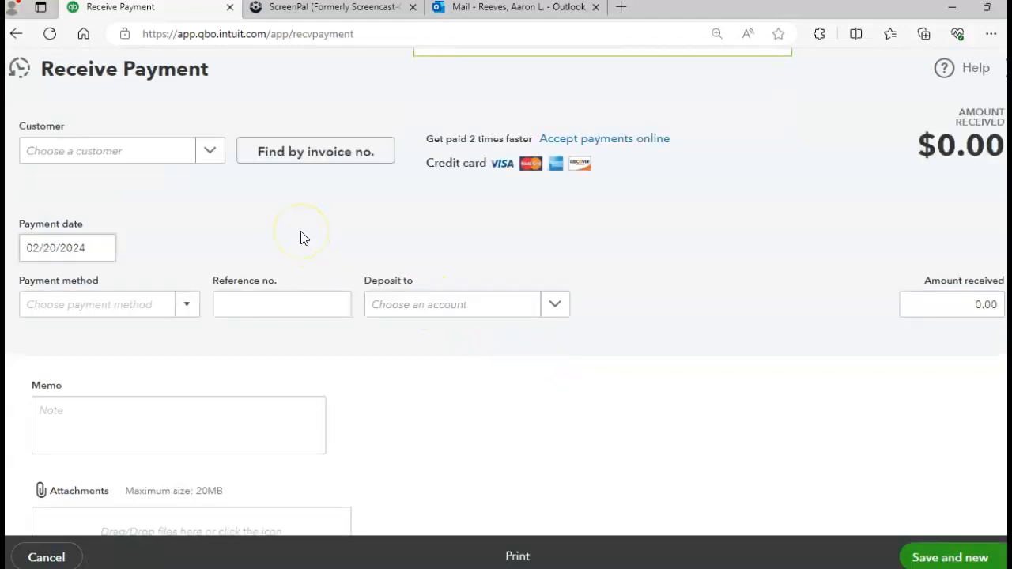
- Fill in a payment from WebPro by Check with reference number 802
click(131, 151)
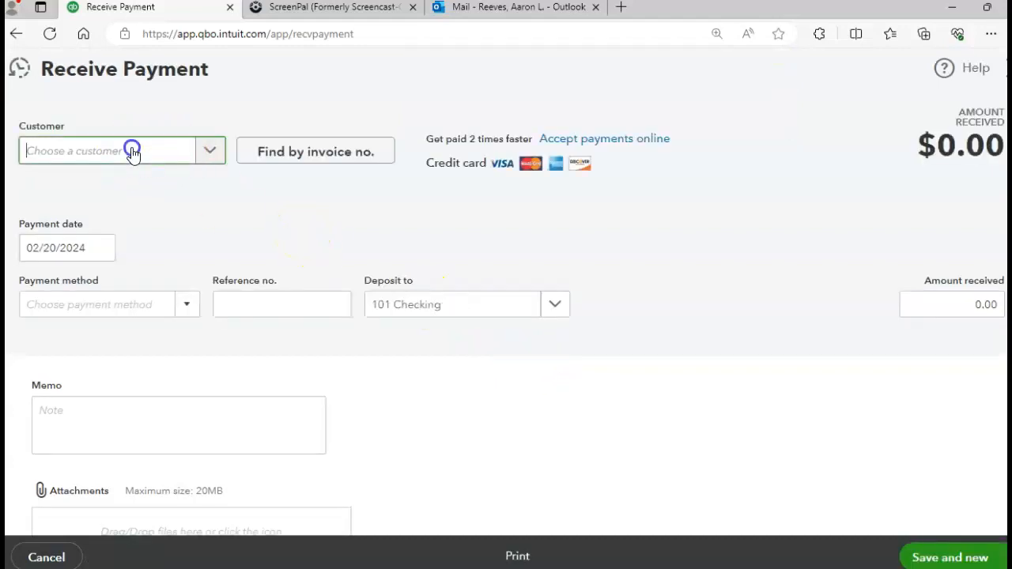
text(we)
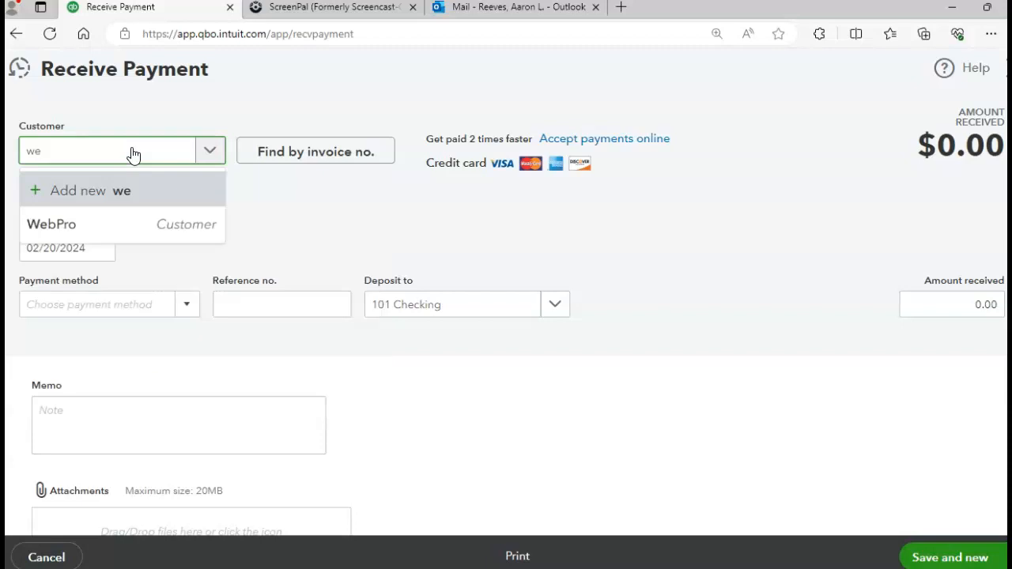
click(115, 235)
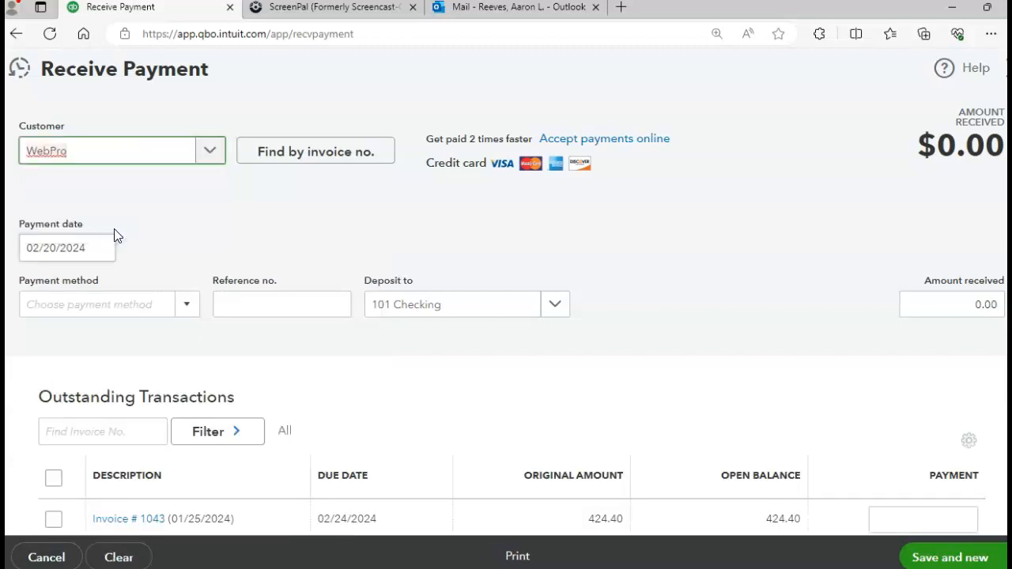
click(187, 306)
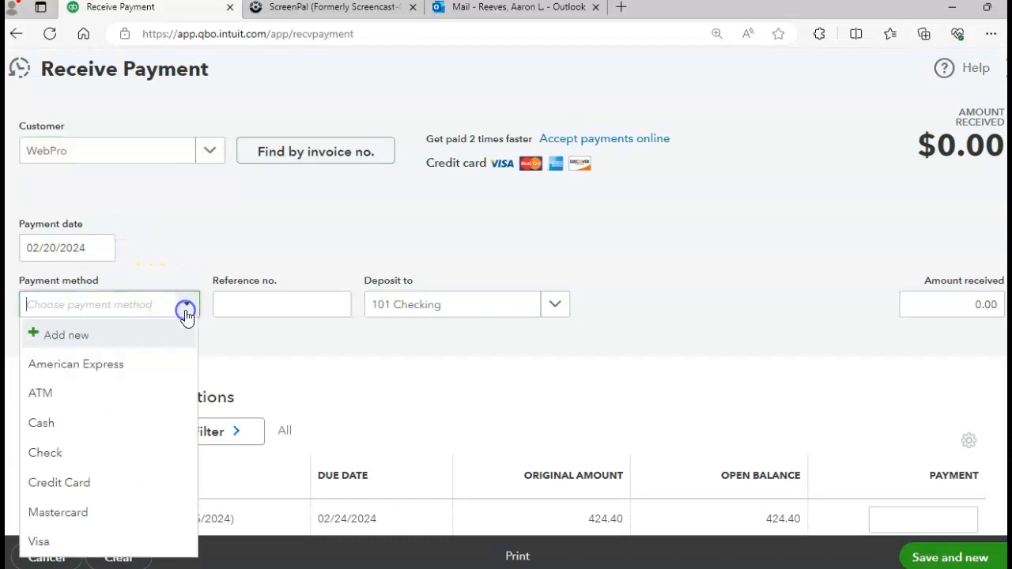
click(81, 455)
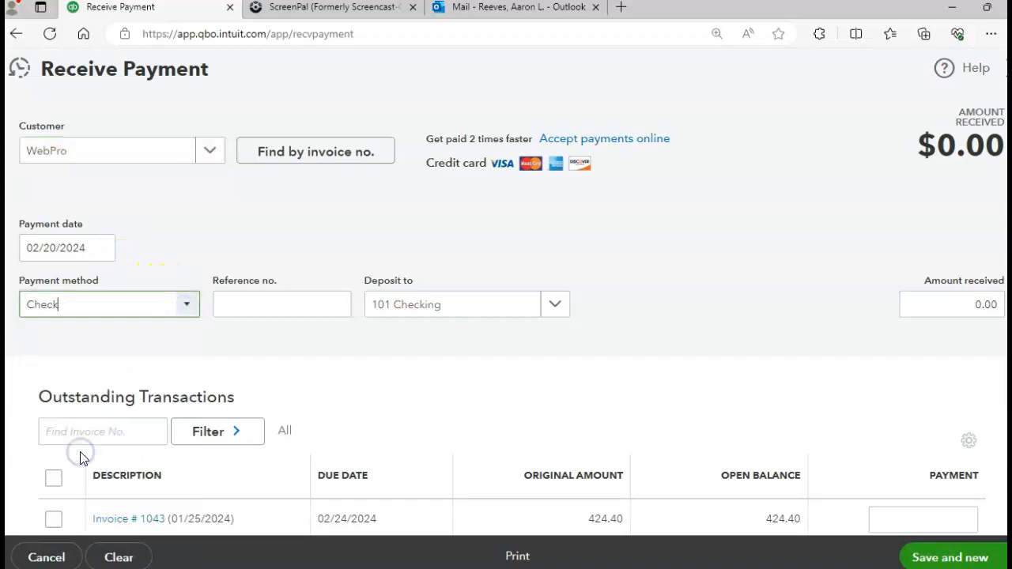
click(244, 301)
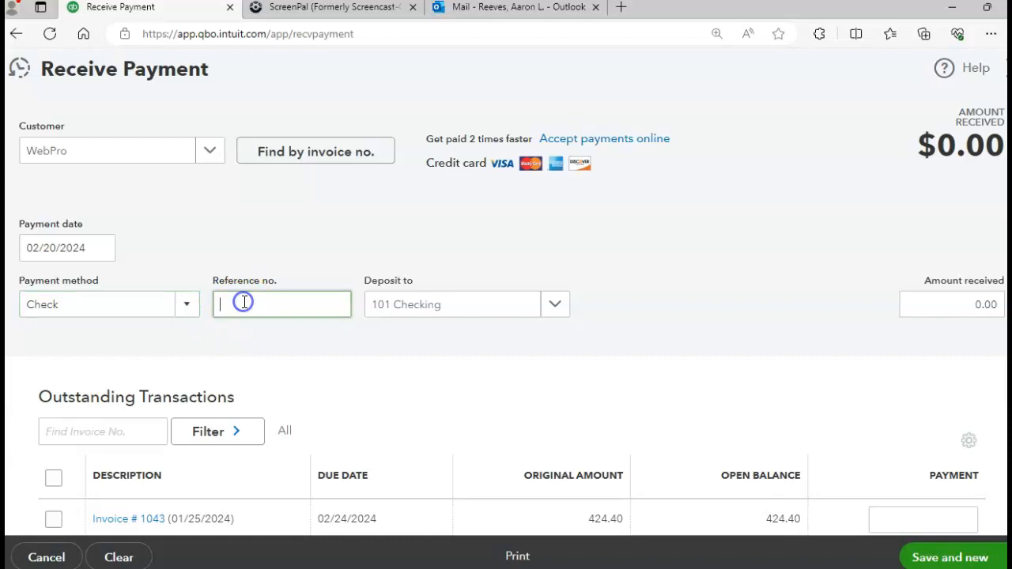
text(802)
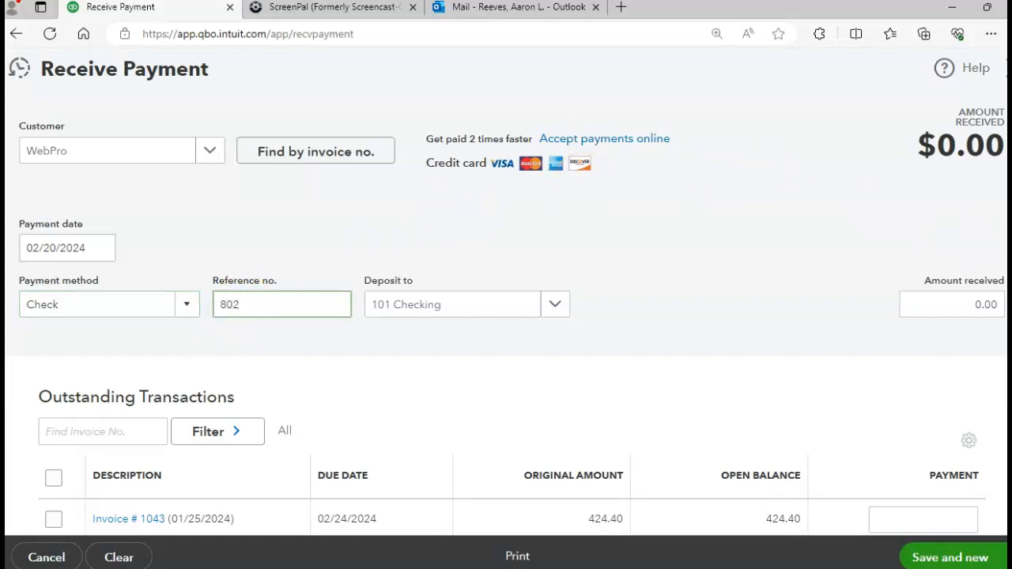
- Apply the WebPro payment to invoice 1043, then save and close the payment form
scroll(506, 316, down, 2)
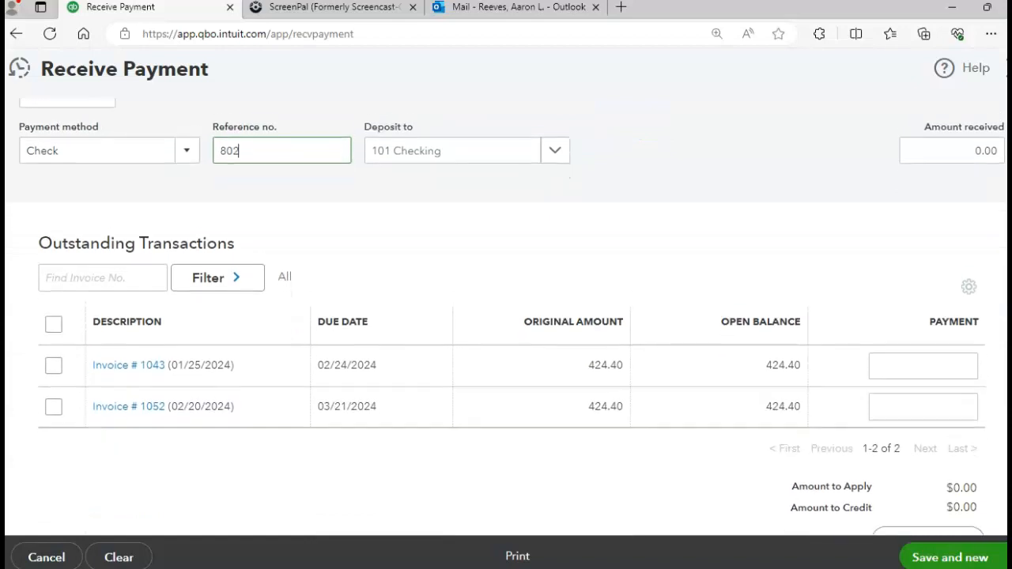
scroll(506, 316, down, 1)
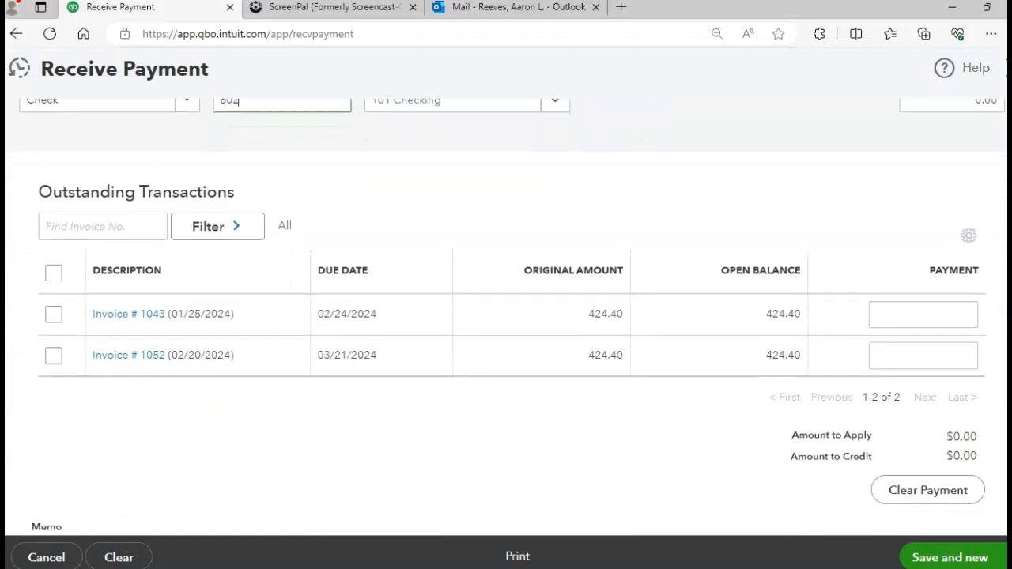
click(53, 314)
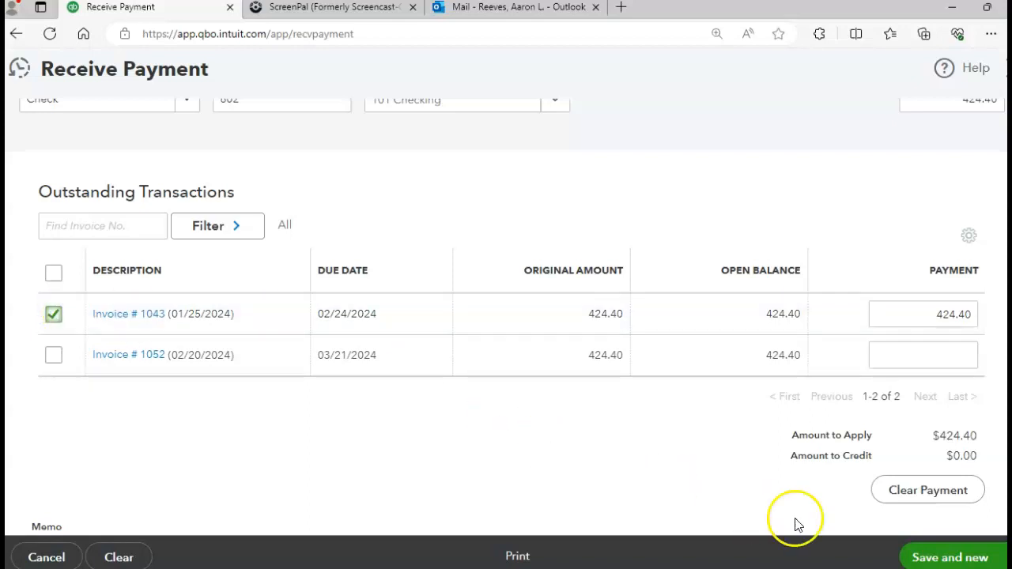
click(1007, 557)
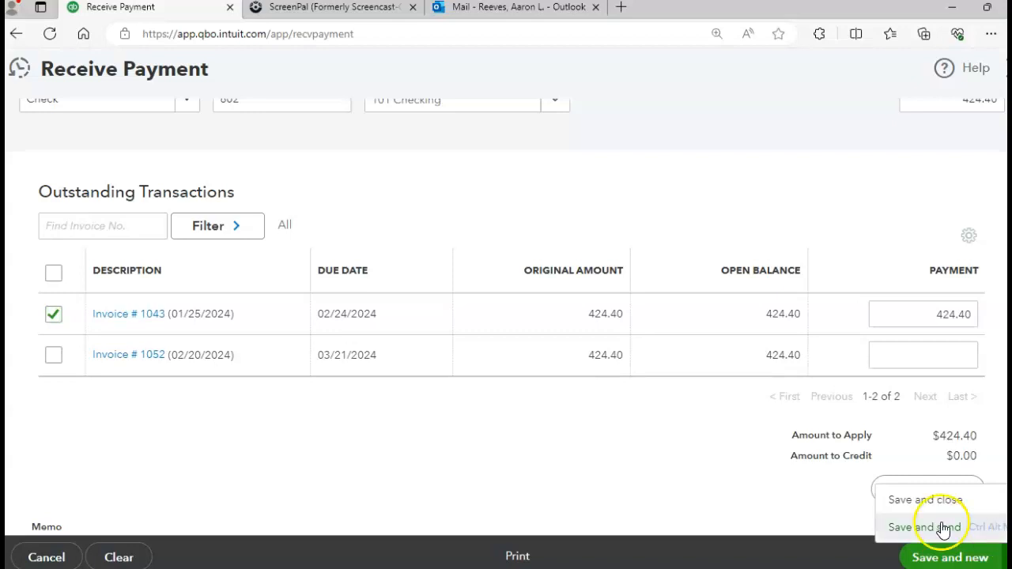
click(911, 500)
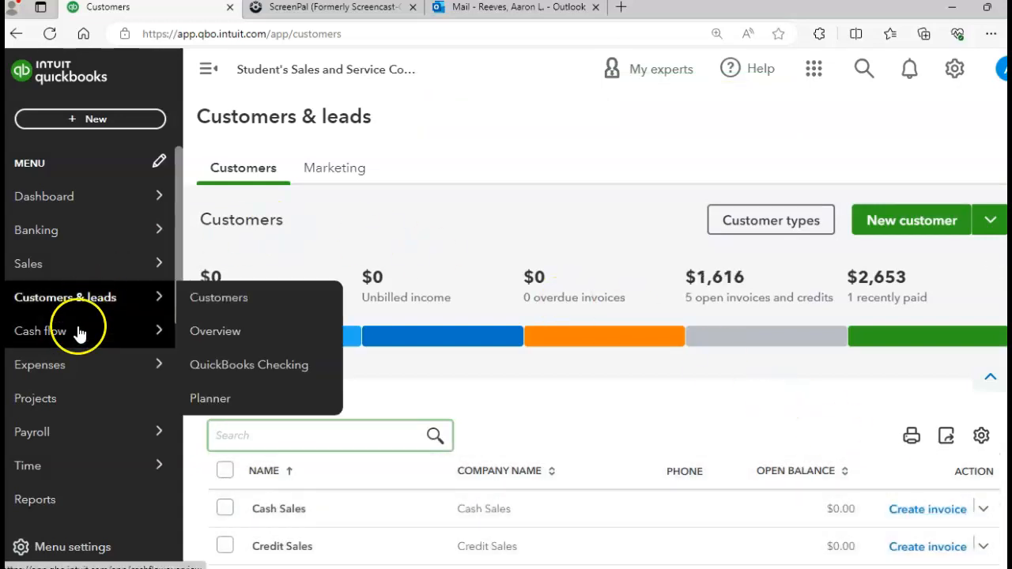
- Go to the Bills page under Expenses and start a new bill
mouse_move(70, 372)
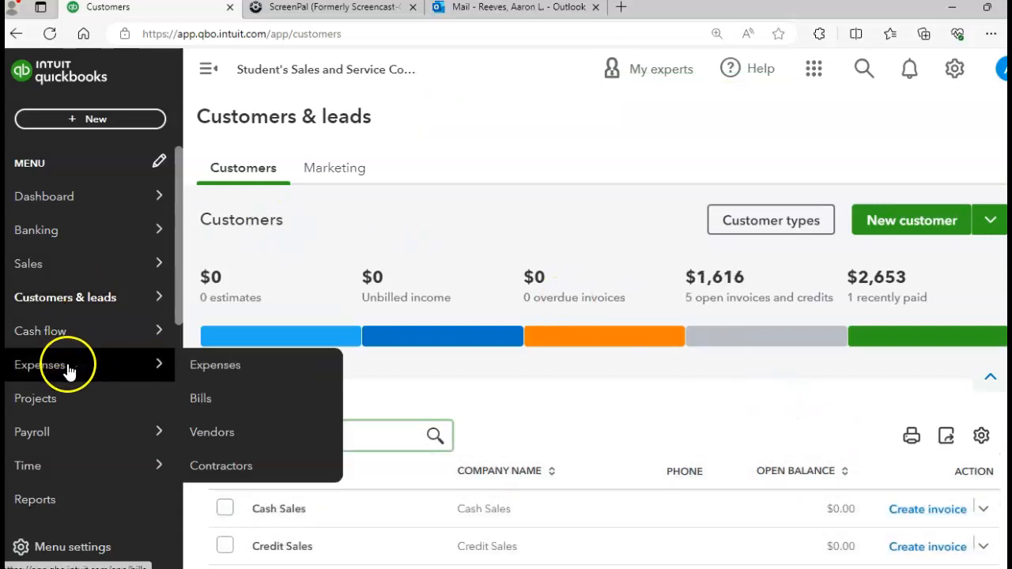
click(206, 399)
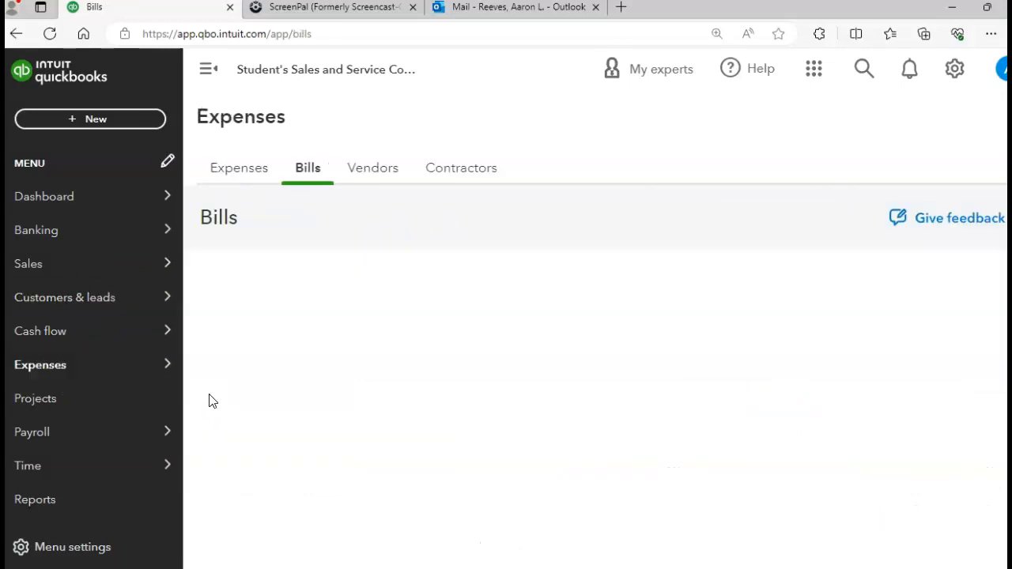
click(970, 223)
click(913, 293)
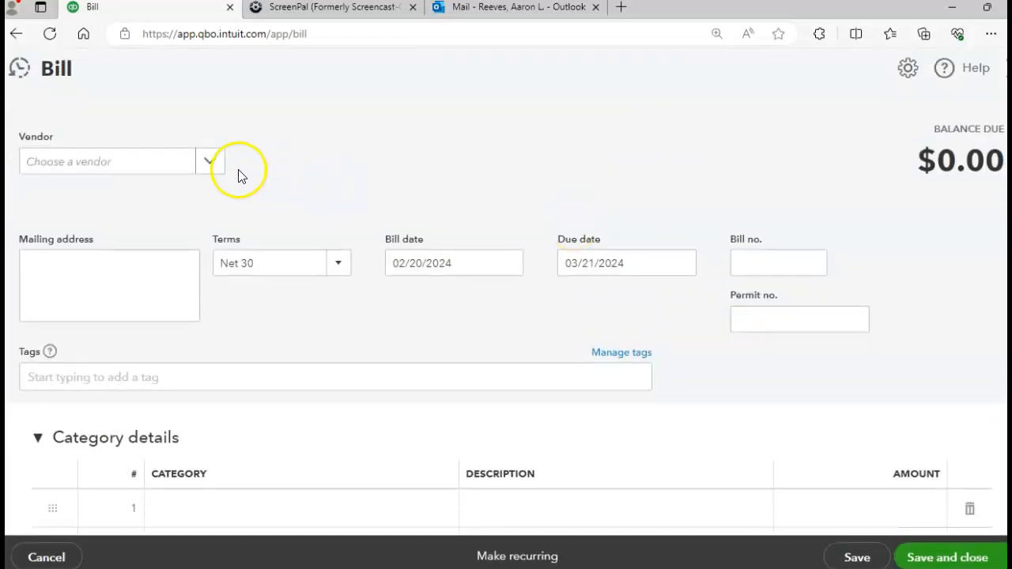
- Fill in the bill header with vendor Computers 2 You, bill date 02/25/2024 and bill number 492C2U
click(208, 166)
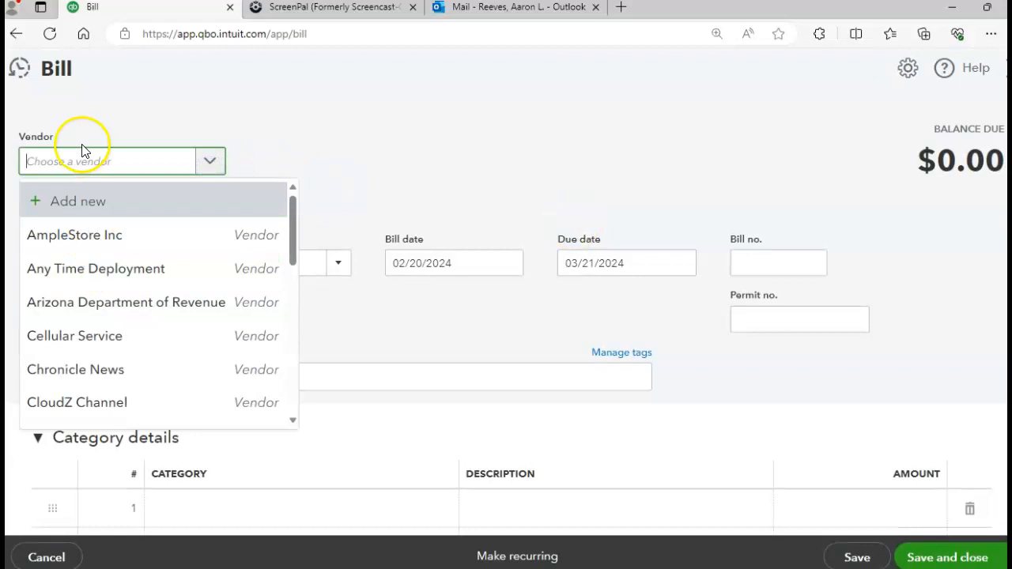
text(comp)
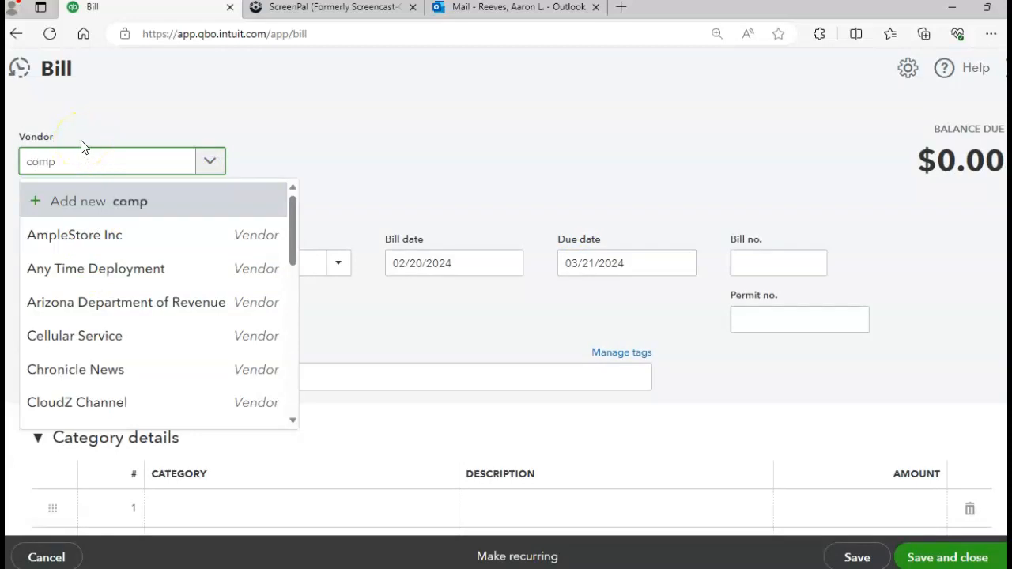
click(86, 230)
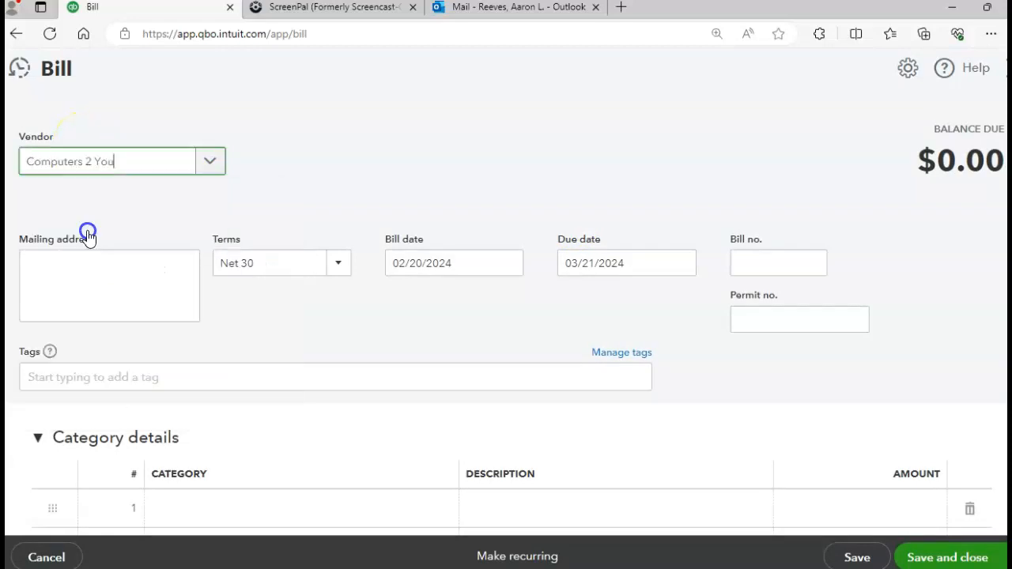
click(467, 257)
click(509, 264)
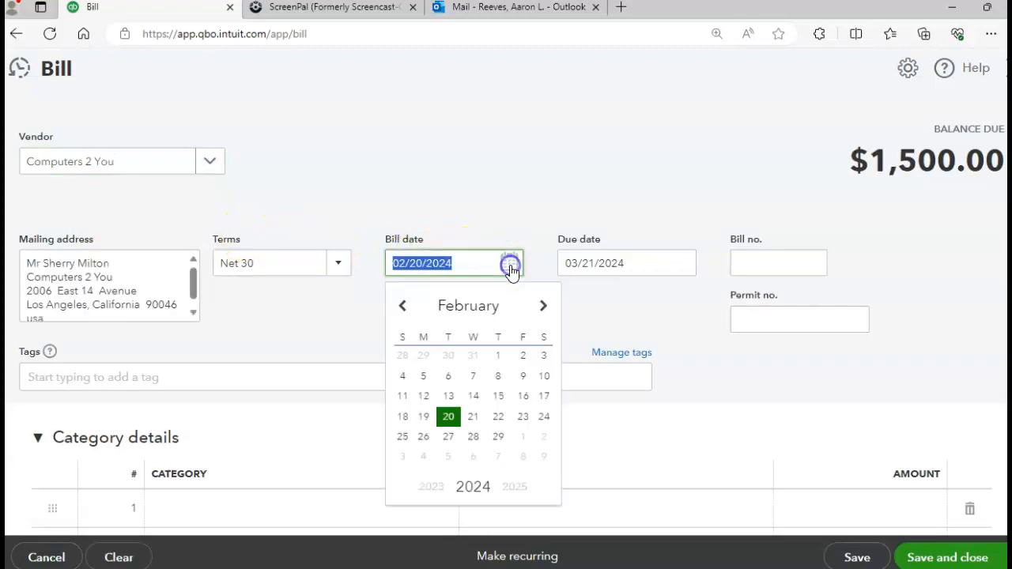
click(402, 436)
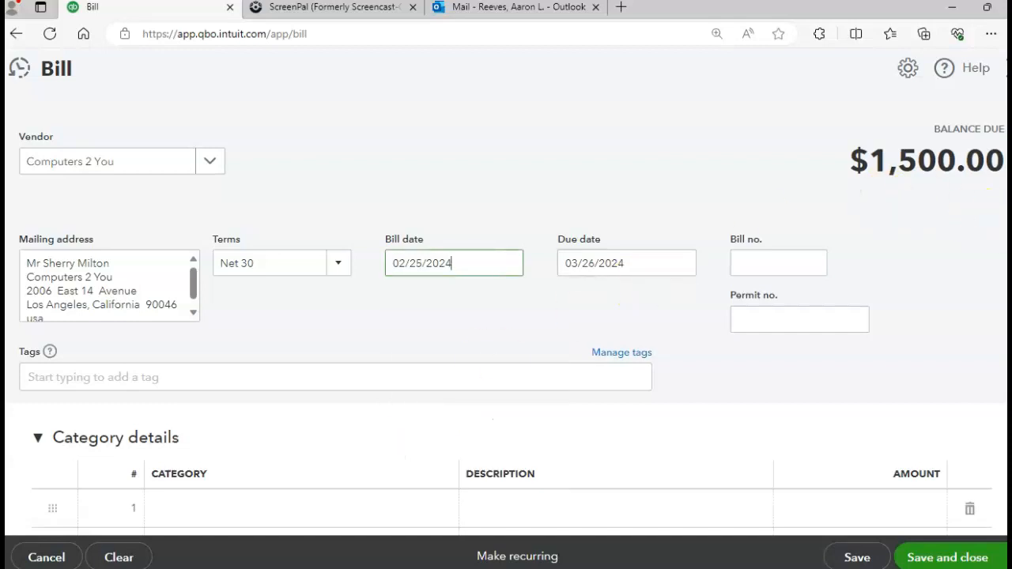
scroll(811, 259, down, 2)
scroll(810, 258, up, 1)
click(767, 217)
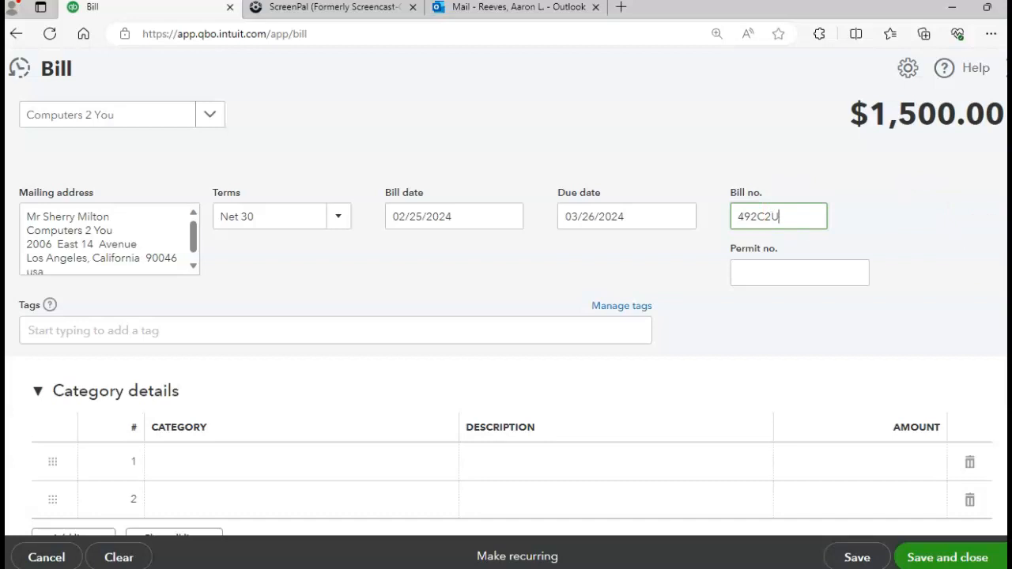
- Set the quantity of the Computers item to 4 and save the bill with a new bill form
scroll(506, 317, down, 4)
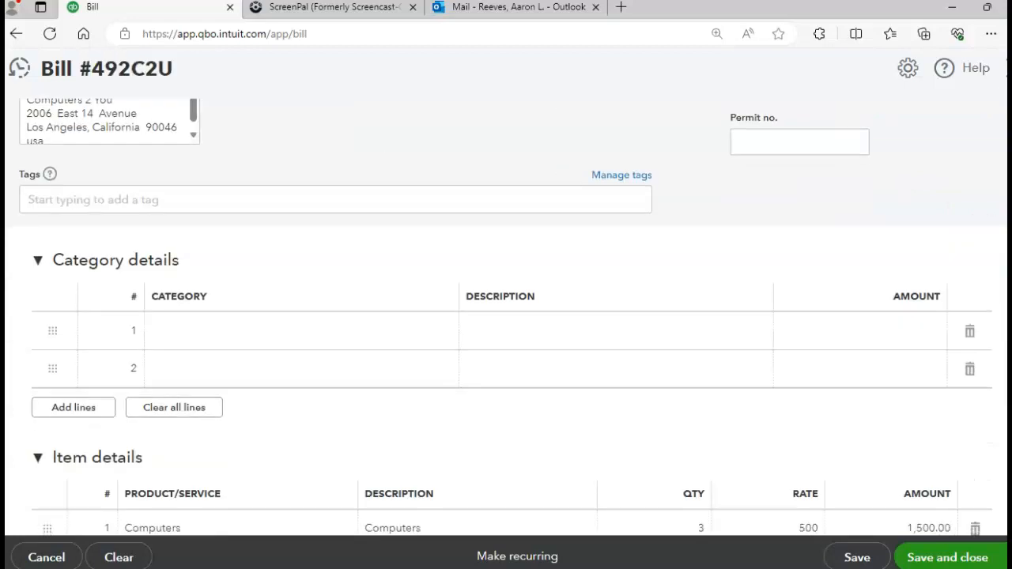
scroll(506, 316, down, 1)
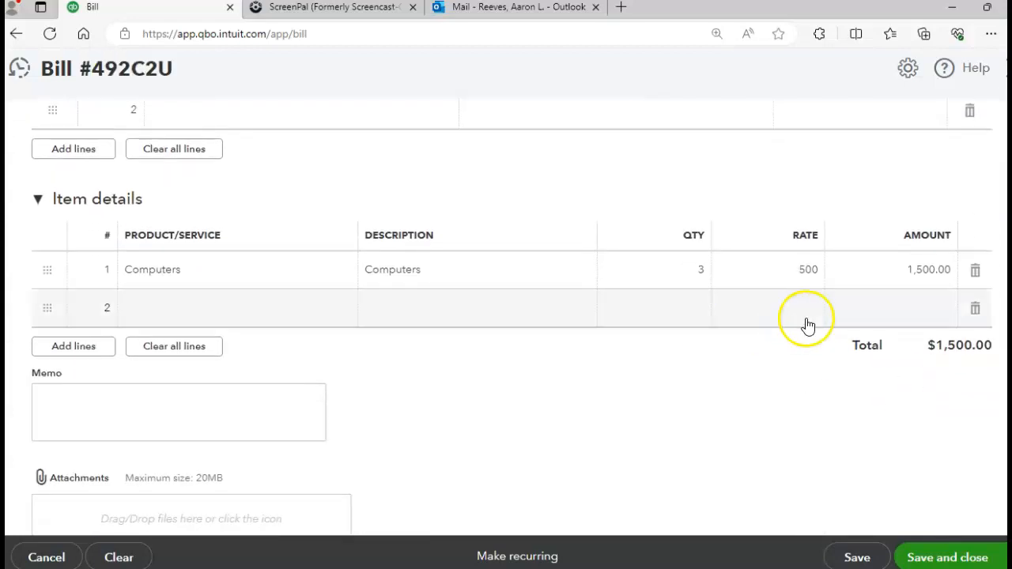
click(695, 270)
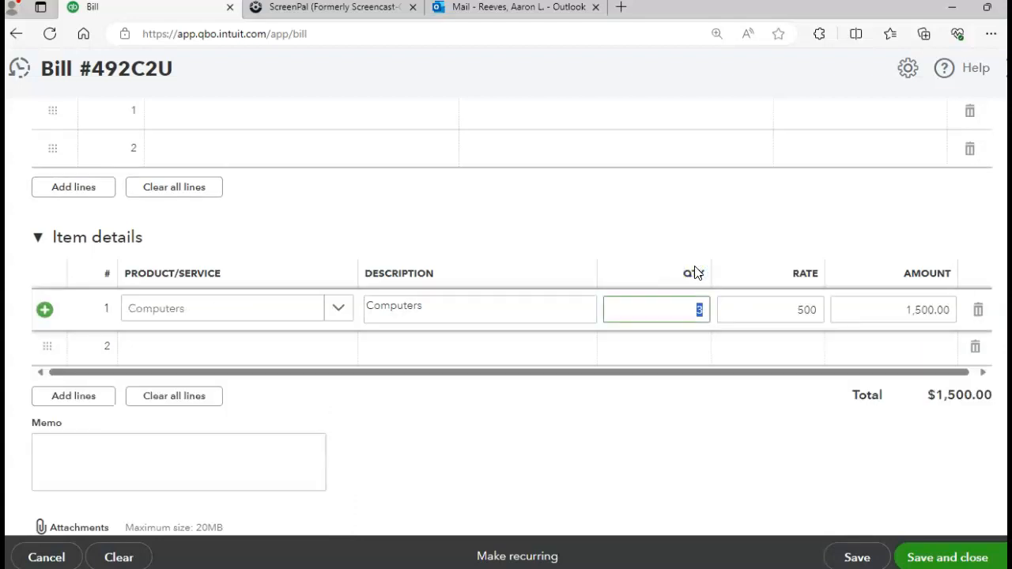
text(4)
key(Tab)
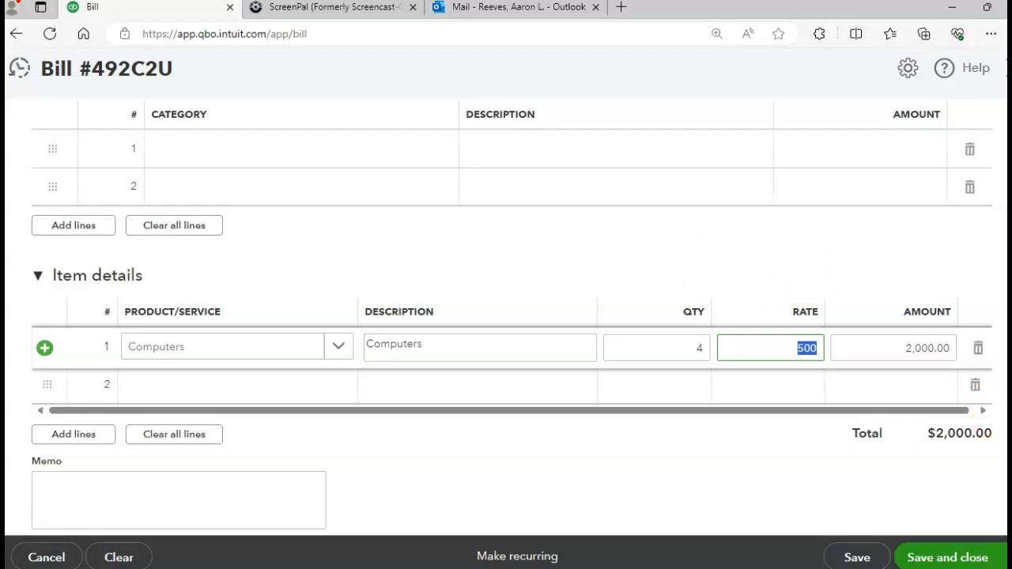
click(999, 557)
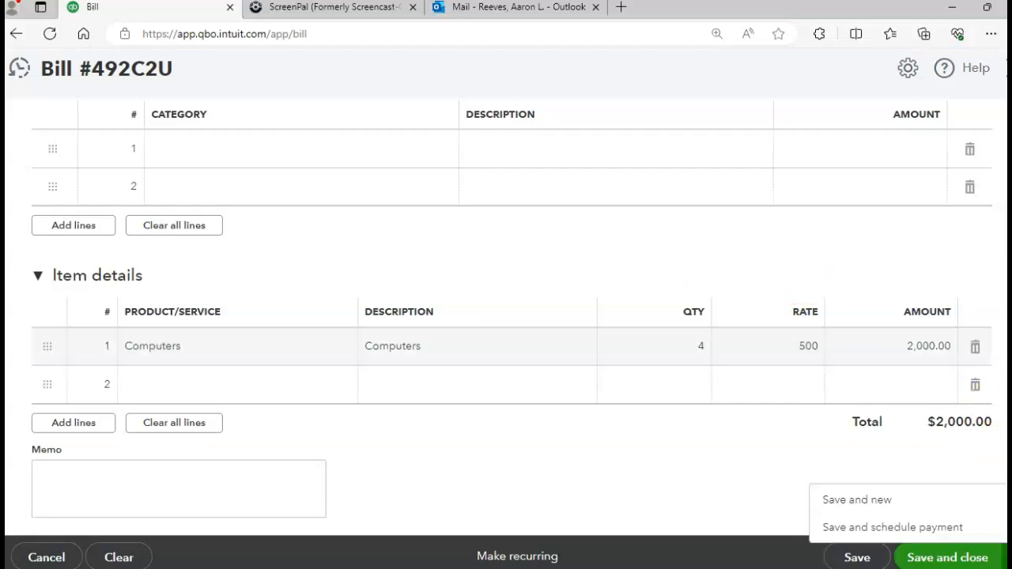
click(875, 500)
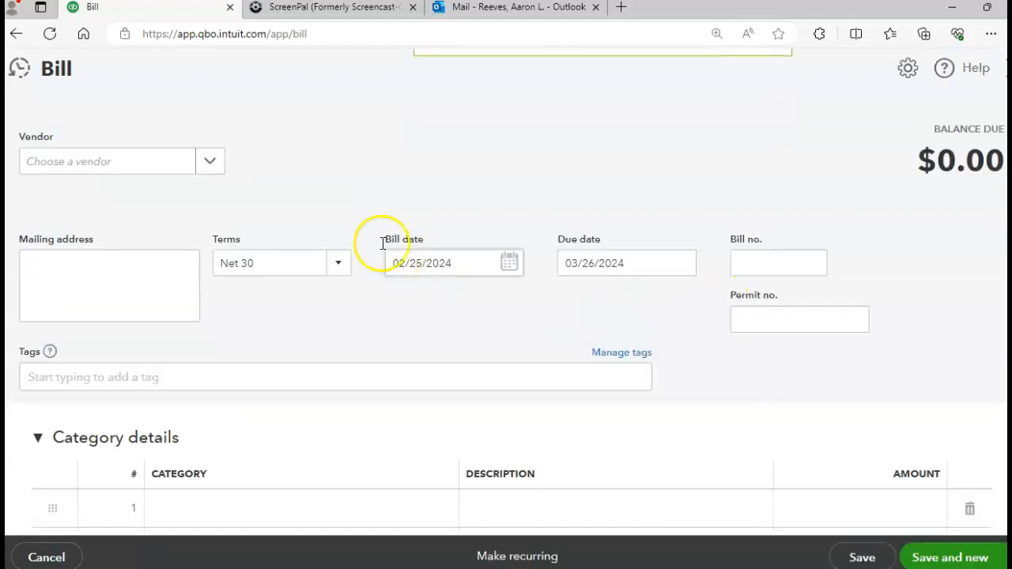
- Set the new bill's vendor to Any Time Deployment and its bill number to ATD645
click(224, 168)
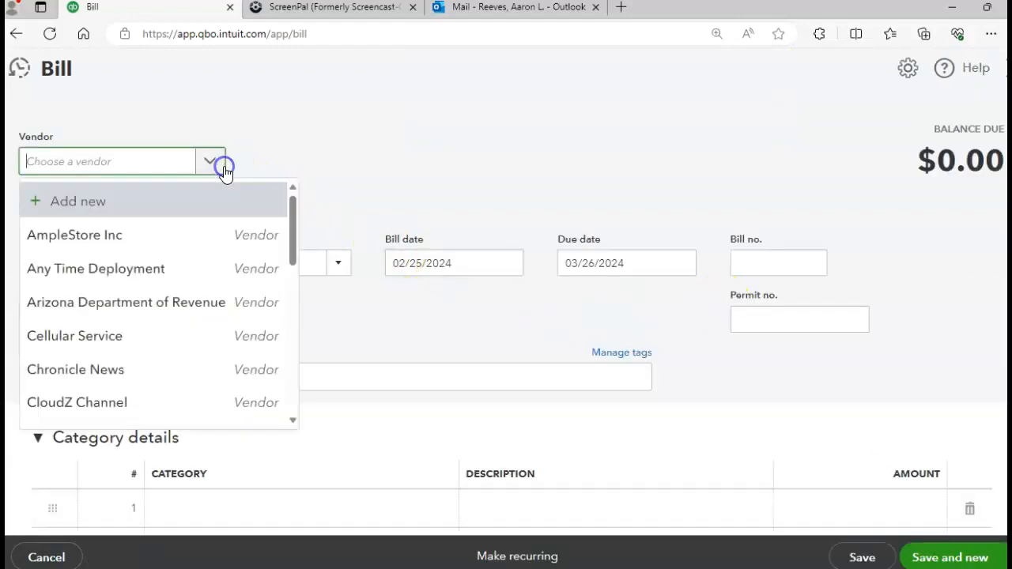
click(149, 269)
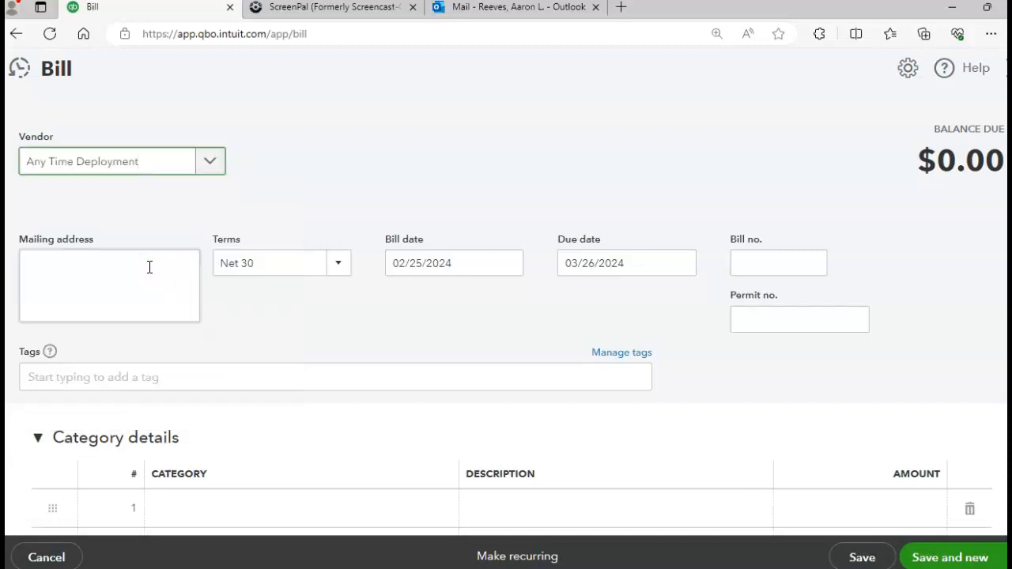
click(775, 264)
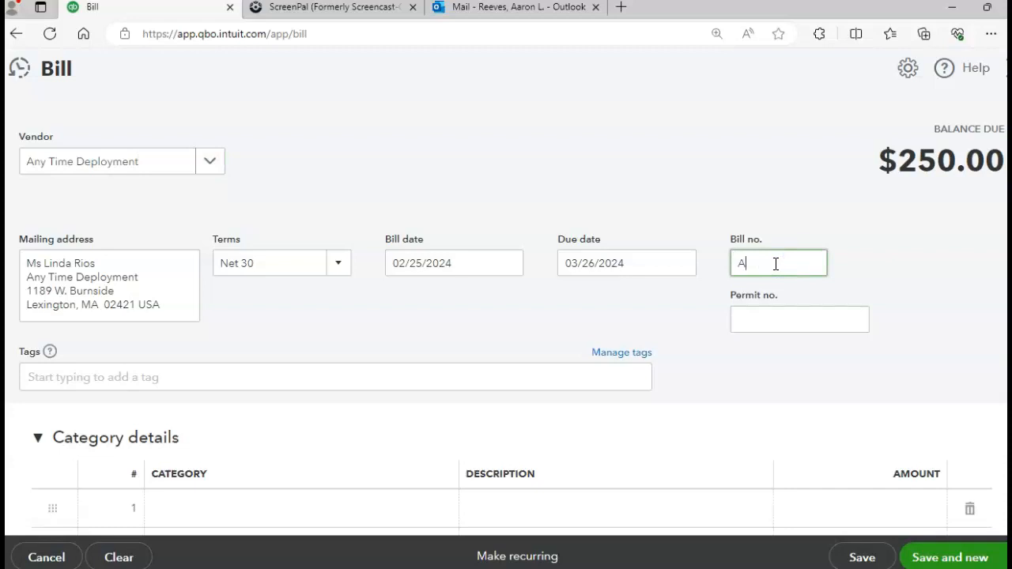
text(ATD645)
- Review the Network Products line under the item details, then save and close the Any Time Deployment bill
scroll(509, 316, down, 4)
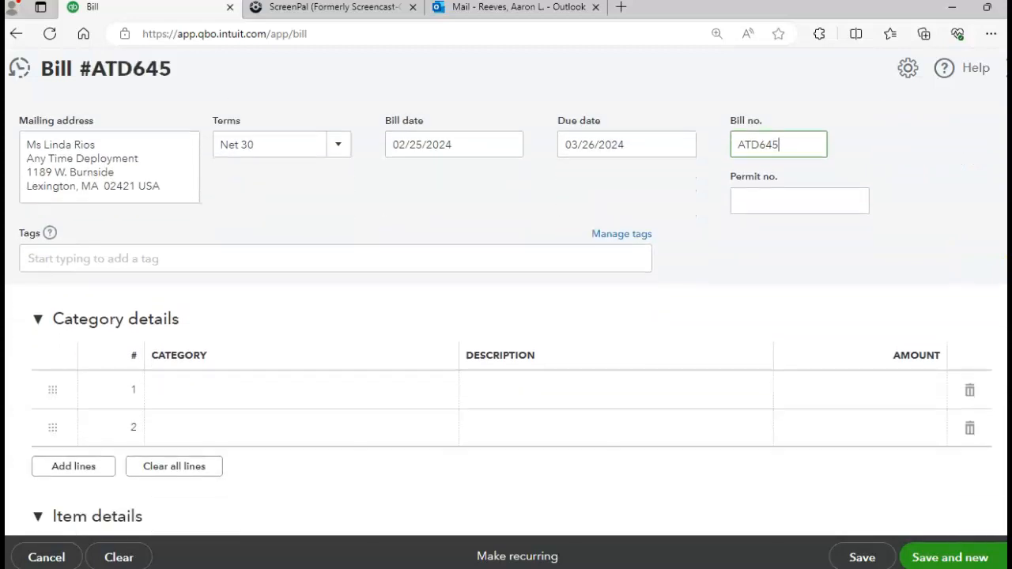
scroll(506, 316, down, 2)
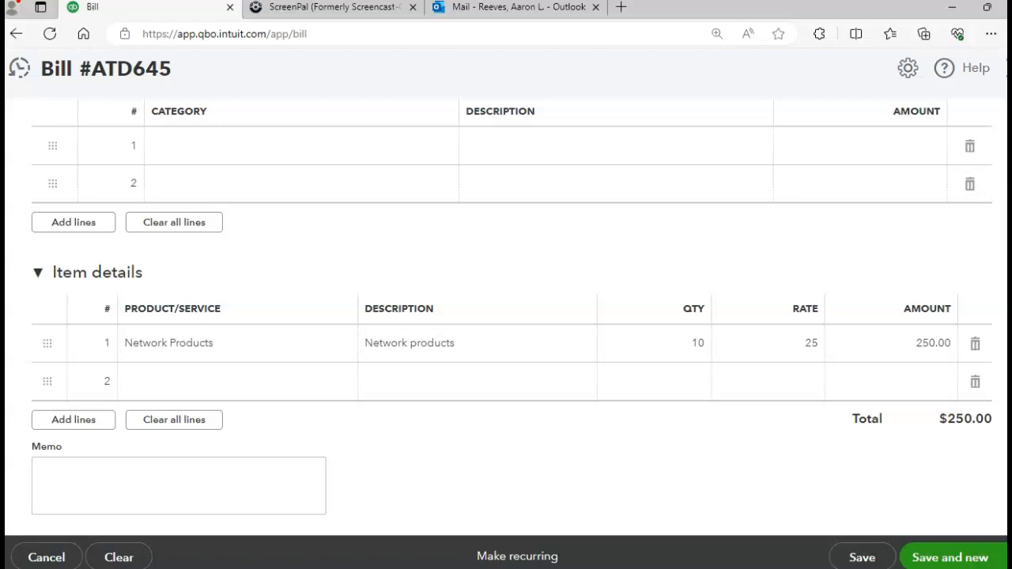
click(1000, 557)
click(876, 498)
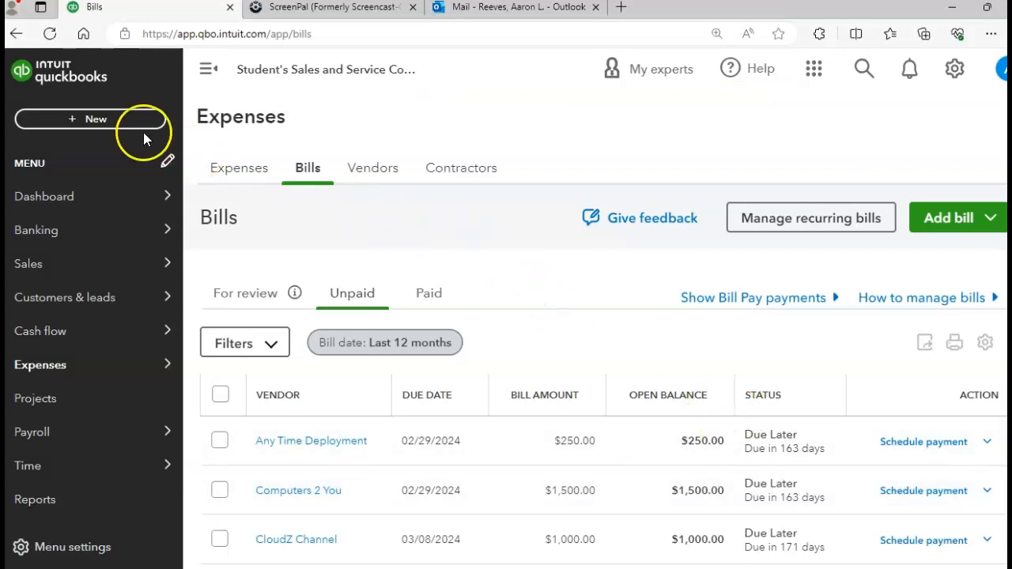
- Start a new invoice to look through the list of recent invoices, then cancel the form
click(90, 120)
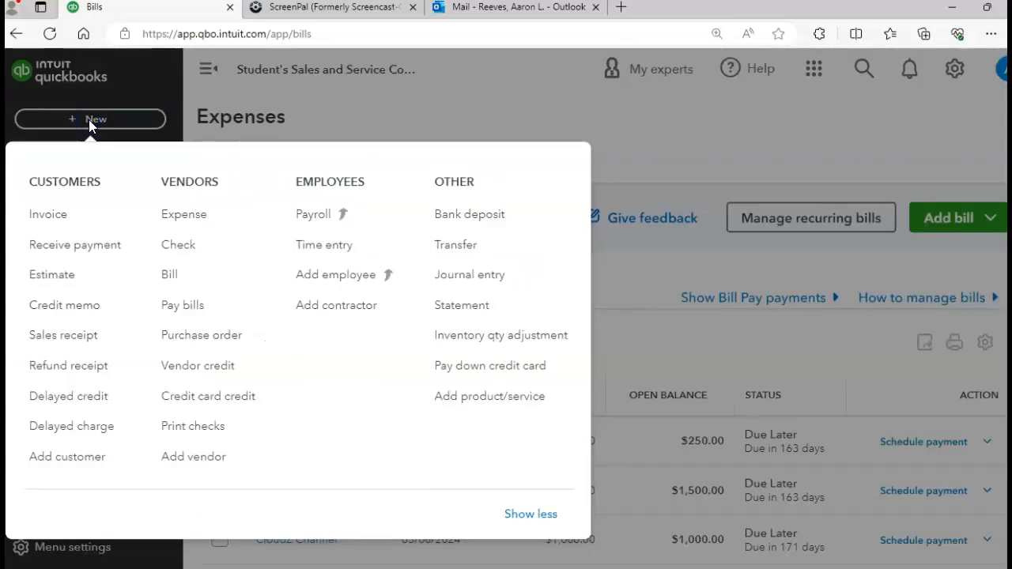
click(71, 220)
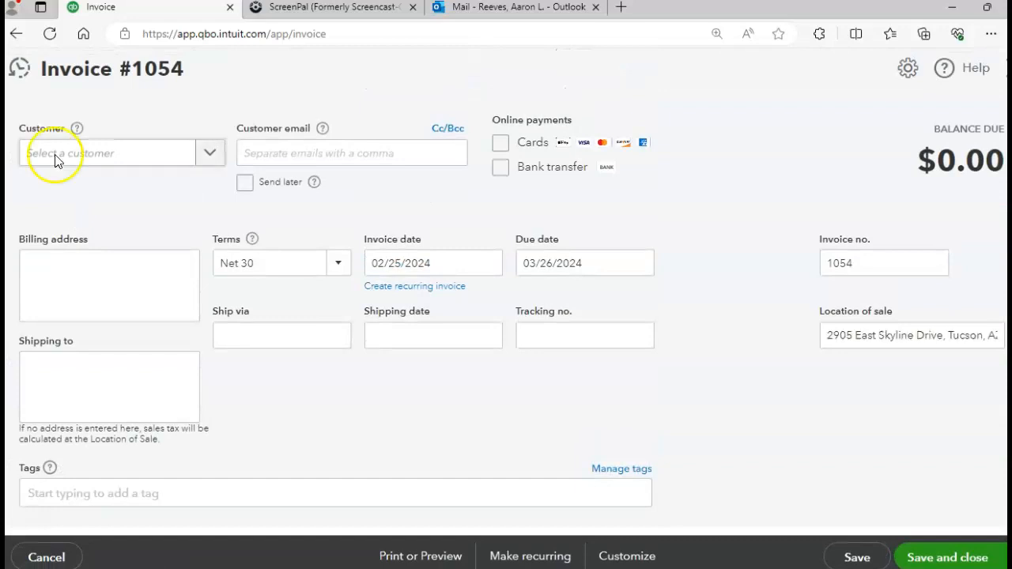
click(17, 74)
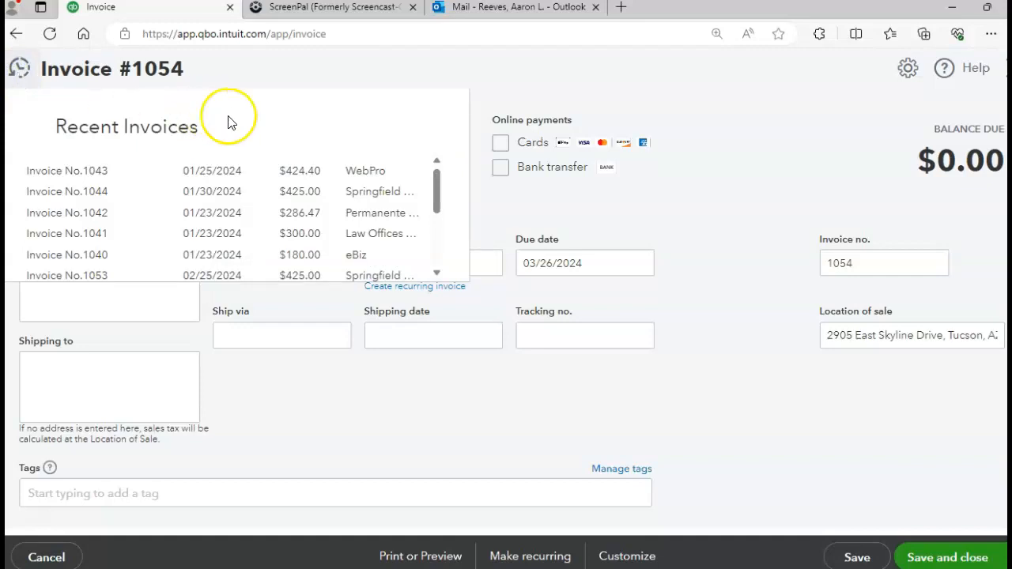
drag(437, 200, 439, 215)
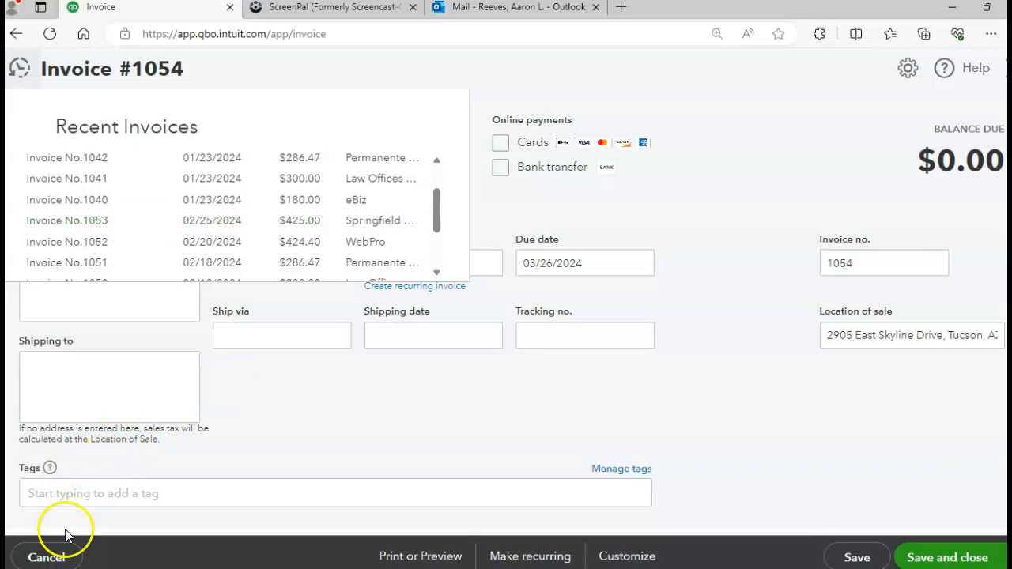
click(49, 557)
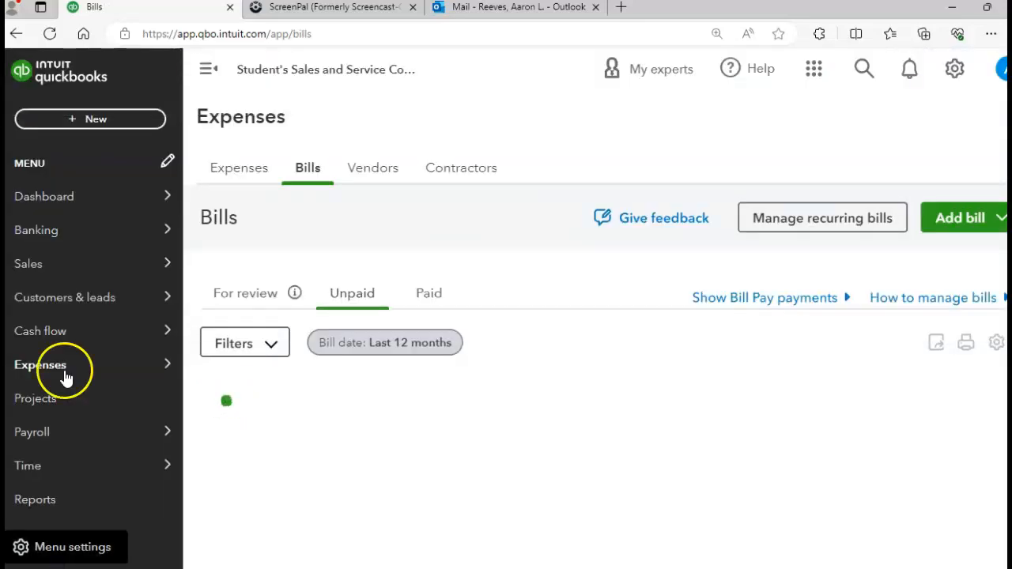
- Start a new sales receipt and choose Cash Sales as the customer
click(94, 120)
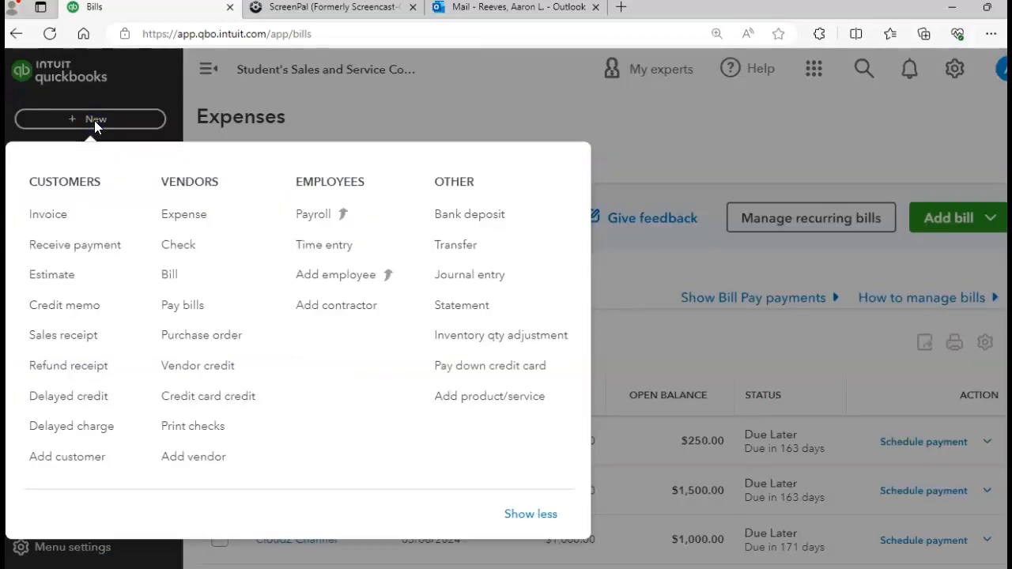
click(69, 336)
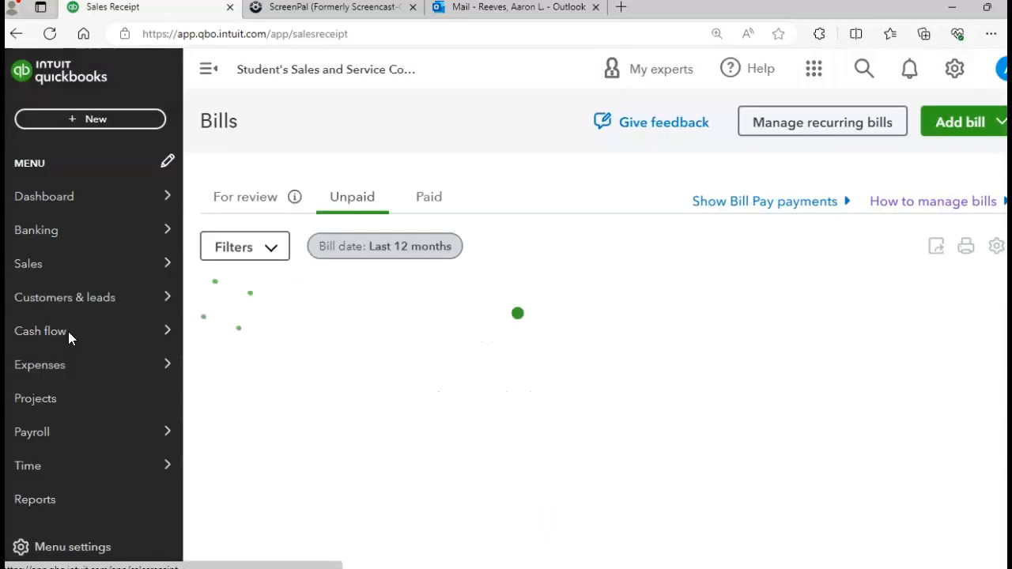
mouse_move(69, 335)
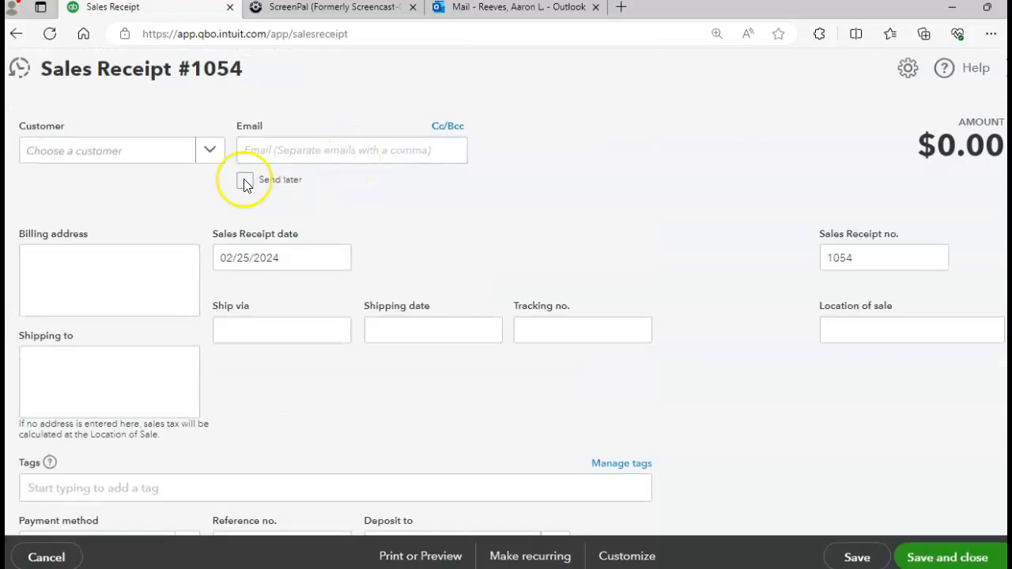
click(210, 156)
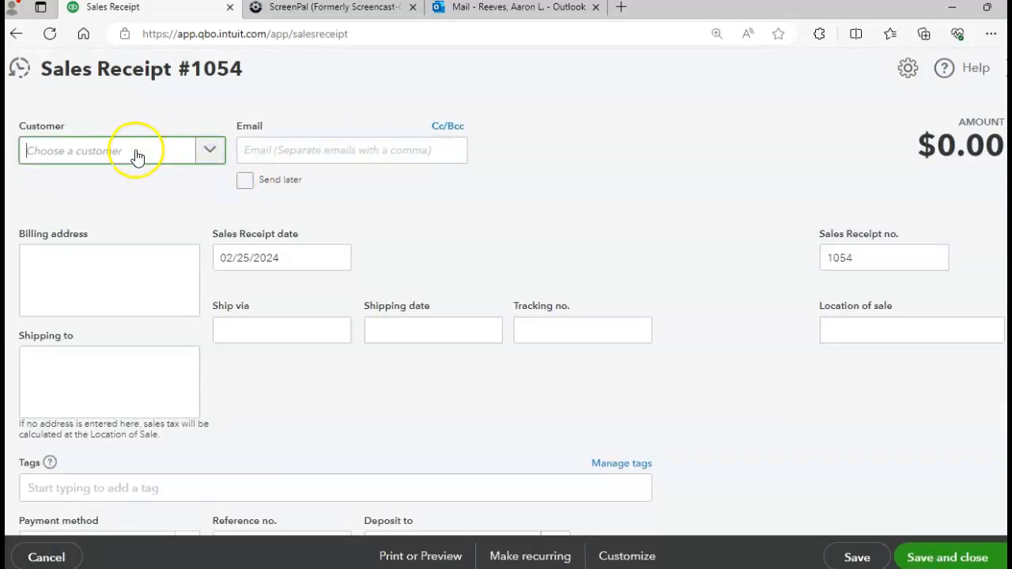
click(206, 150)
click(107, 222)
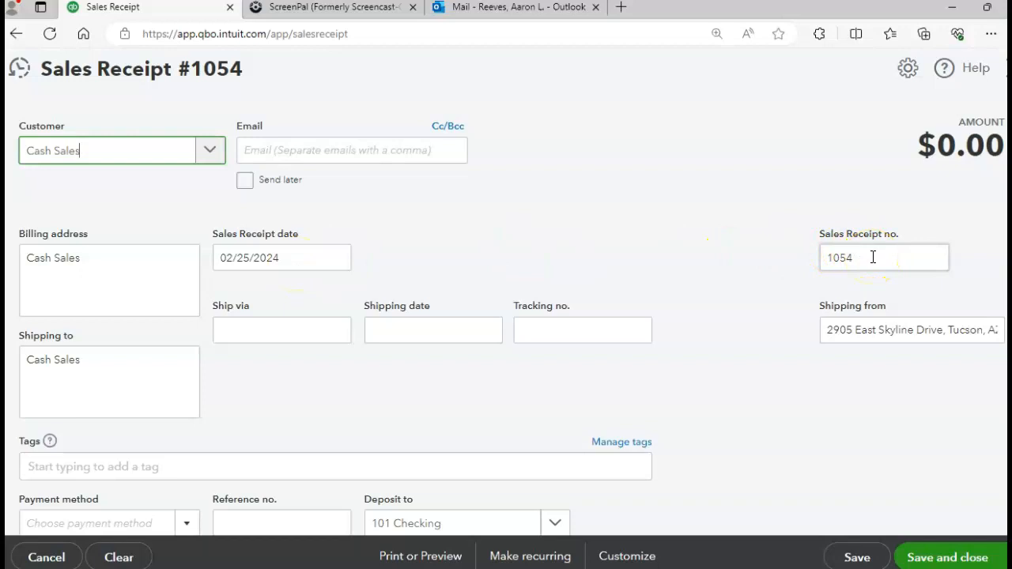
- Set the payment method of the Cash Sales receipt to Check
scroll(695, 364, down, 4)
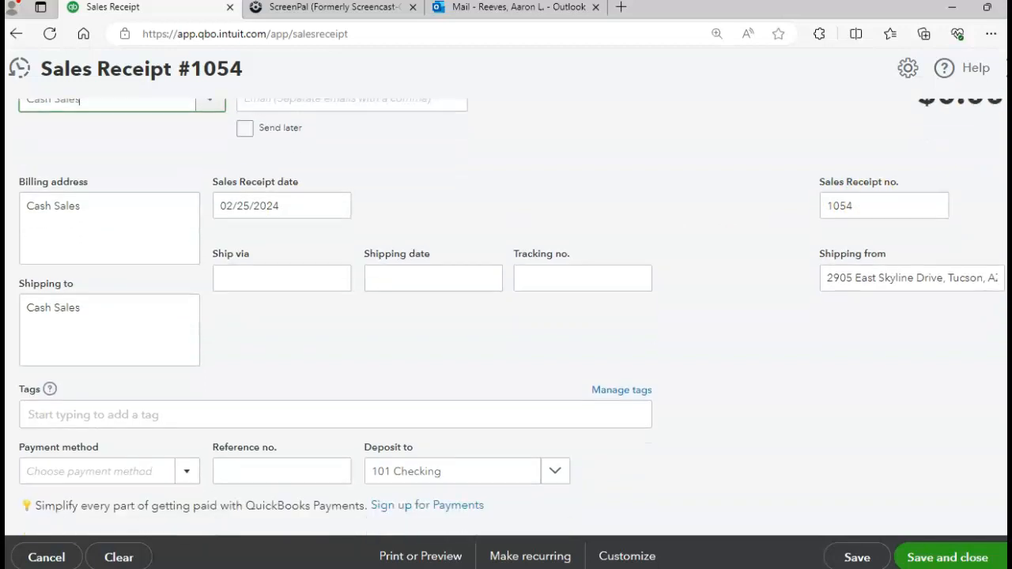
click(695, 364)
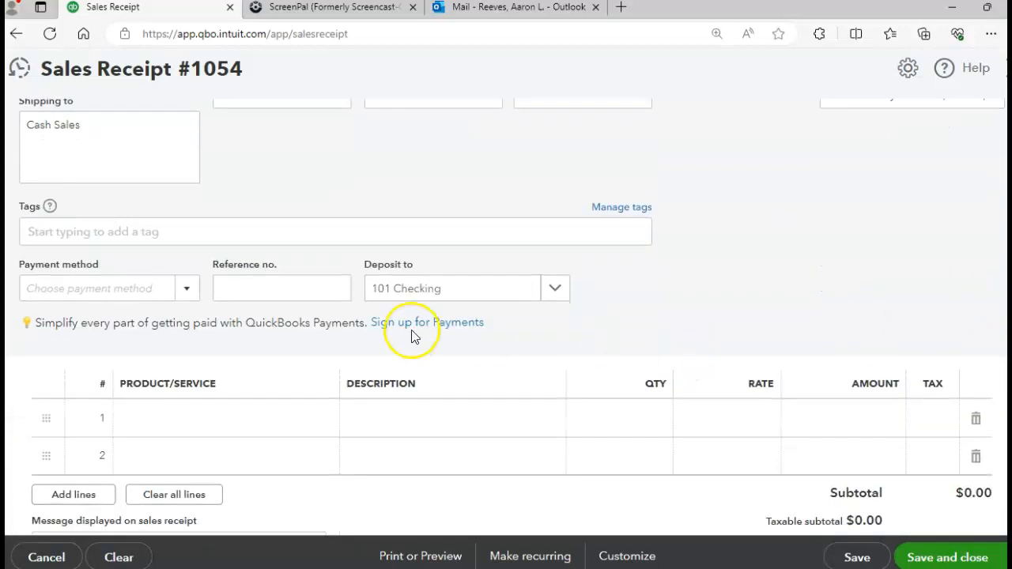
click(182, 292)
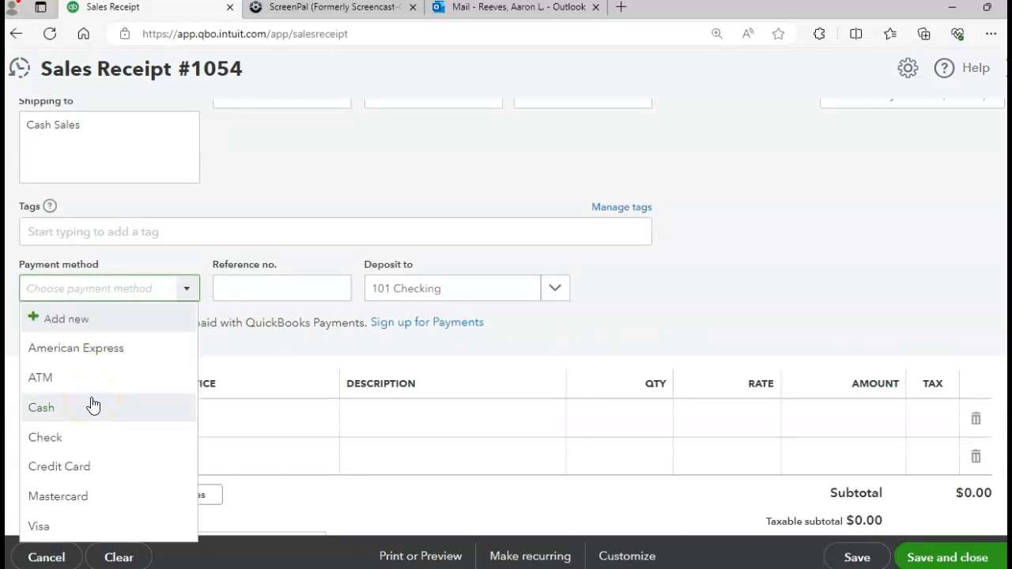
click(74, 436)
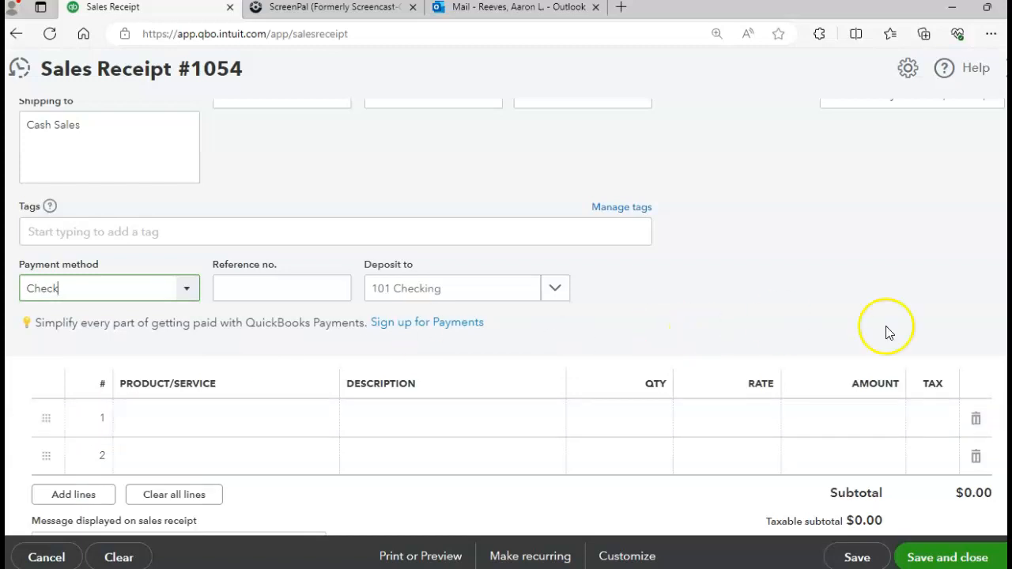
- Add the Computers product to the first line of the sales receipt
scroll(506, 316, down, 2)
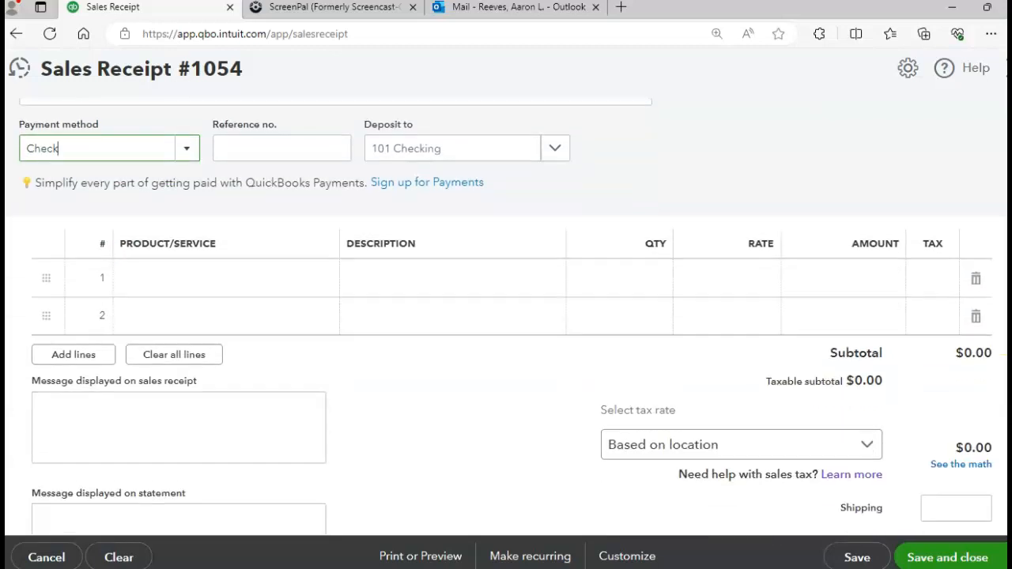
click(245, 274)
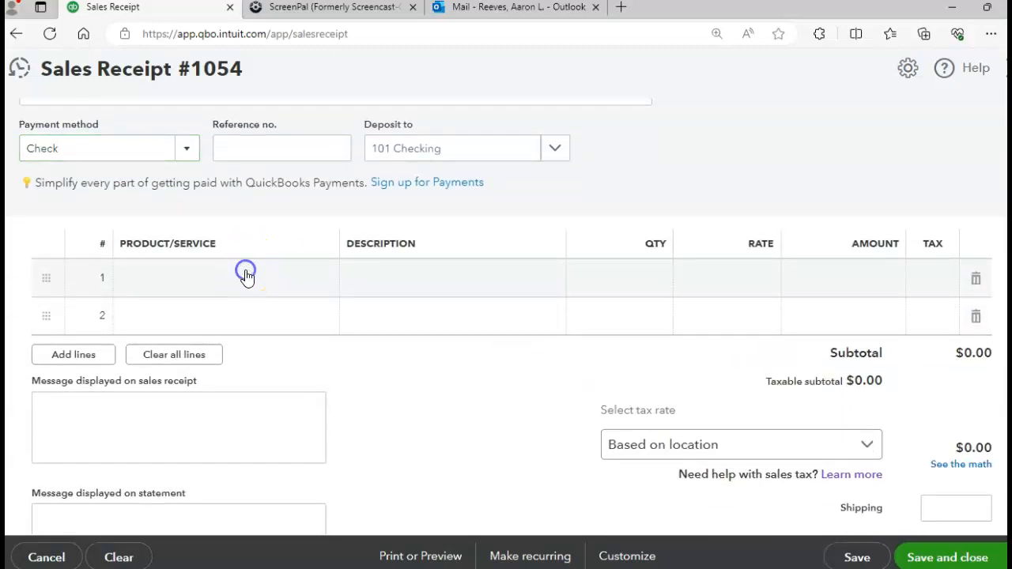
click(230, 279)
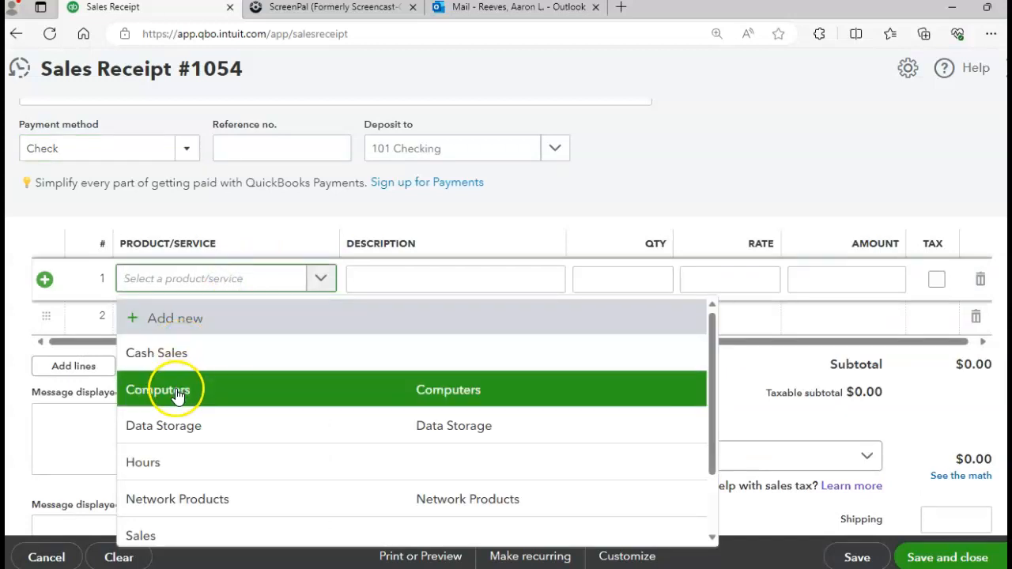
click(177, 395)
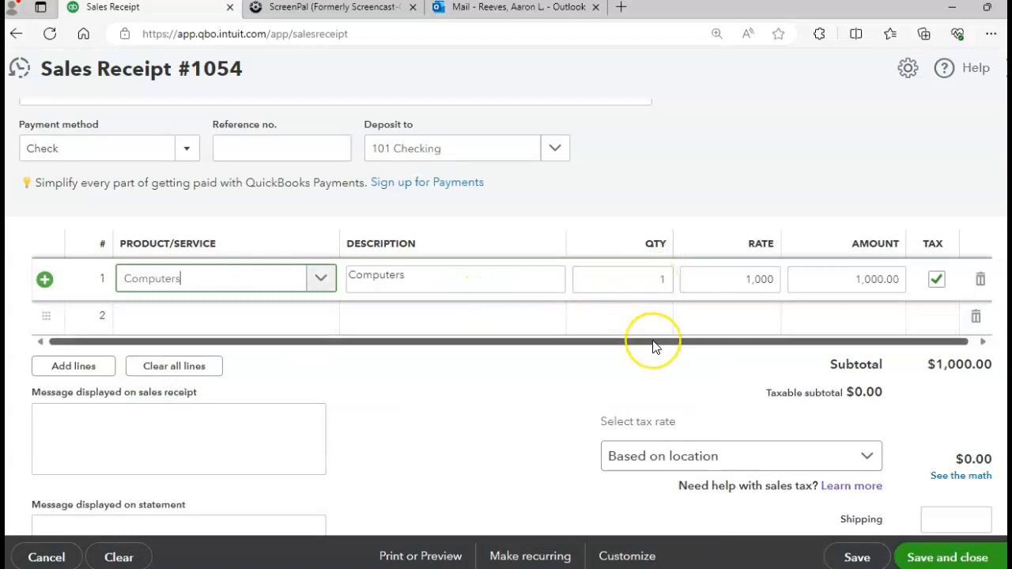
key(Tab)
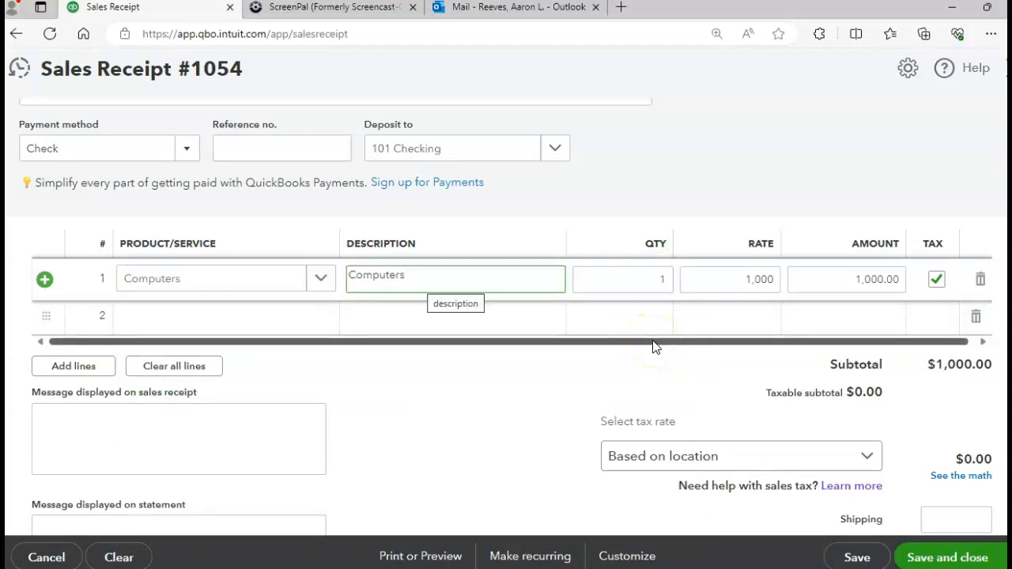
click(739, 403)
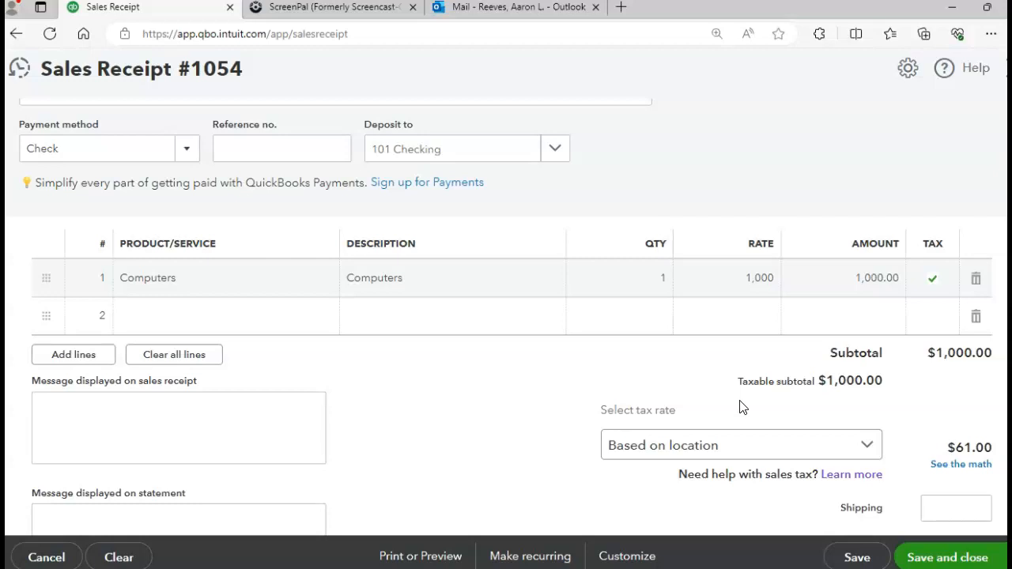
- Check the sales receipt's tax and total, then save and close it
click(934, 400)
scroll(506, 316, down, 4)
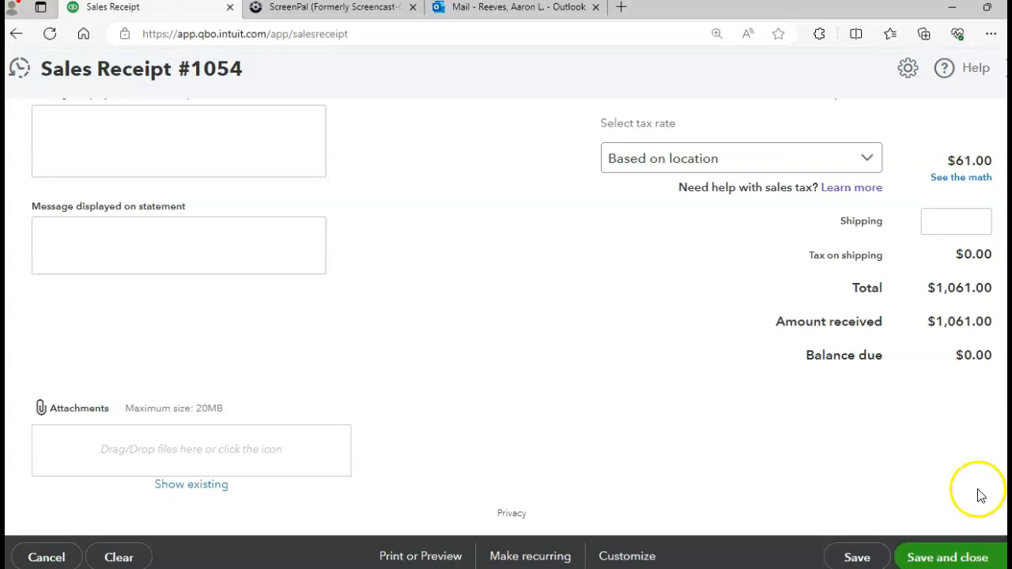
click(949, 557)
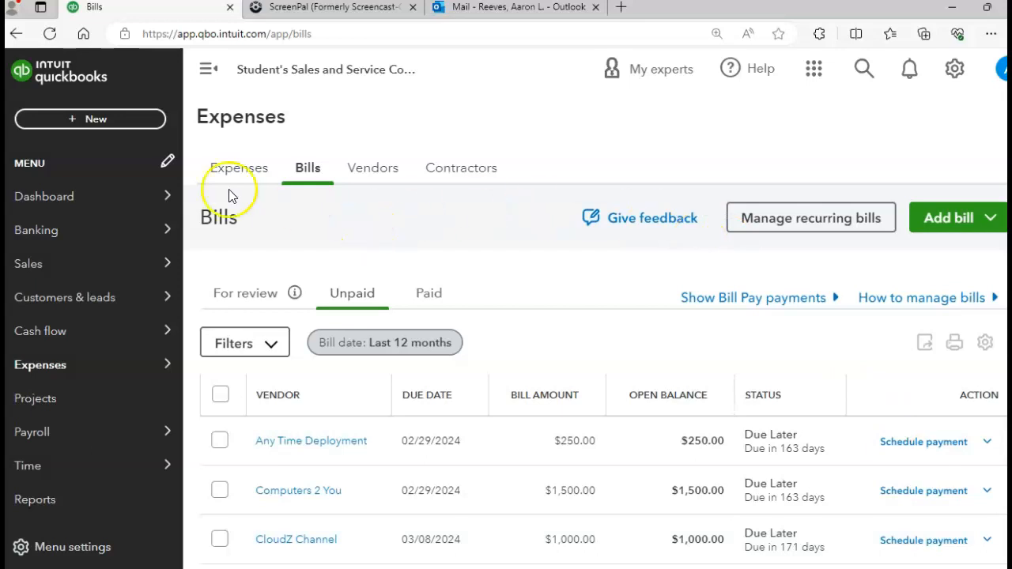
- Go to the Customers list under Customers & leads and look over the customer records
mouse_move(151, 193)
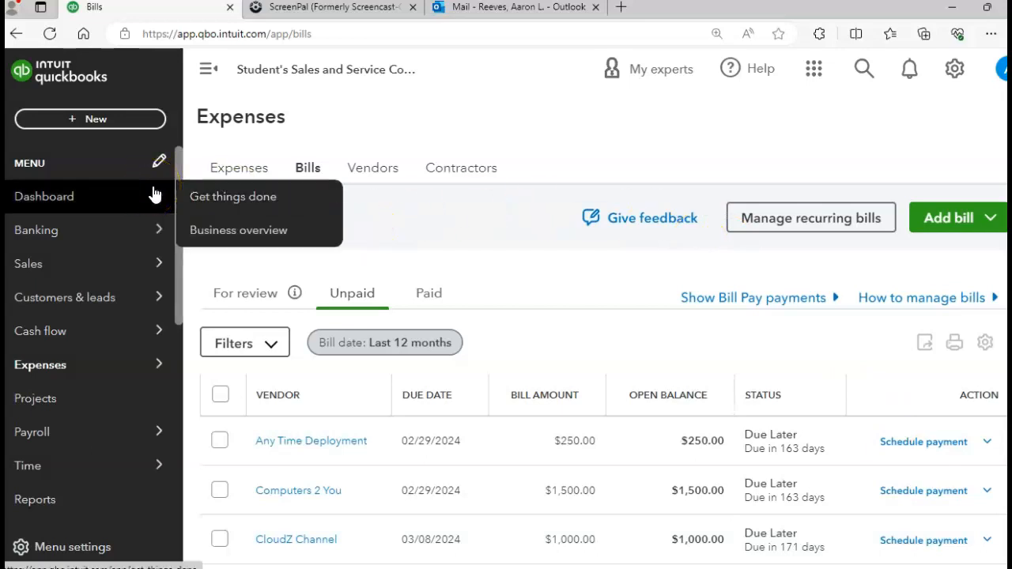
mouse_move(63, 297)
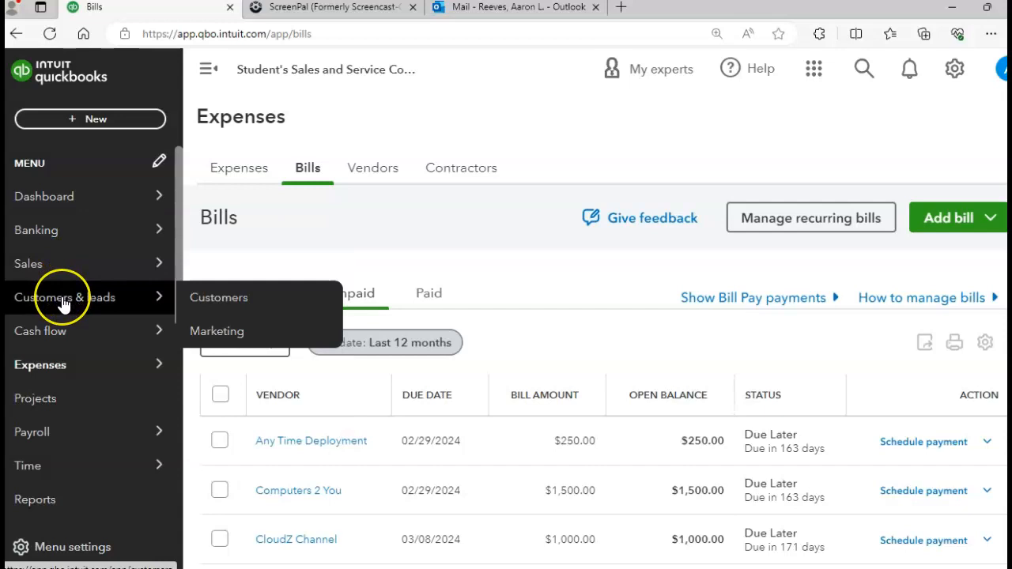
click(219, 301)
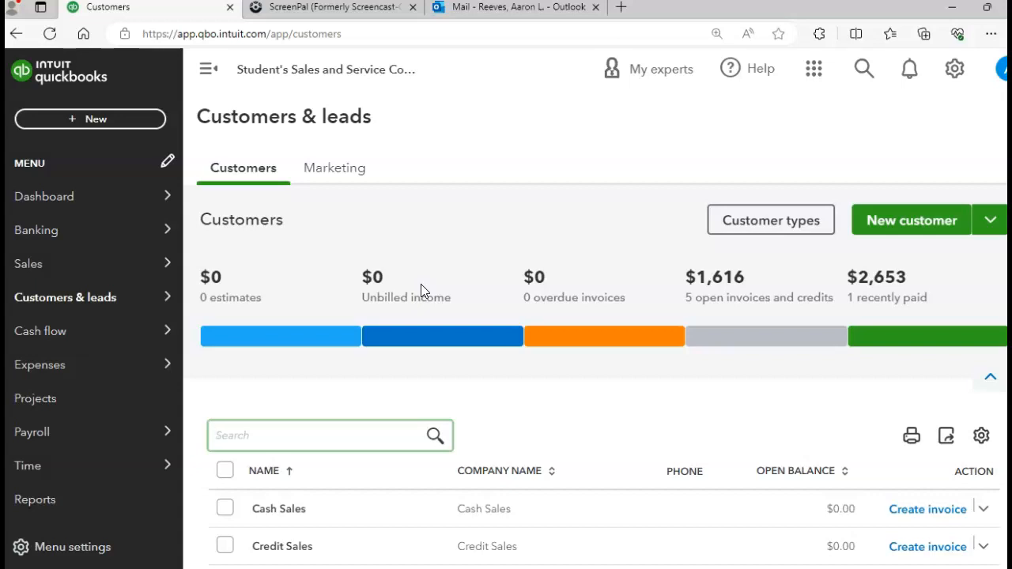
click(349, 253)
click(341, 317)
- Create a new sales receipt for the Credit Sales customer and date it 02/27/2024
click(98, 120)
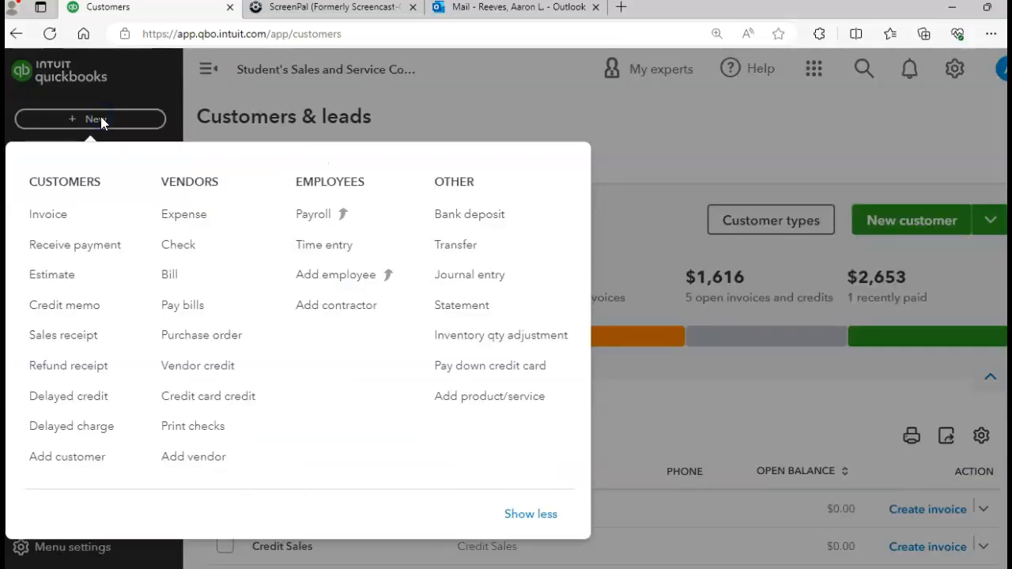
click(75, 338)
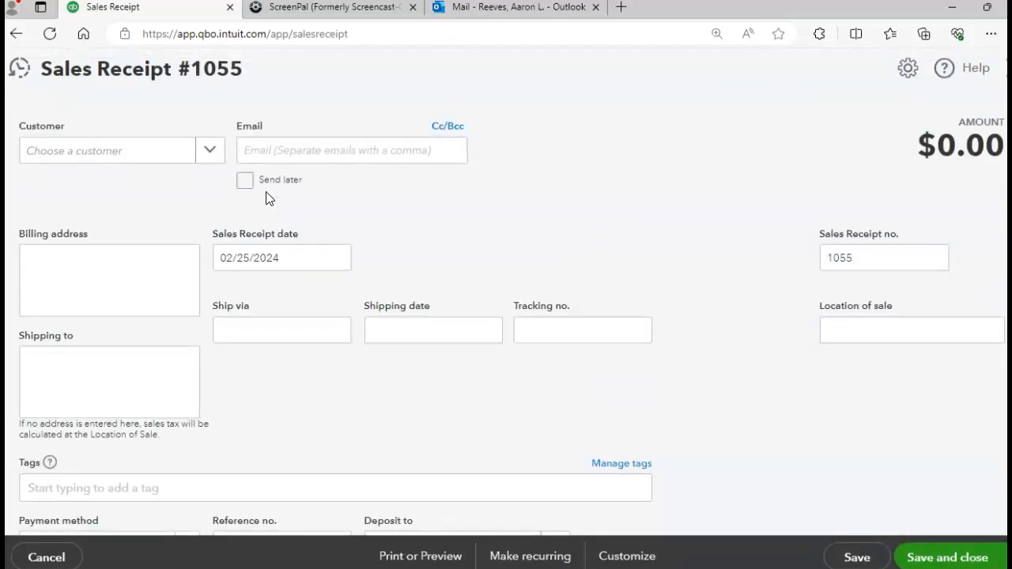
click(210, 158)
click(128, 266)
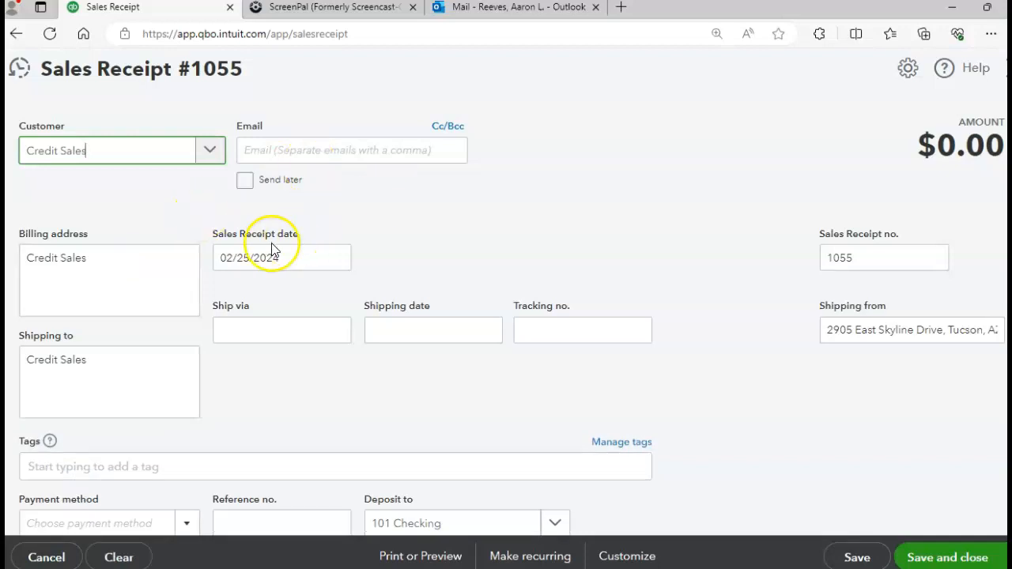
click(336, 260)
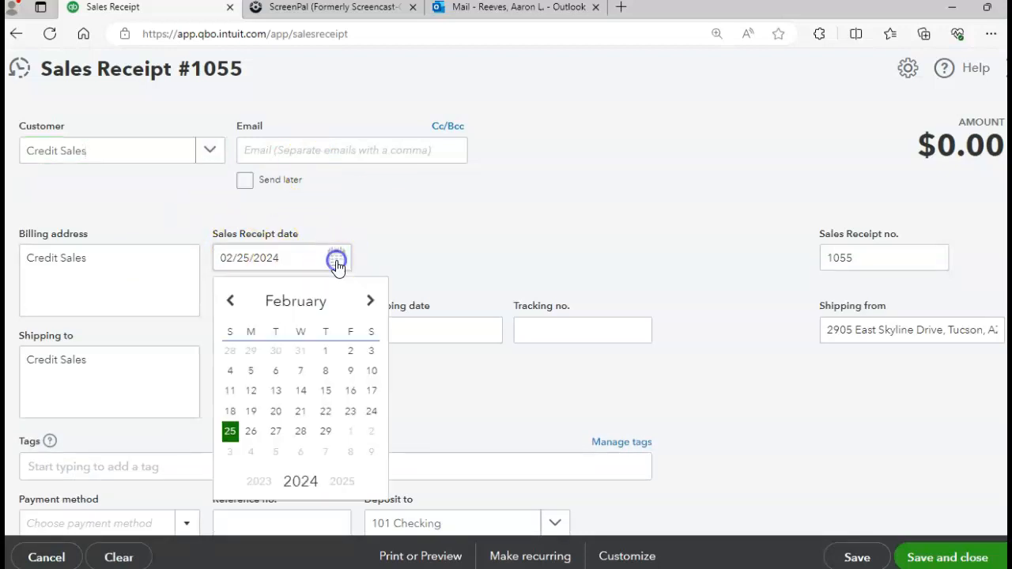
click(275, 431)
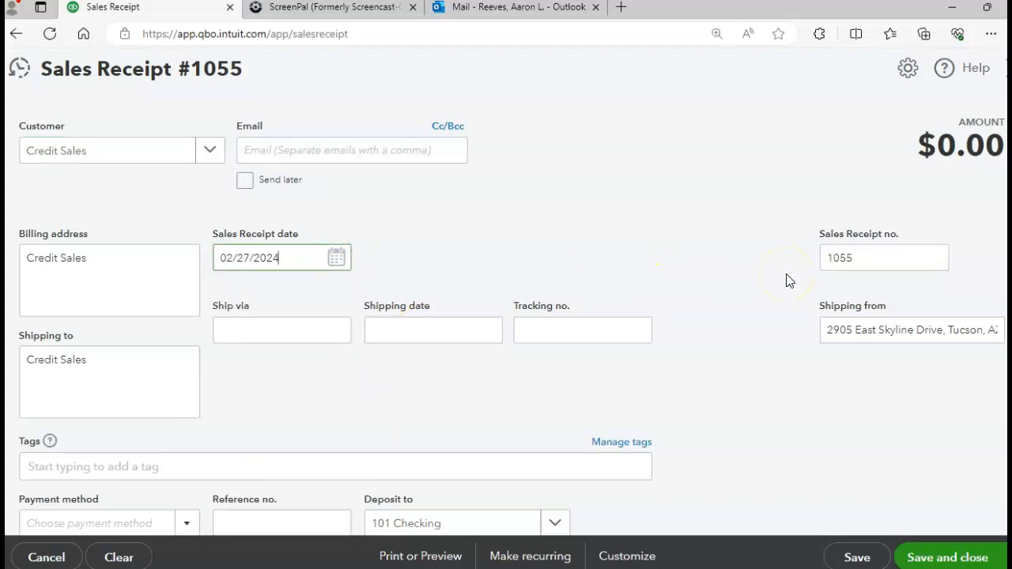
- Set the payment method of the Credit Sales receipt to American Express
scroll(786, 280, down, 3)
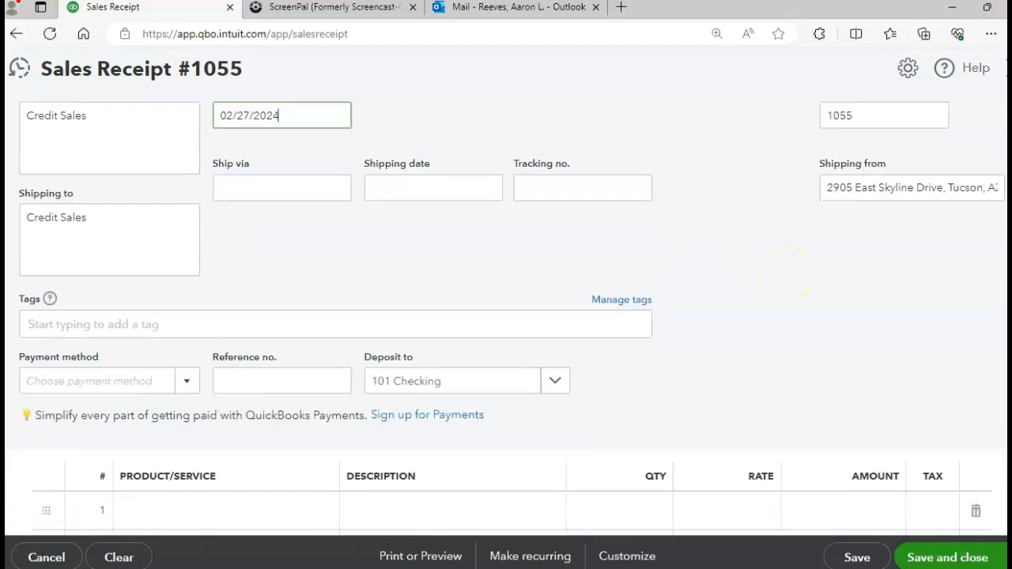
scroll(786, 280, down, 3)
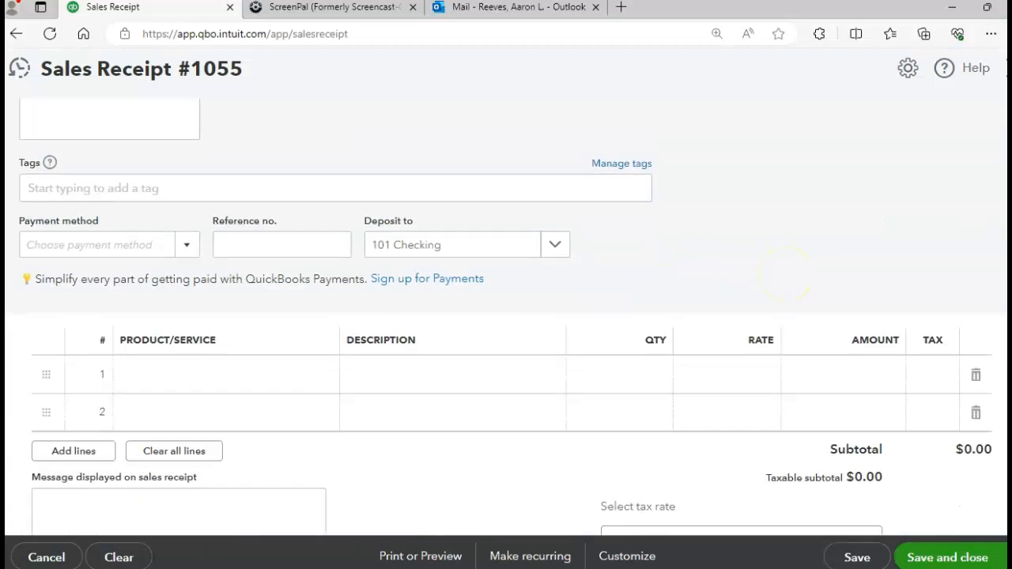
click(187, 245)
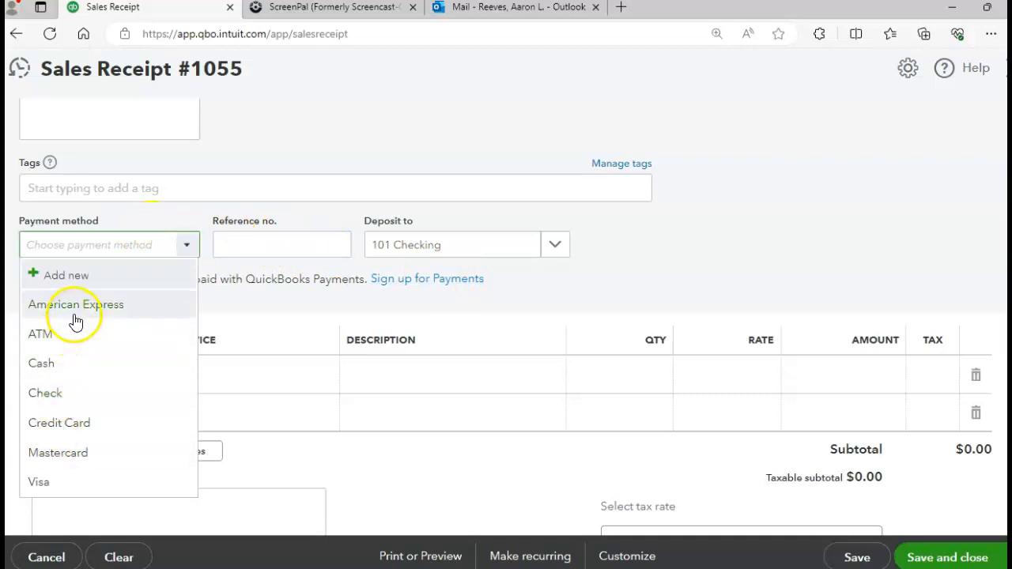
click(75, 308)
- Add the Data Storage product to the first line of the receipt with a quantity of 5
click(193, 371)
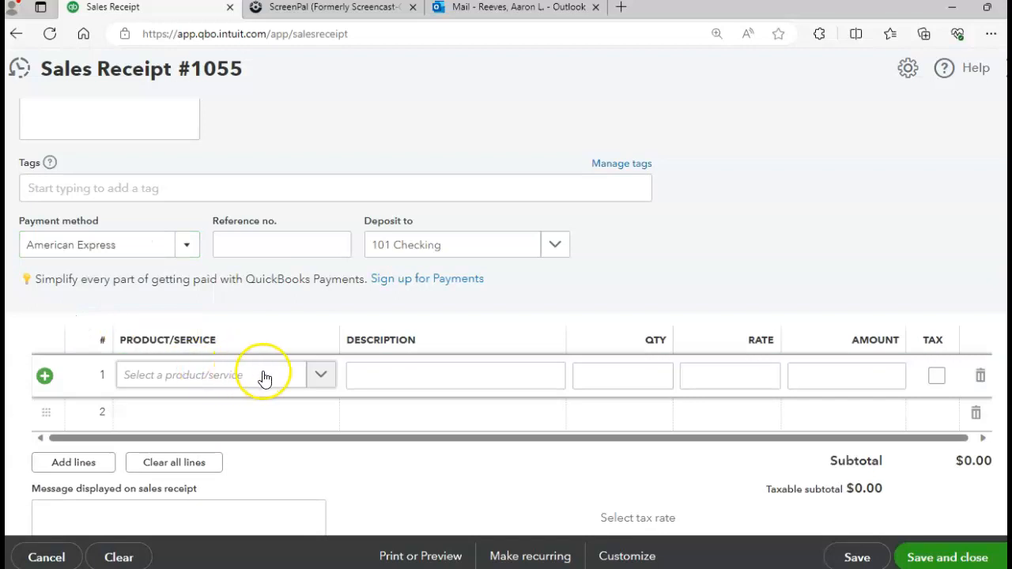
click(310, 376)
click(209, 241)
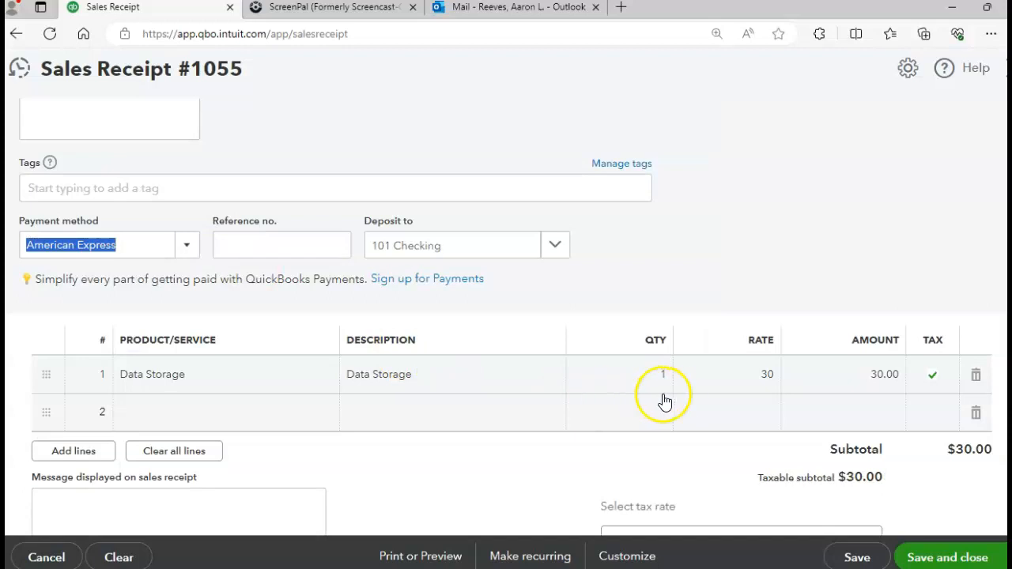
click(661, 375)
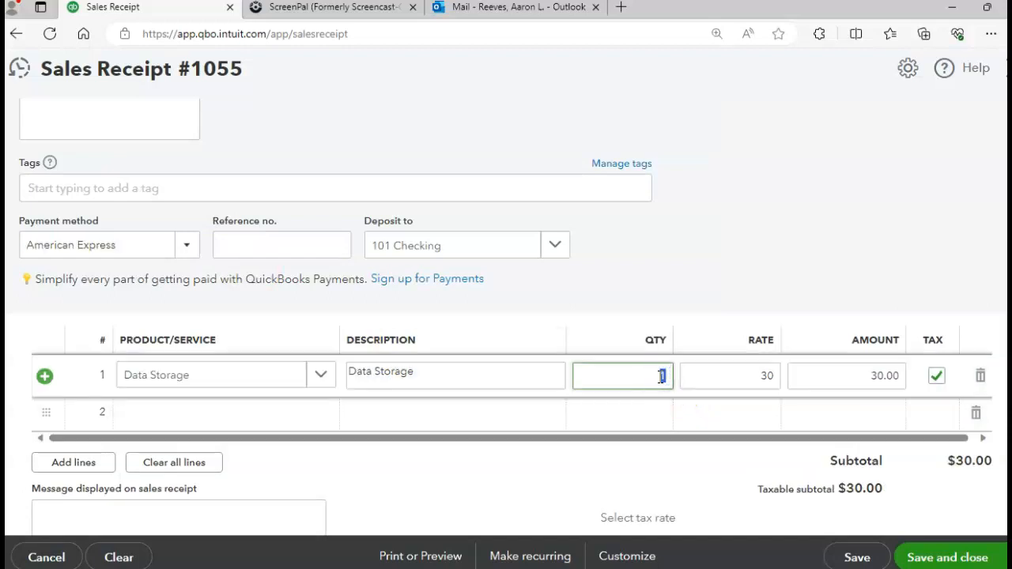
text(5)
key(Tab)
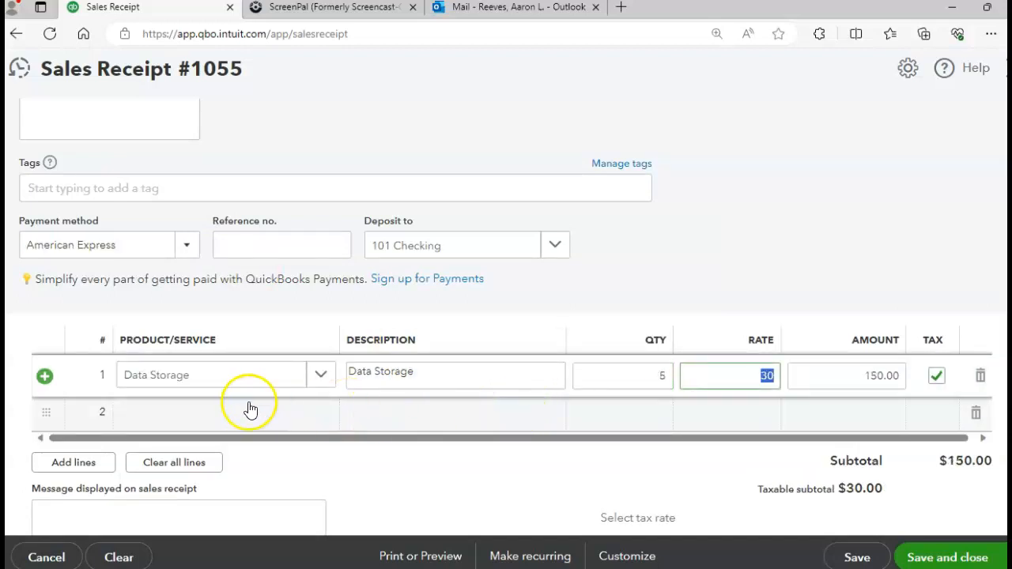
- Add the Computers product to the second line of the receipt with a quantity of 2
click(222, 421)
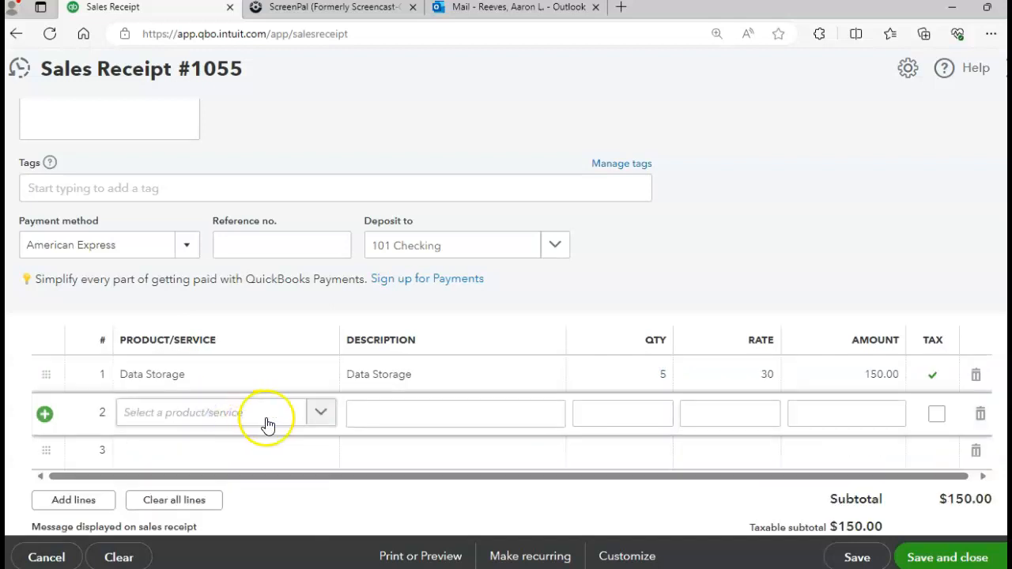
click(320, 412)
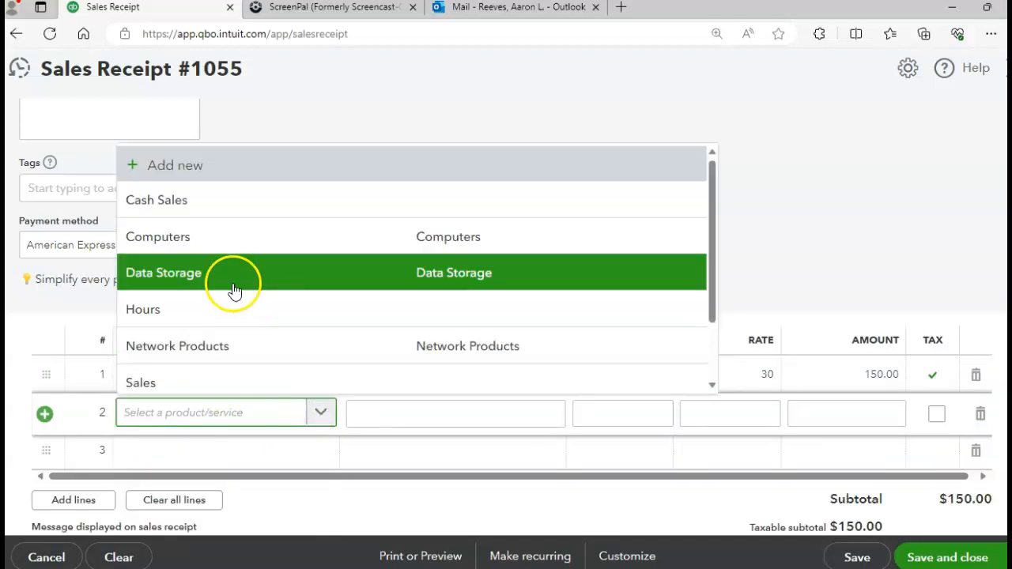
click(210, 246)
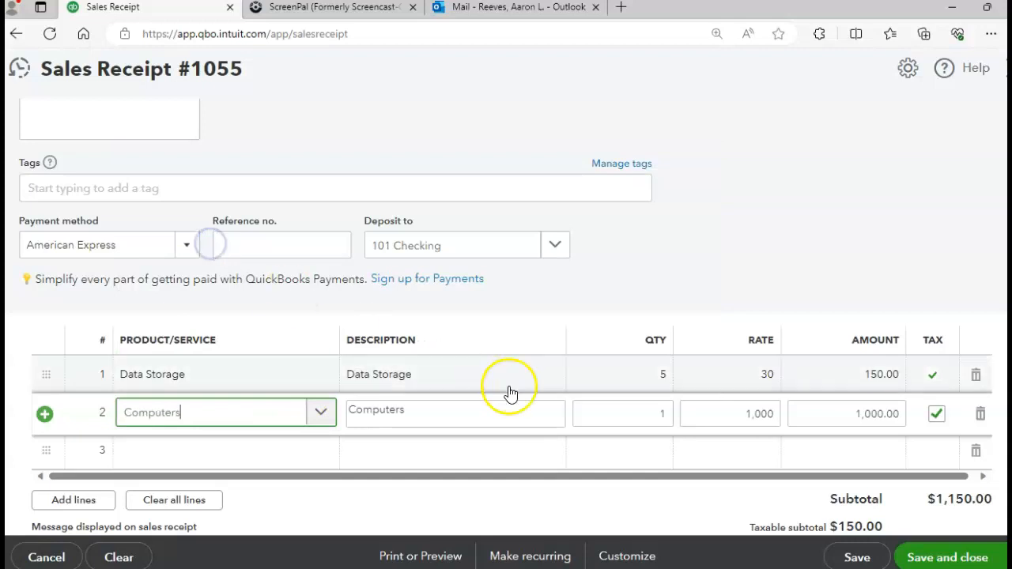
click(652, 417)
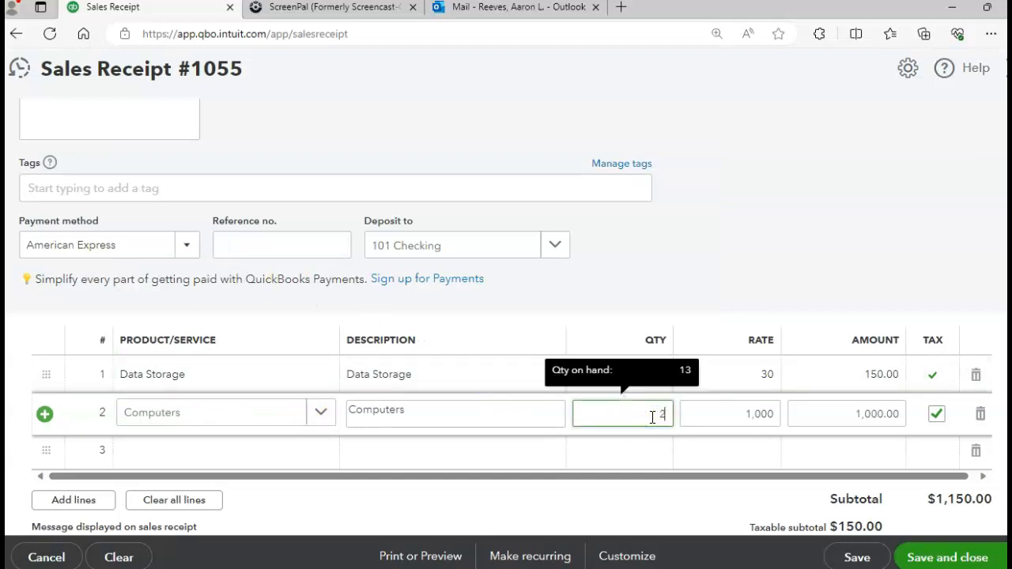
text(2)
key(Tab)
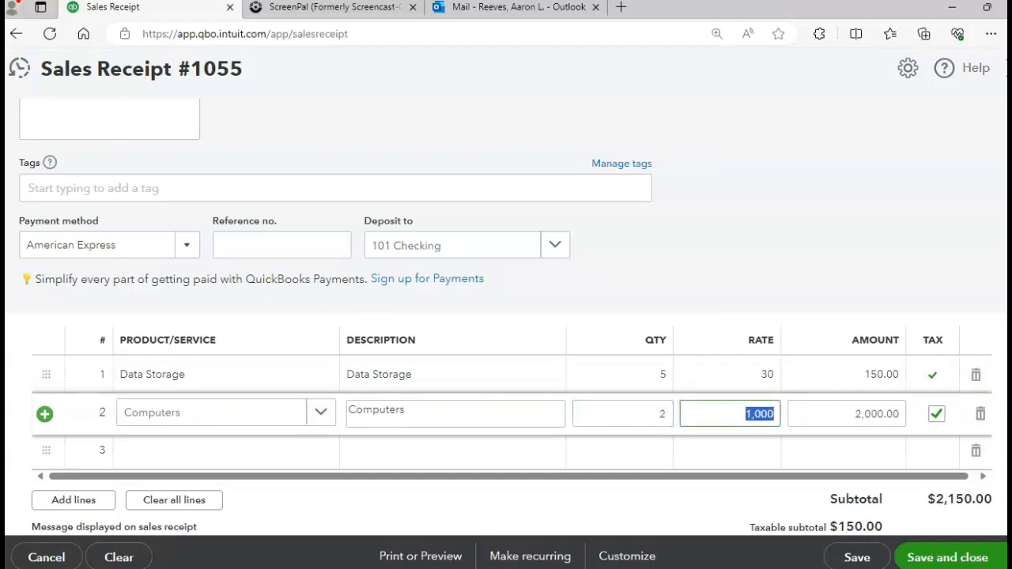
- Review the American Express receipt's tax and total, then save it and start a new sales receipt
scroll(506, 316, down, 5)
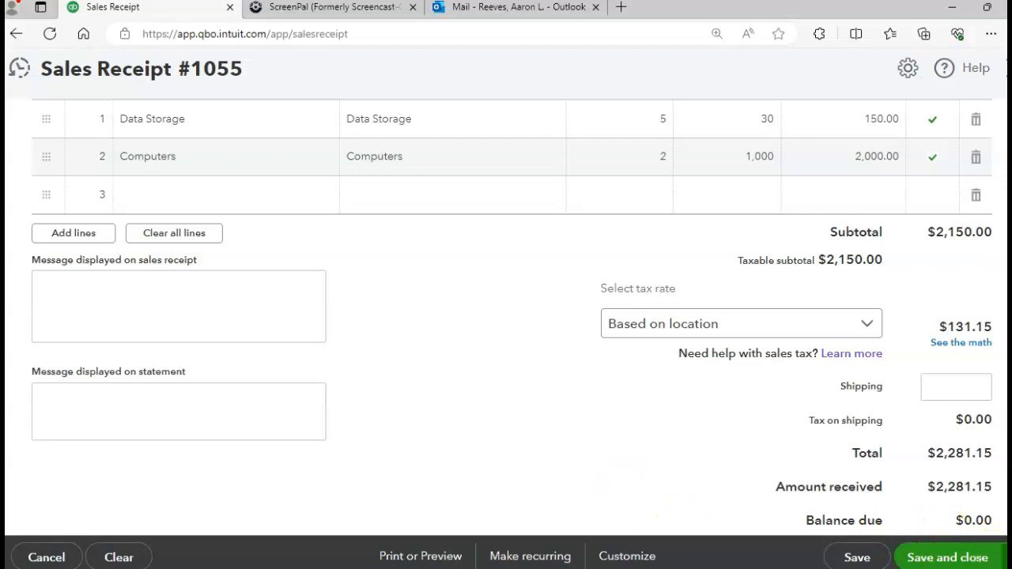
click(1001, 557)
click(915, 506)
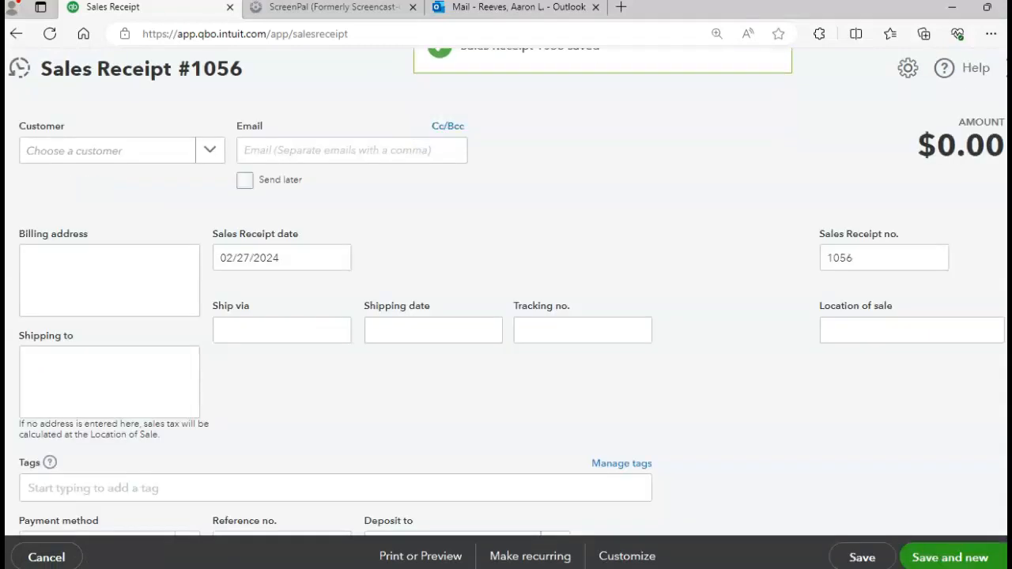
- Choose Credit Sales as the customer of the new receipt and Mastercard as its payment method
click(206, 146)
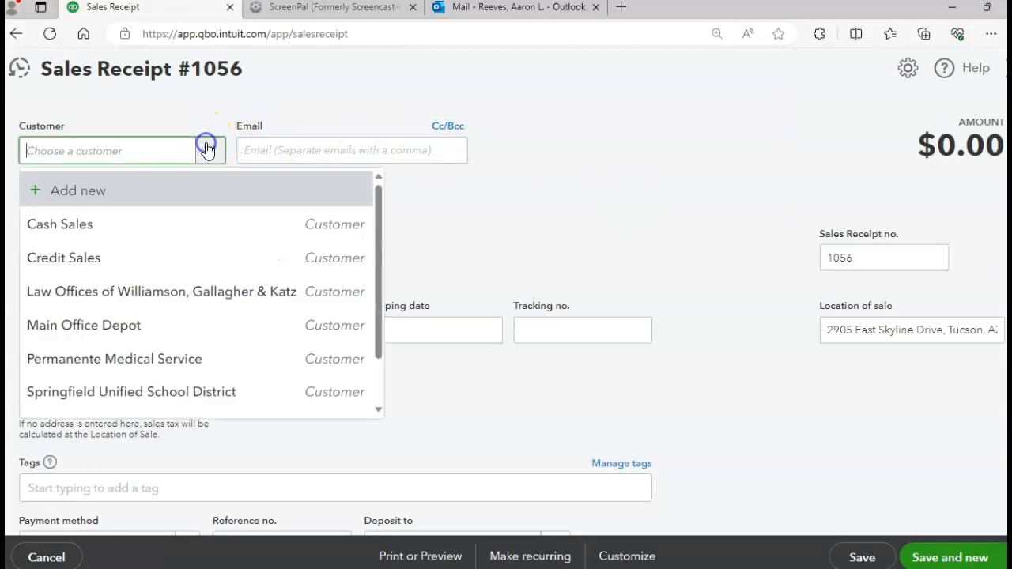
click(38, 258)
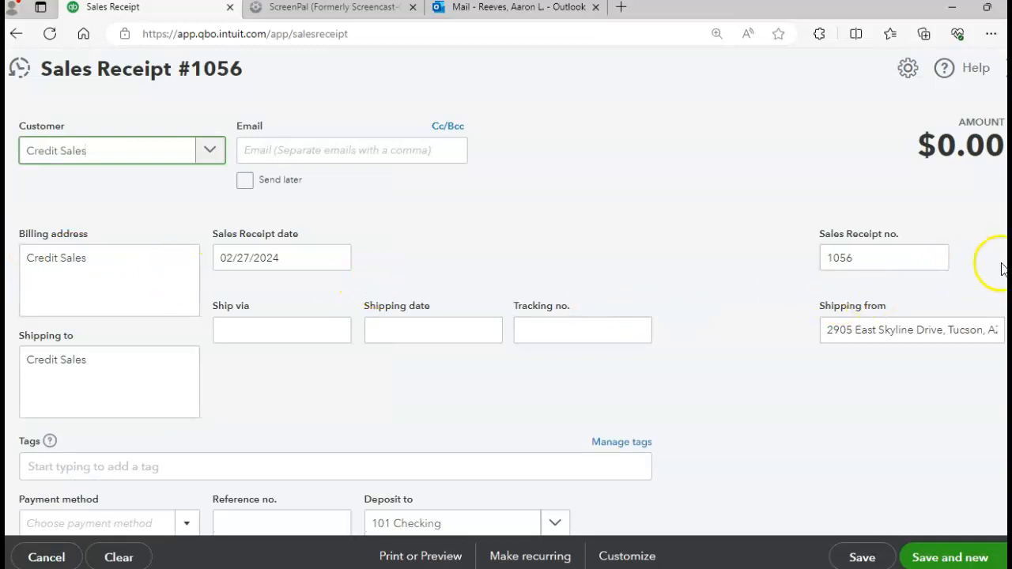
scroll(506, 316, down, 4)
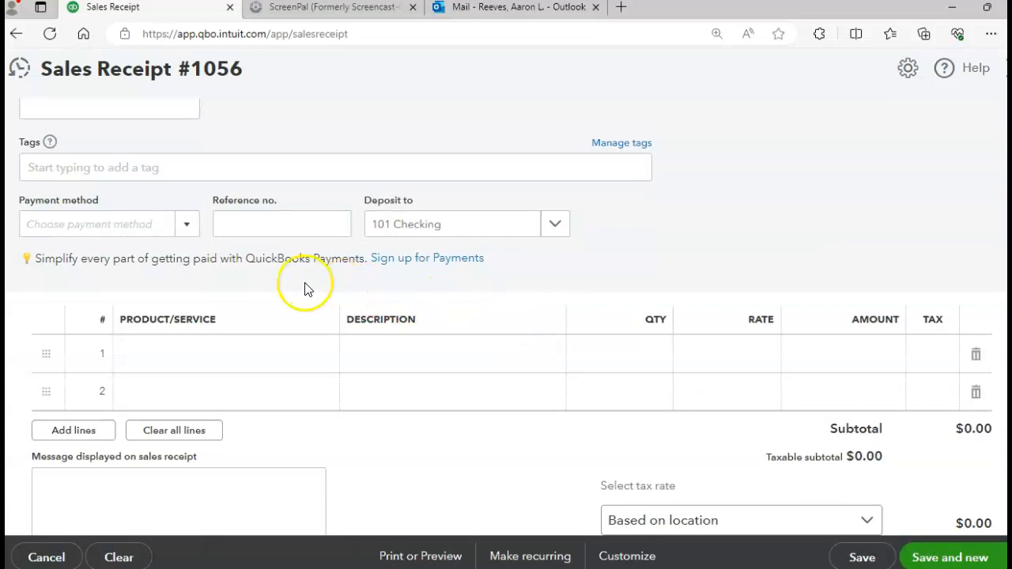
click(196, 231)
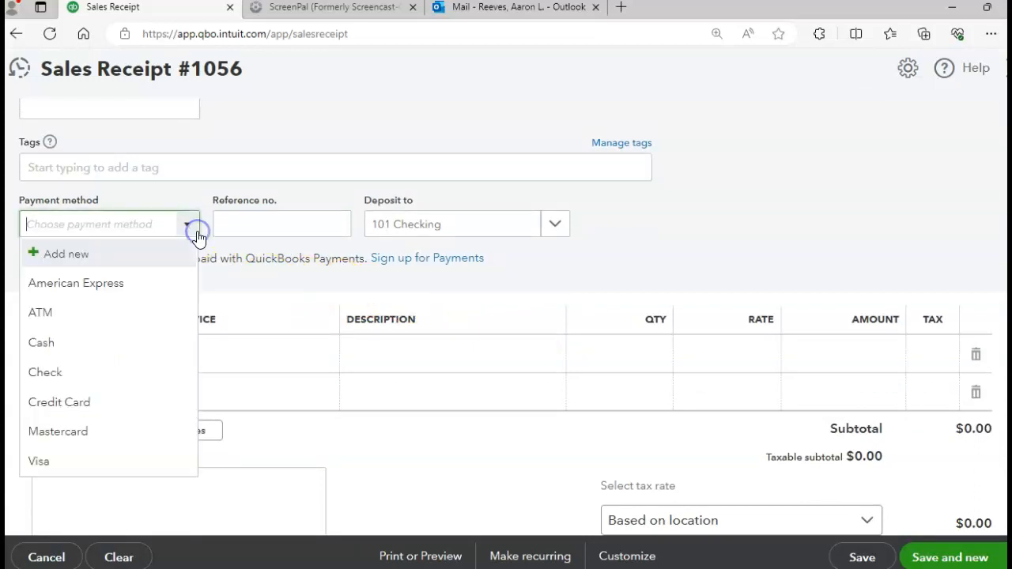
click(56, 431)
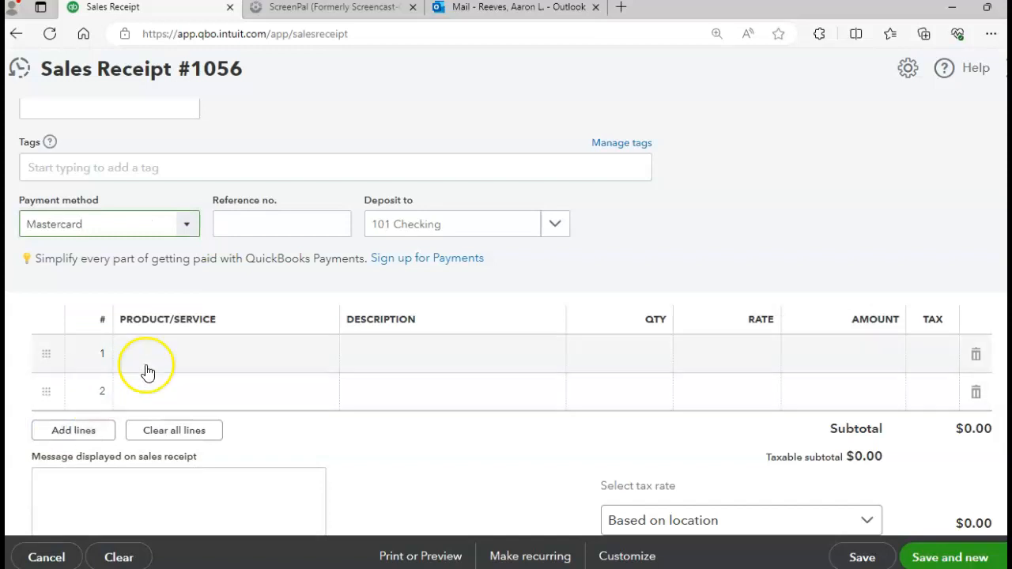
- Add the Network Products item to the first line of the receipt with a quantity of 3
click(165, 361)
click(319, 354)
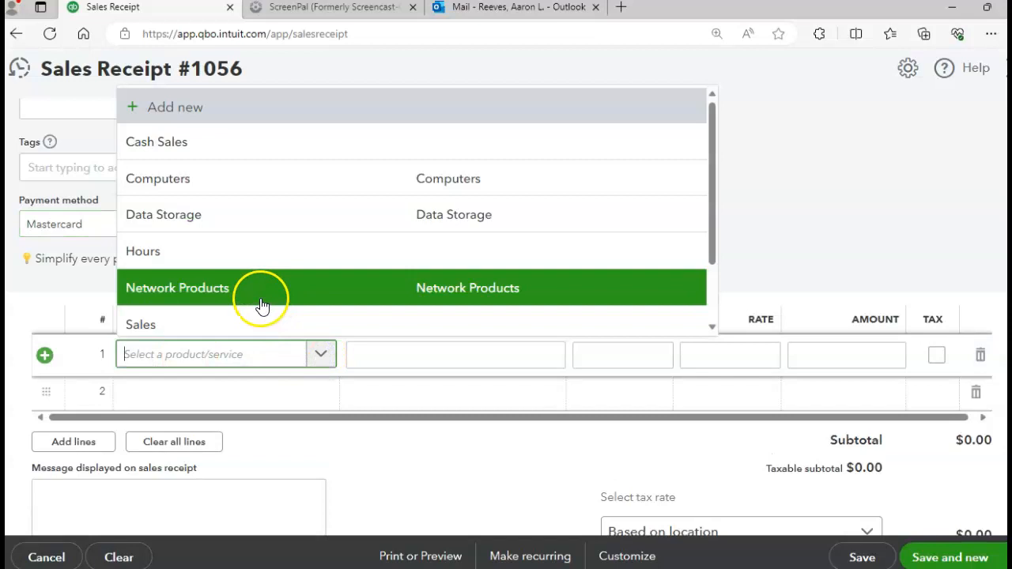
click(261, 299)
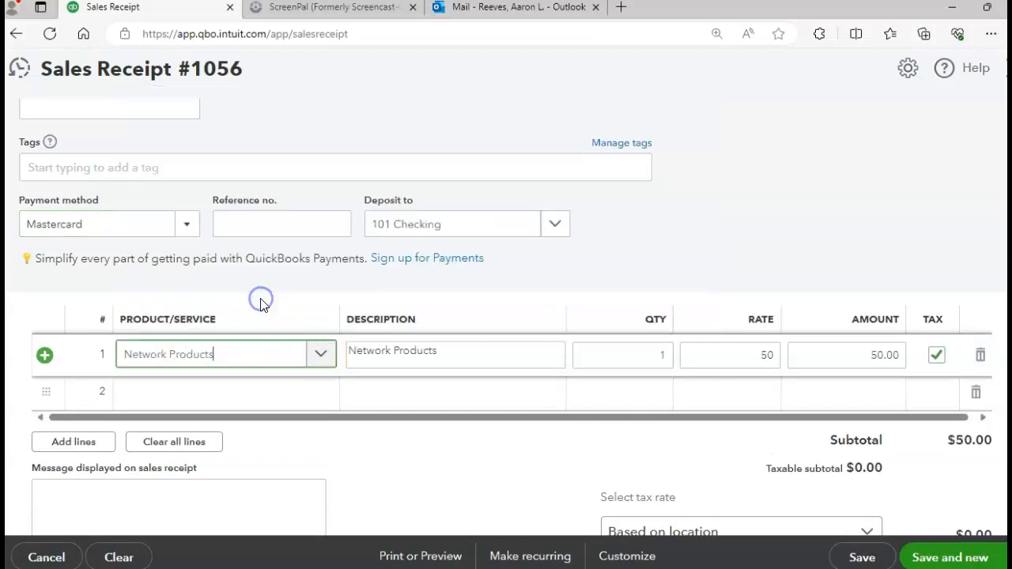
click(636, 355)
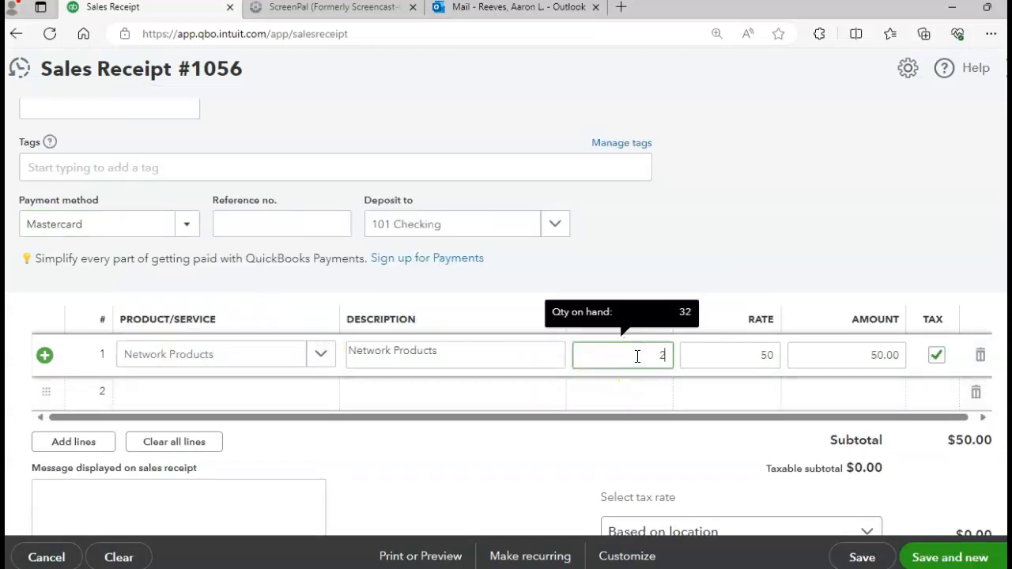
text(2)
key(Tab)
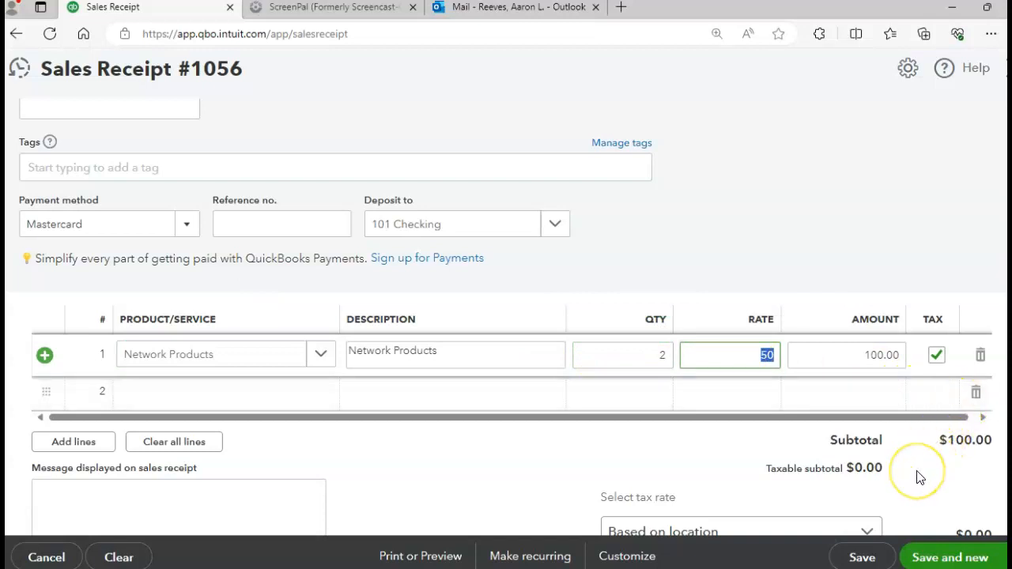
click(635, 346)
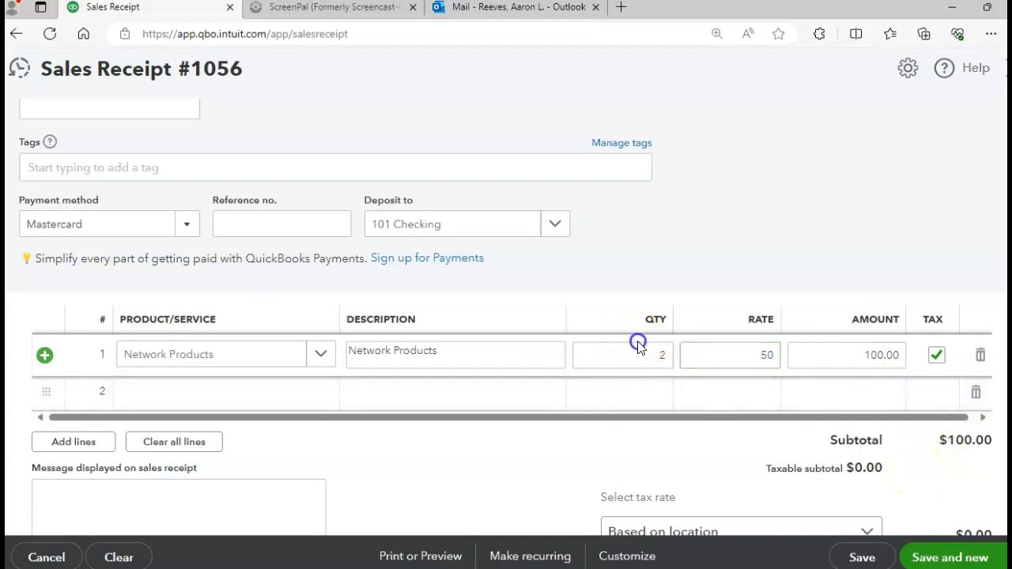
text(3)
key(Tab)
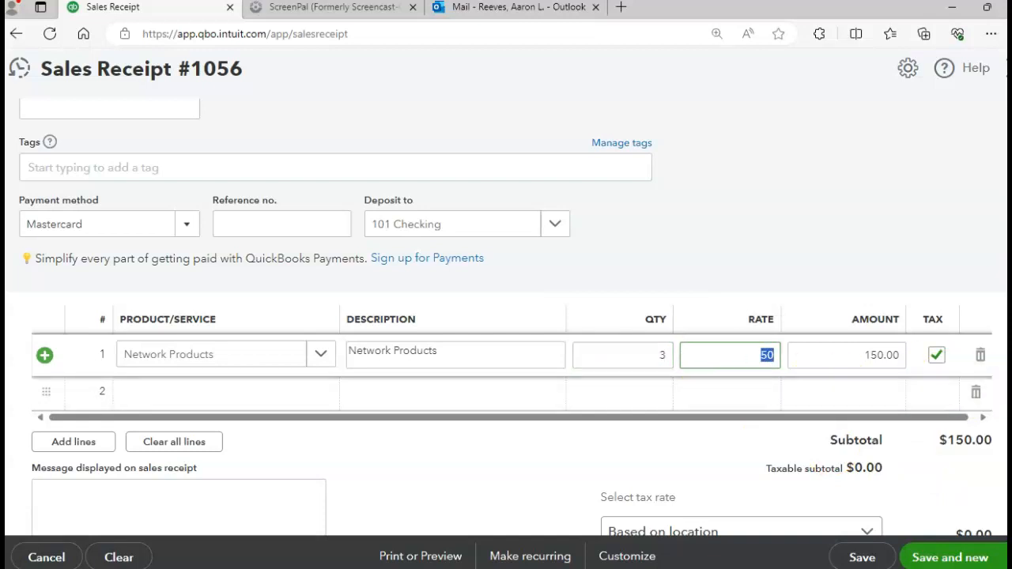
- Review the Mastercard receipt's tax and total, then save it and start another sales receipt
drag(1008, 379, 1008, 423)
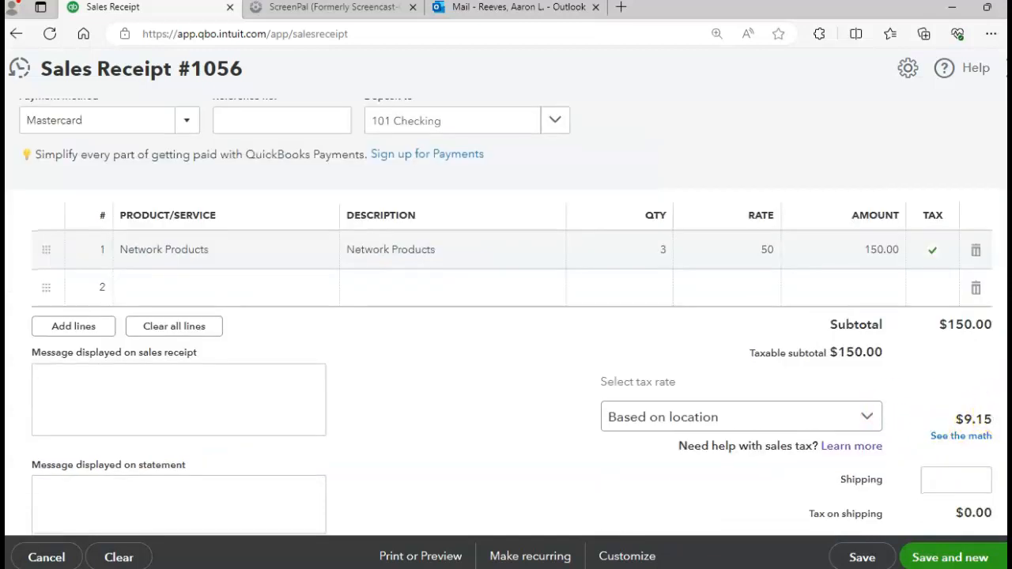
scroll(513, 316, down, 3)
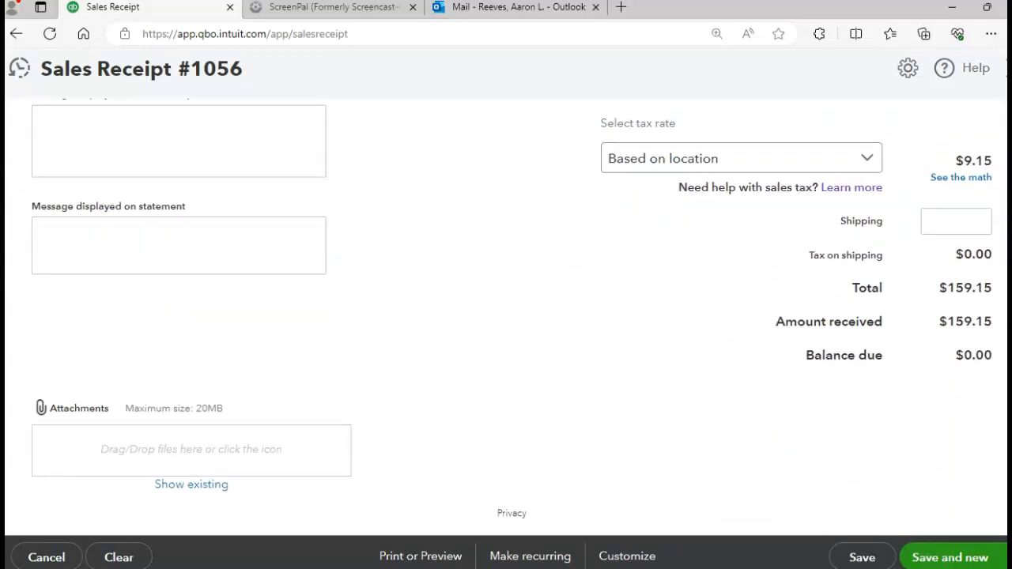
click(944, 562)
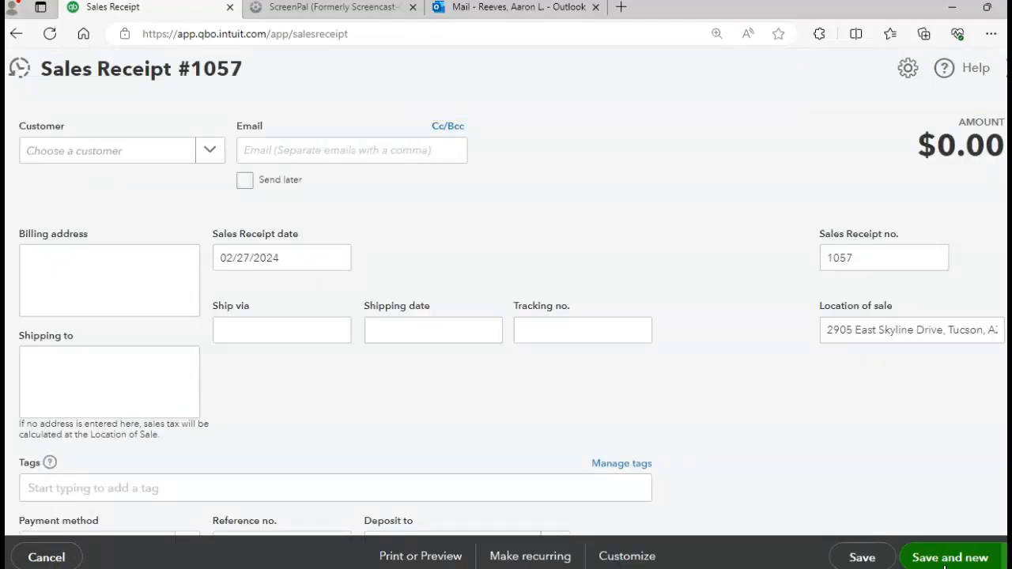
- Choose Credit Sales as the customer of the new sales receipt and Visa as its payment method
click(212, 150)
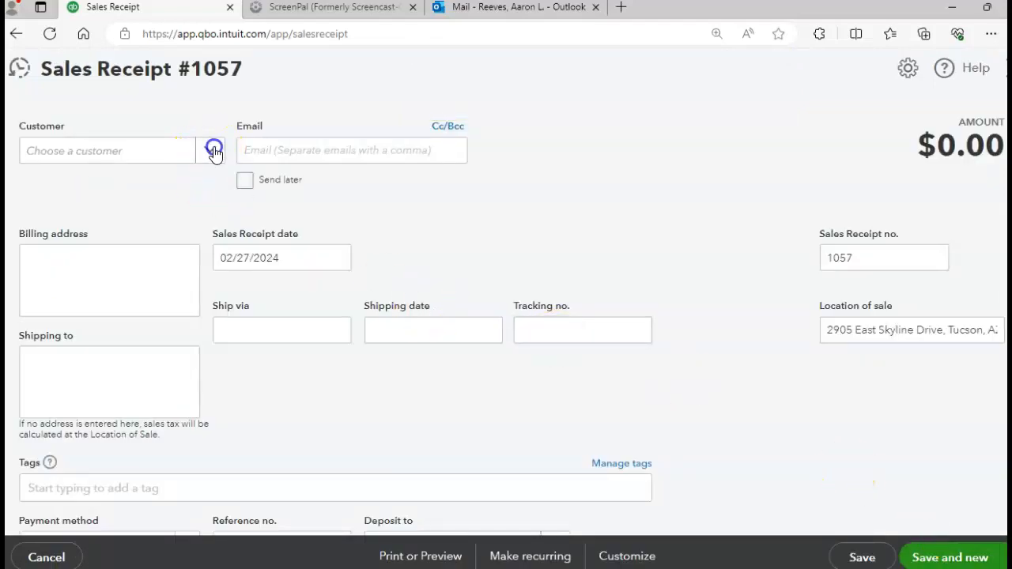
click(103, 253)
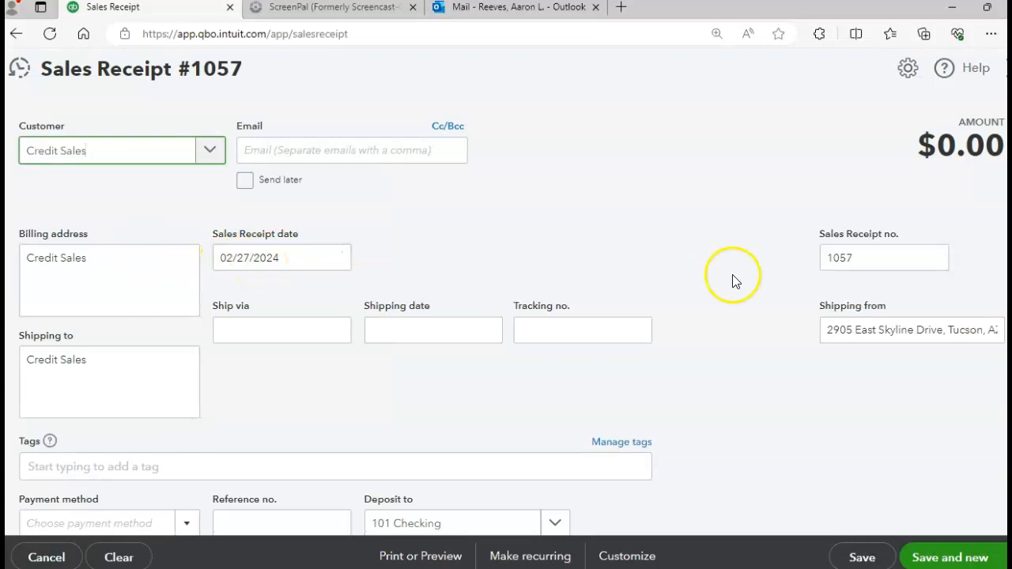
scroll(935, 279, down, 2)
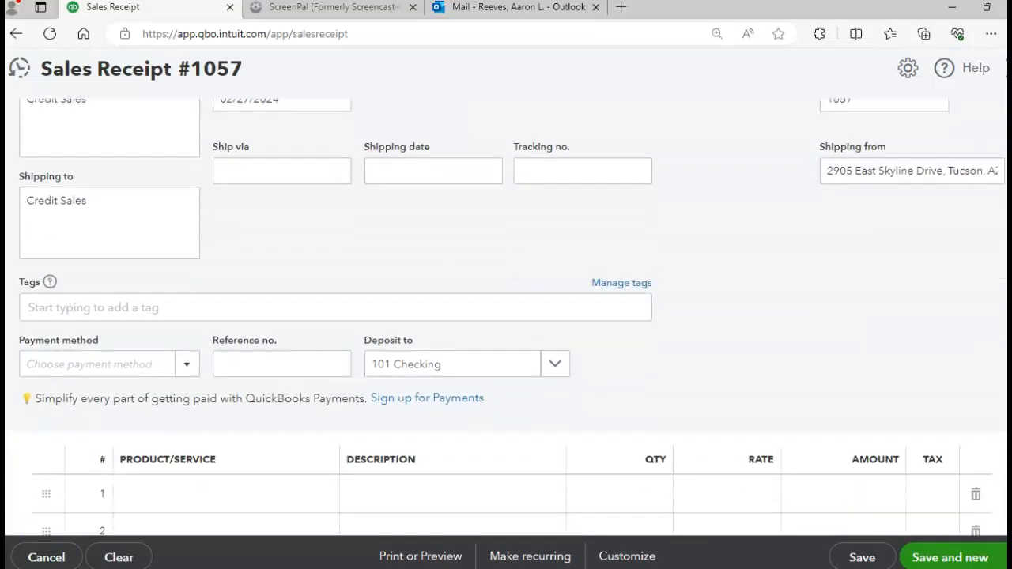
click(193, 355)
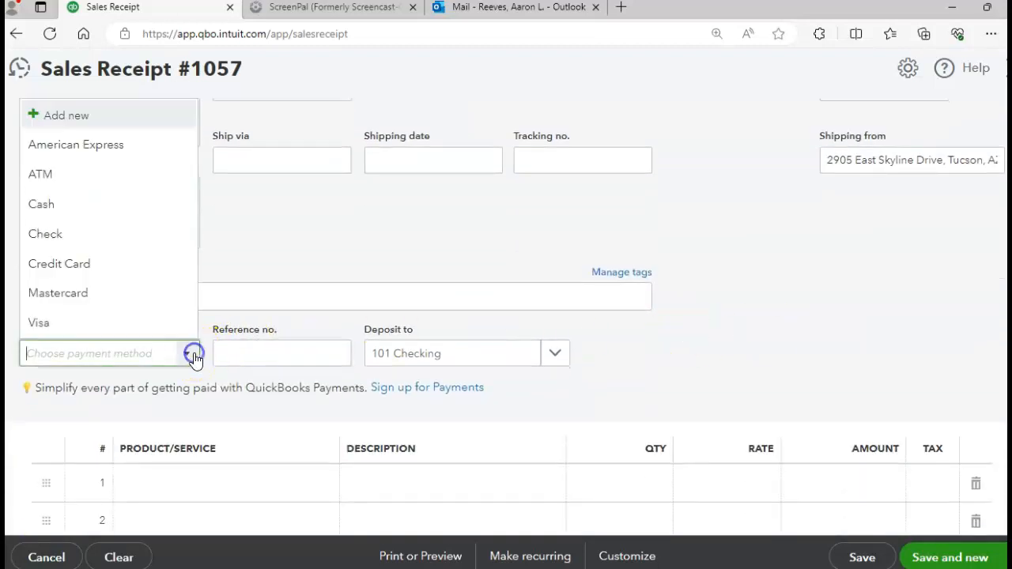
click(91, 328)
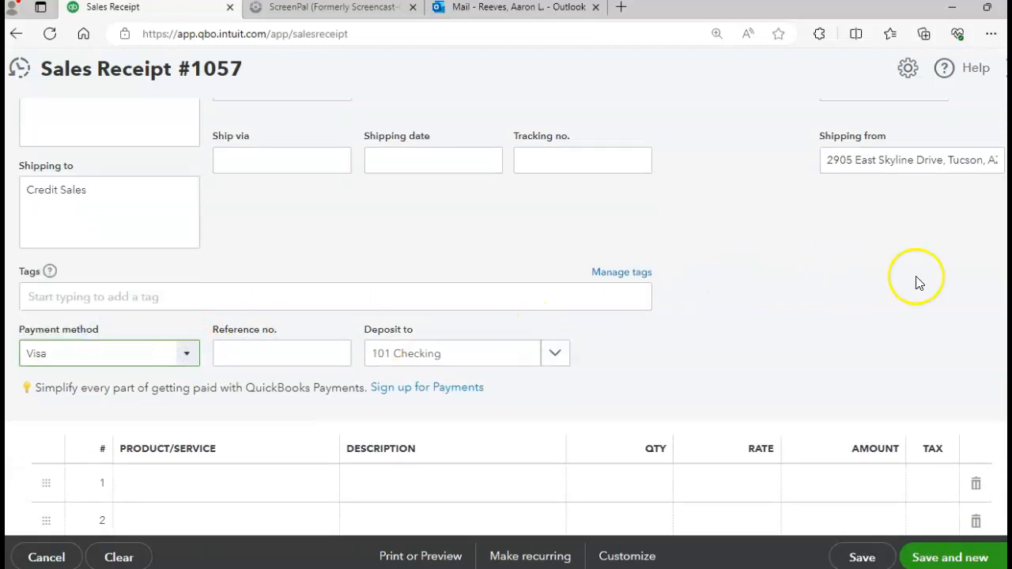
- Add the Data Storage item to the first line of the Visa receipt with a quantity of 5
scroll(996, 332, down, 2)
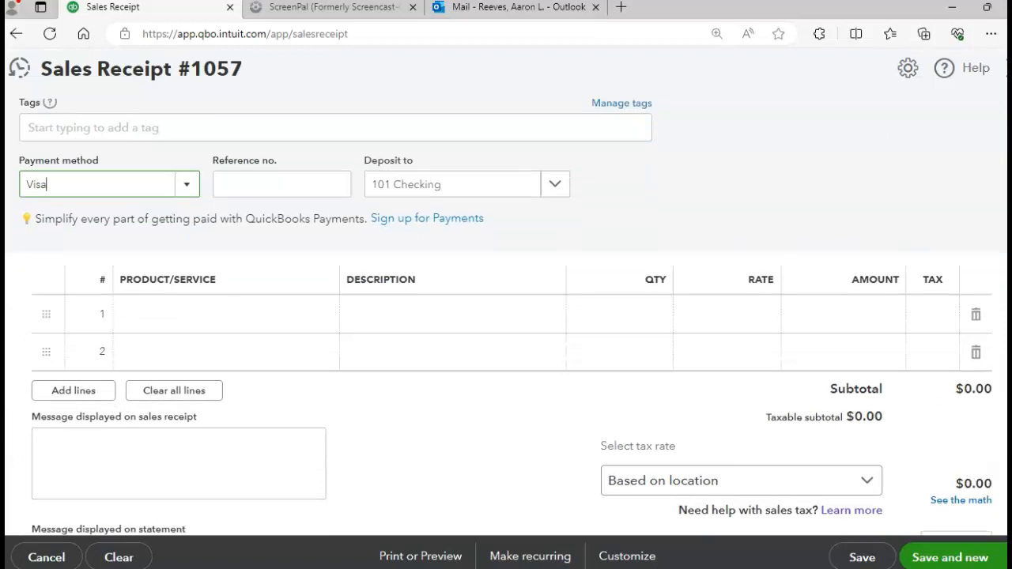
click(253, 328)
click(308, 319)
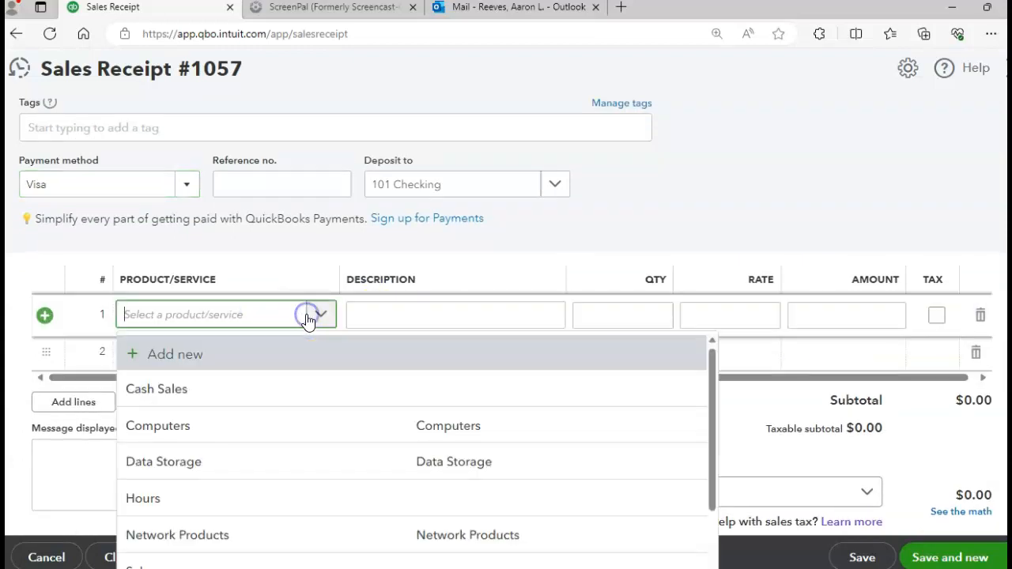
click(162, 462)
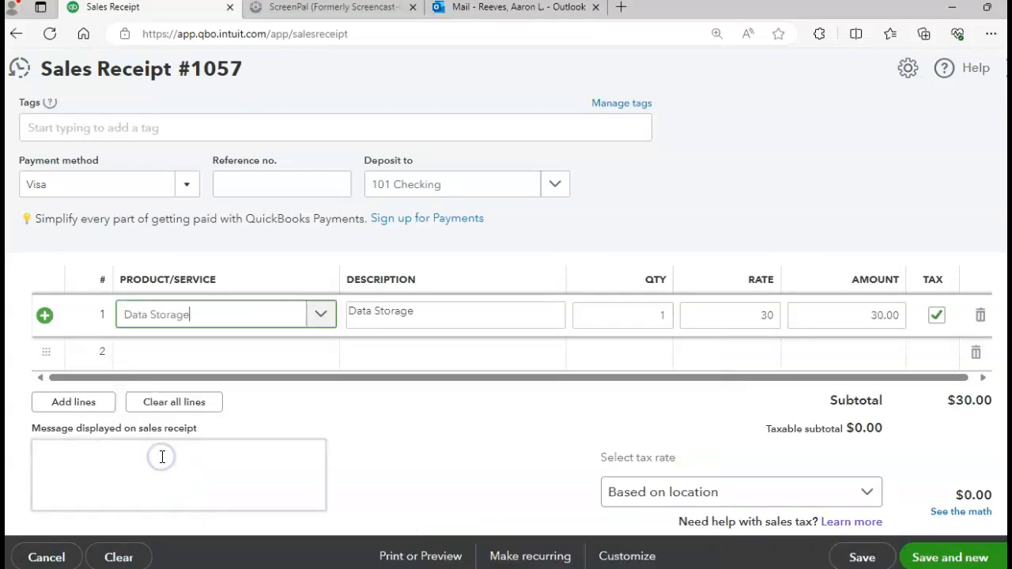
click(663, 316)
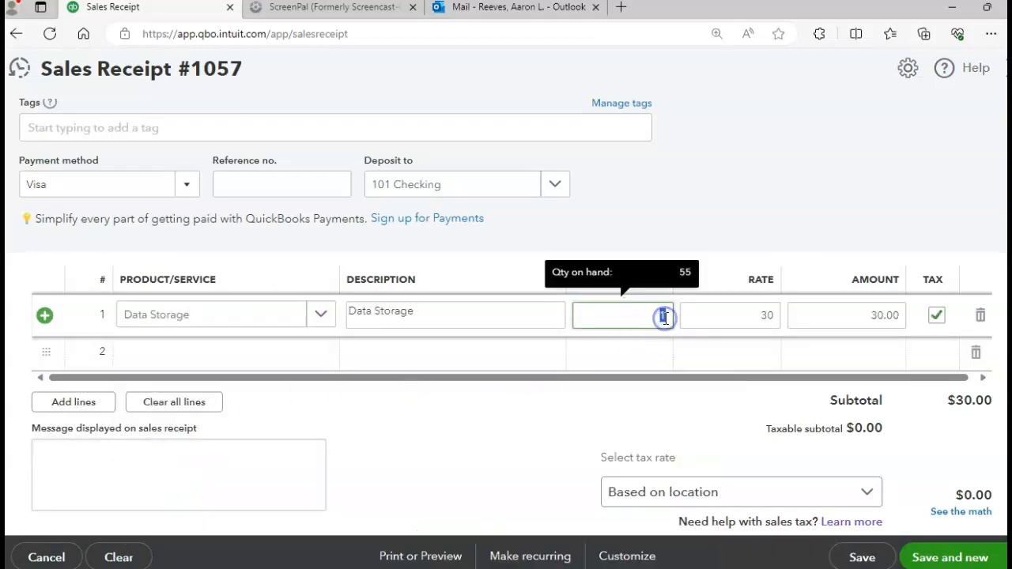
text(5)
key(Tab)
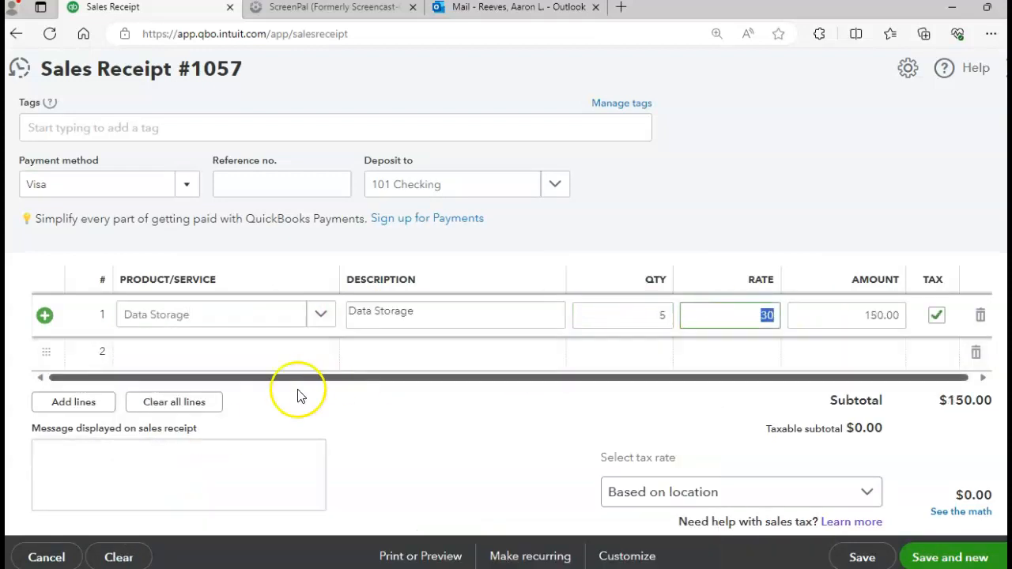
- Add the Network Products item to the second line of the receipt with a quantity of 2
click(242, 360)
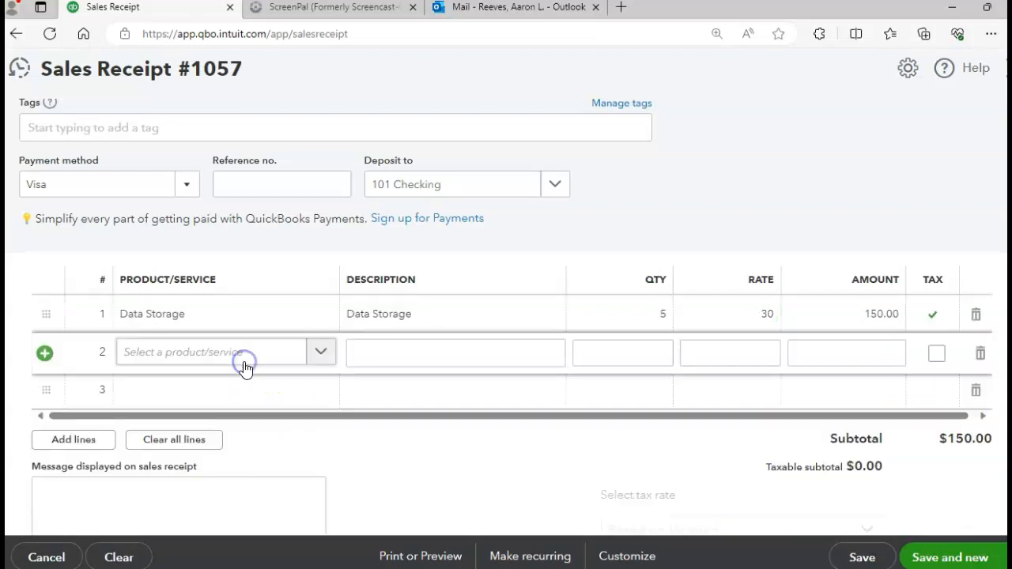
click(313, 358)
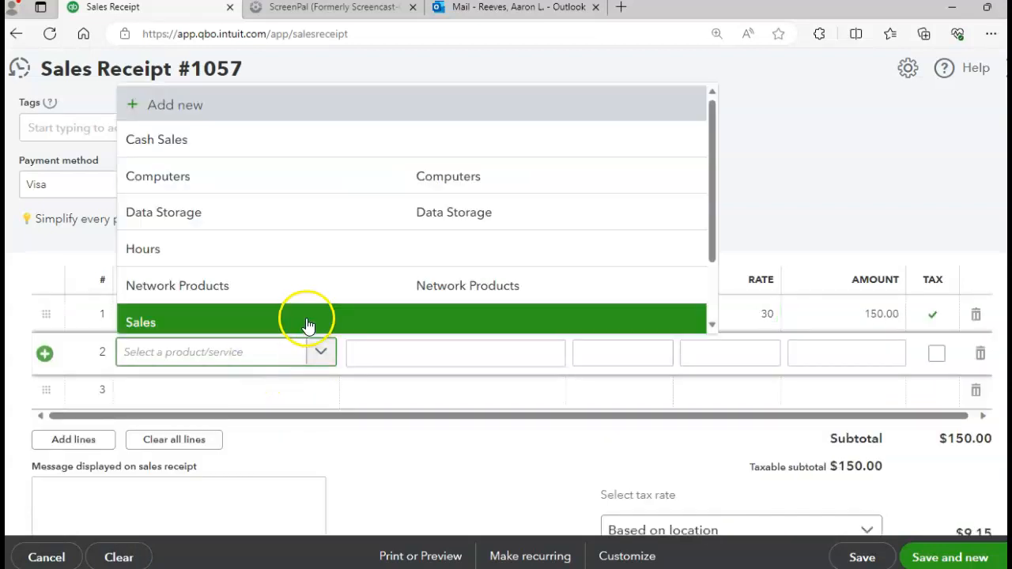
click(307, 307)
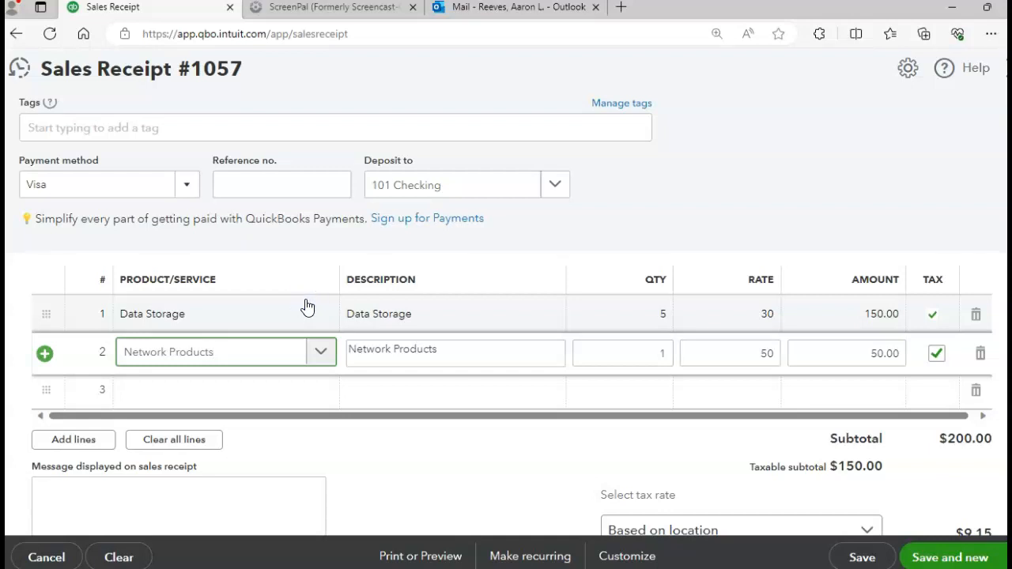
click(663, 348)
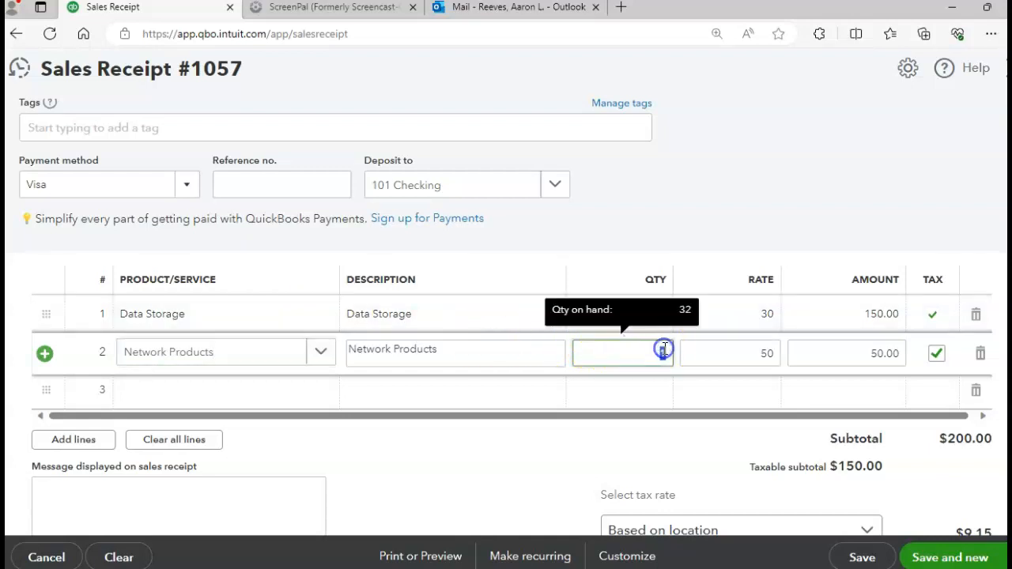
key(Tab)
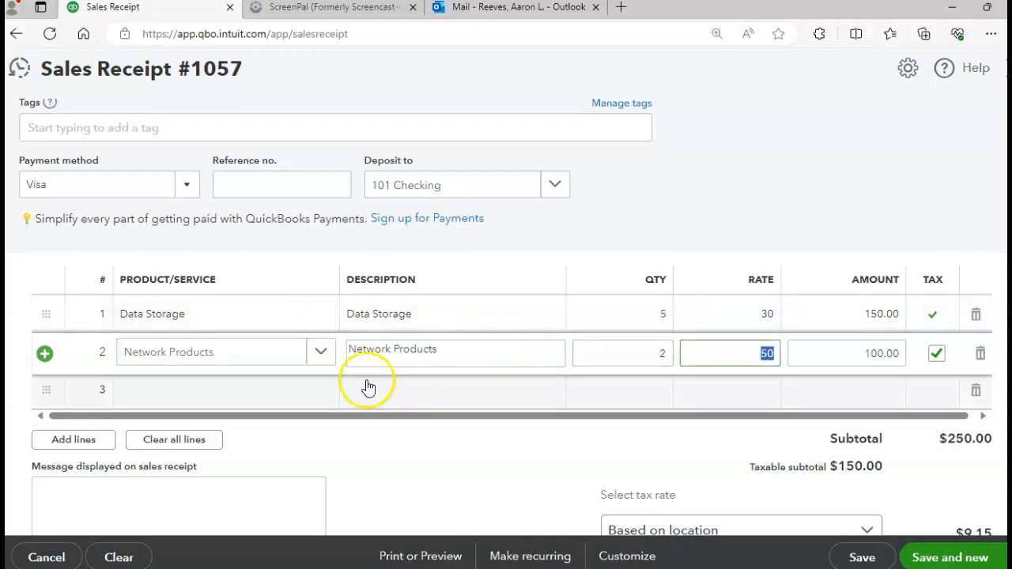
- Add the Webinars item to the third line of the receipt with a quantity of 2
click(226, 395)
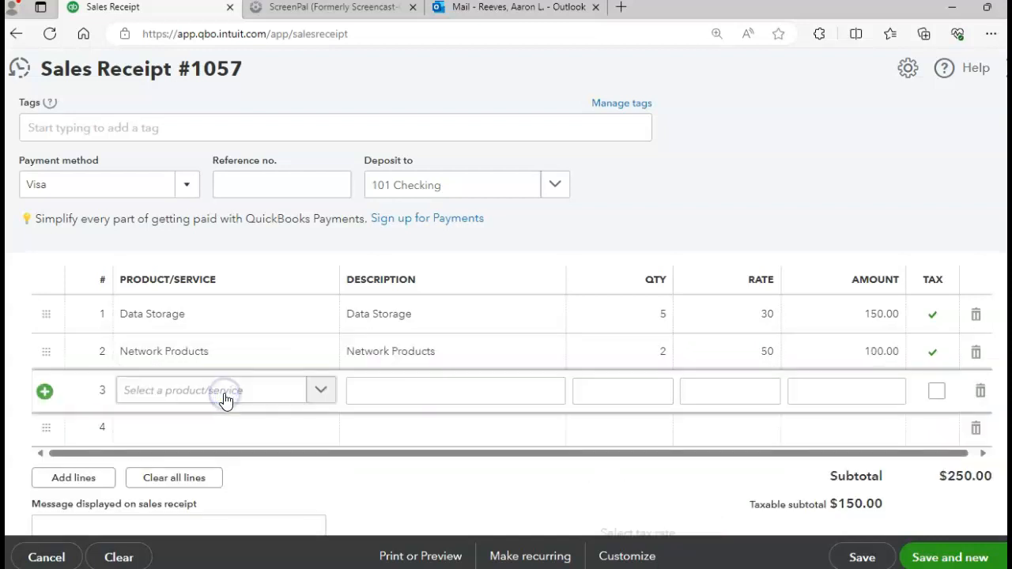
click(322, 395)
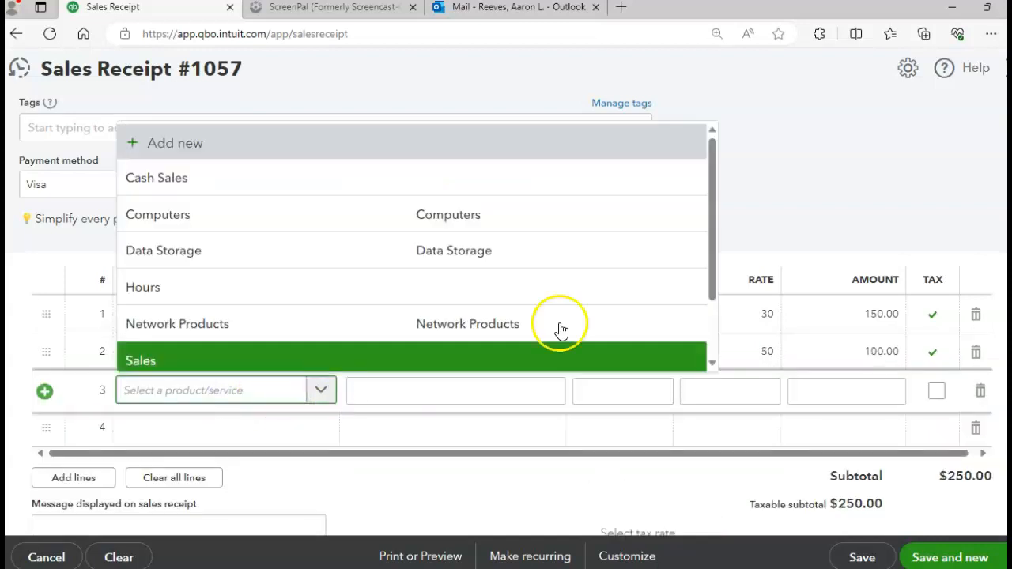
drag(715, 274, 714, 335)
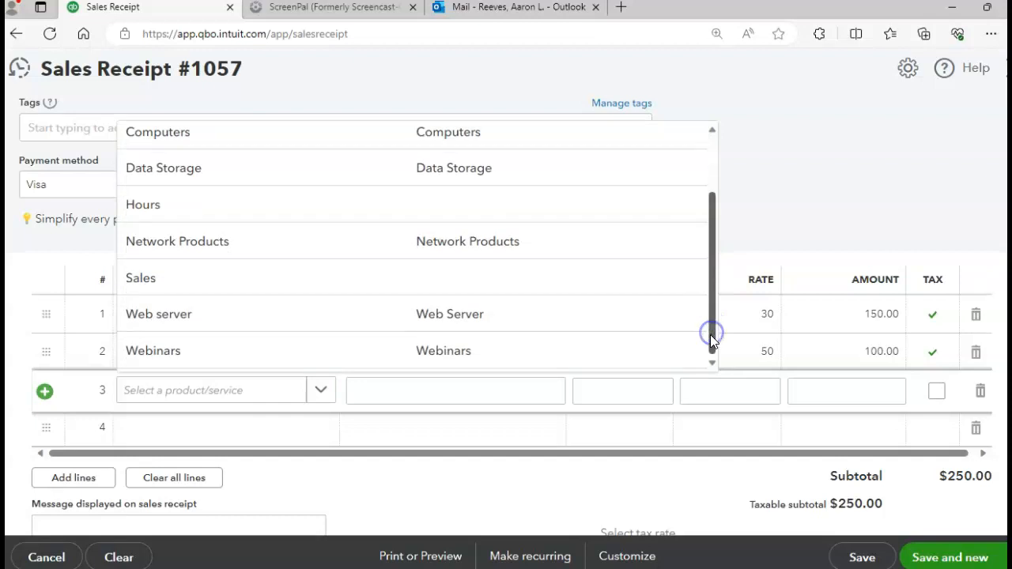
click(298, 352)
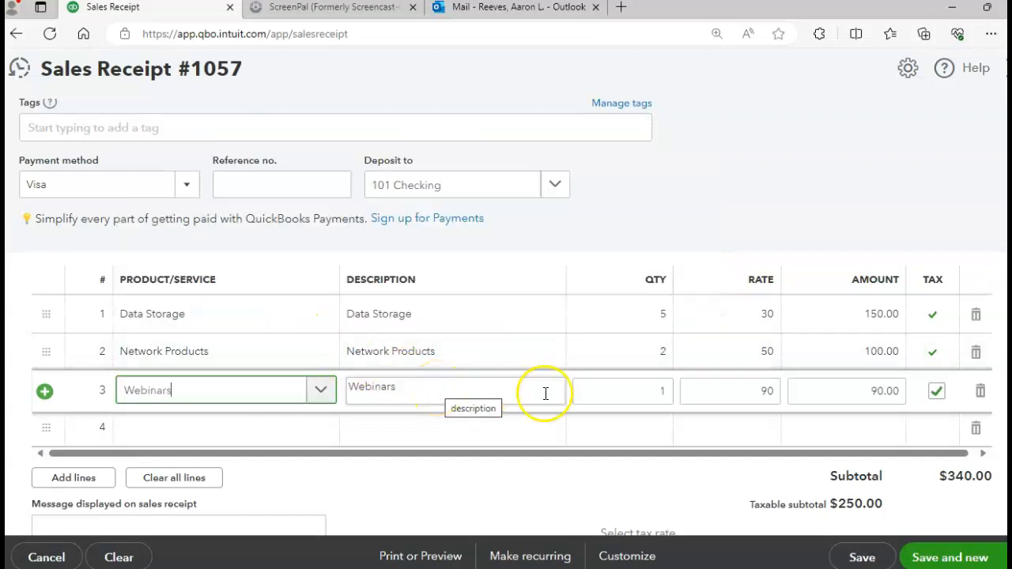
click(647, 388)
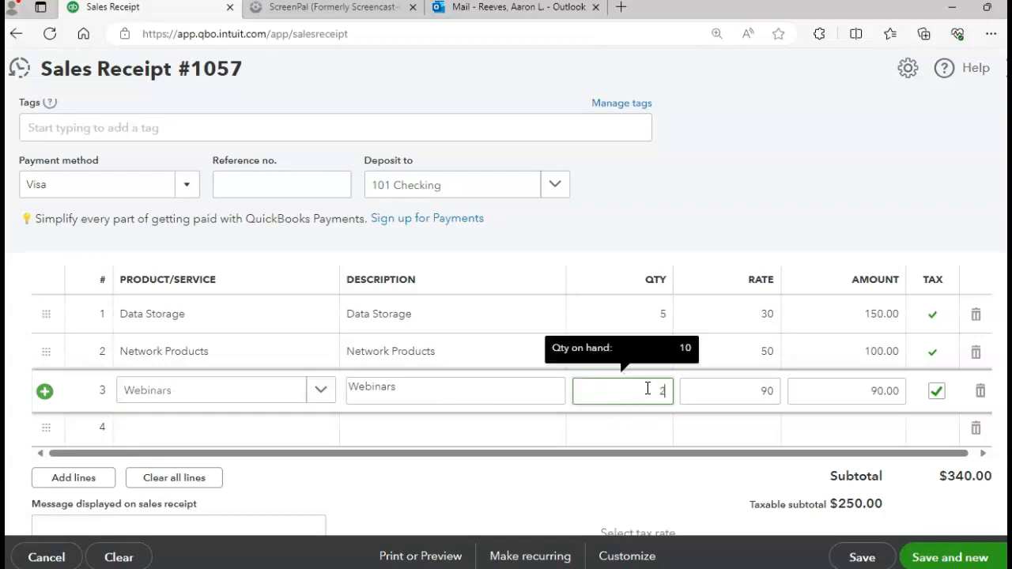
key(Tab)
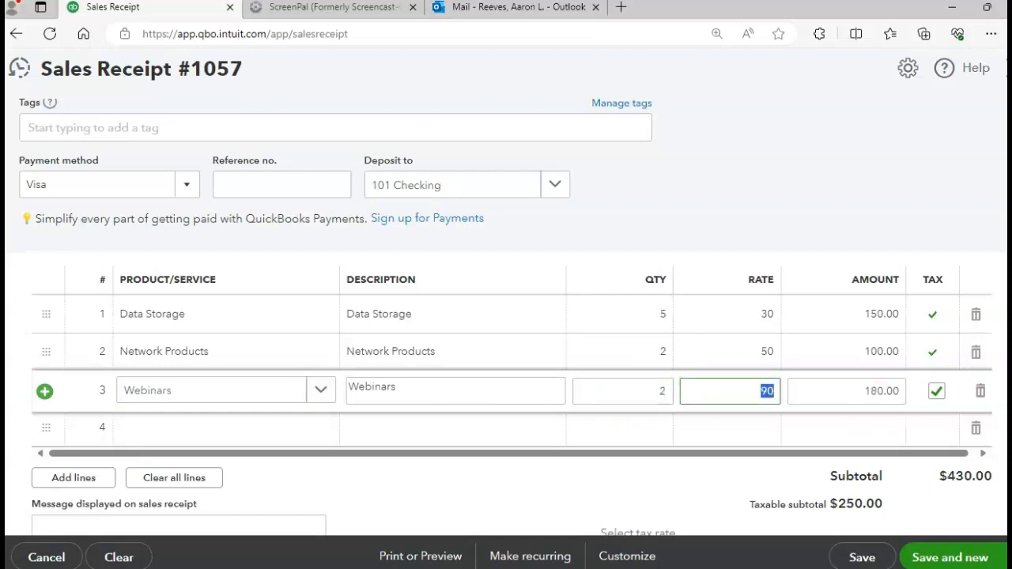
- Review the Visa receipt's tax and total, then save and close it
scroll(751, 441, down, 3)
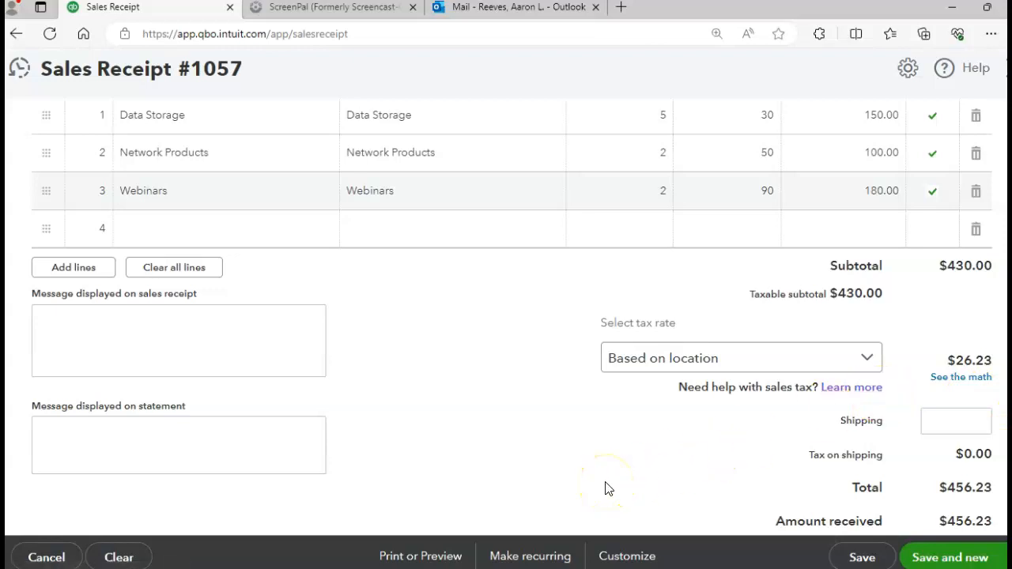
click(927, 553)
click(913, 504)
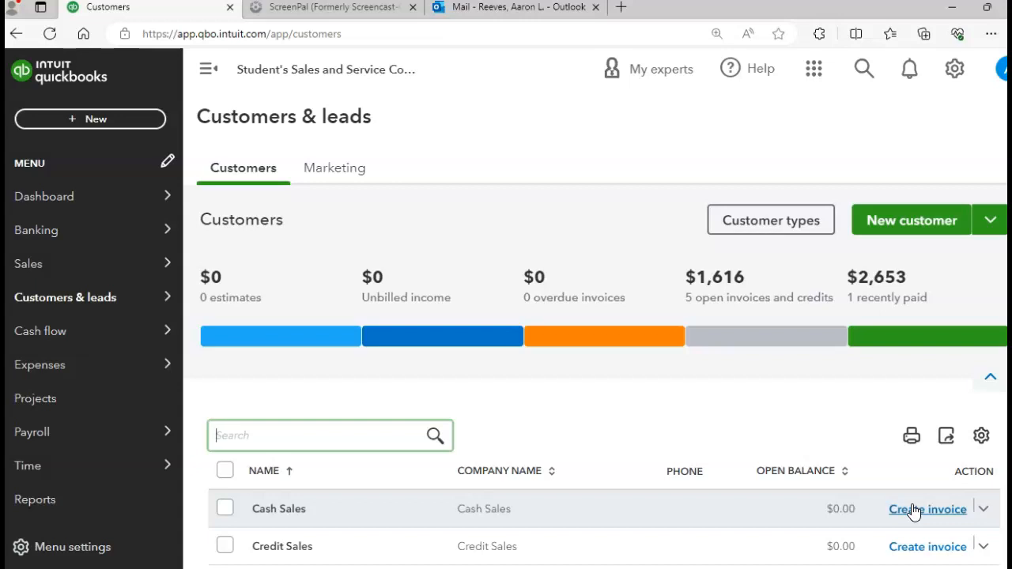
- Go to the expense transactions list and start a new check
mouse_move(50, 375)
click(220, 368)
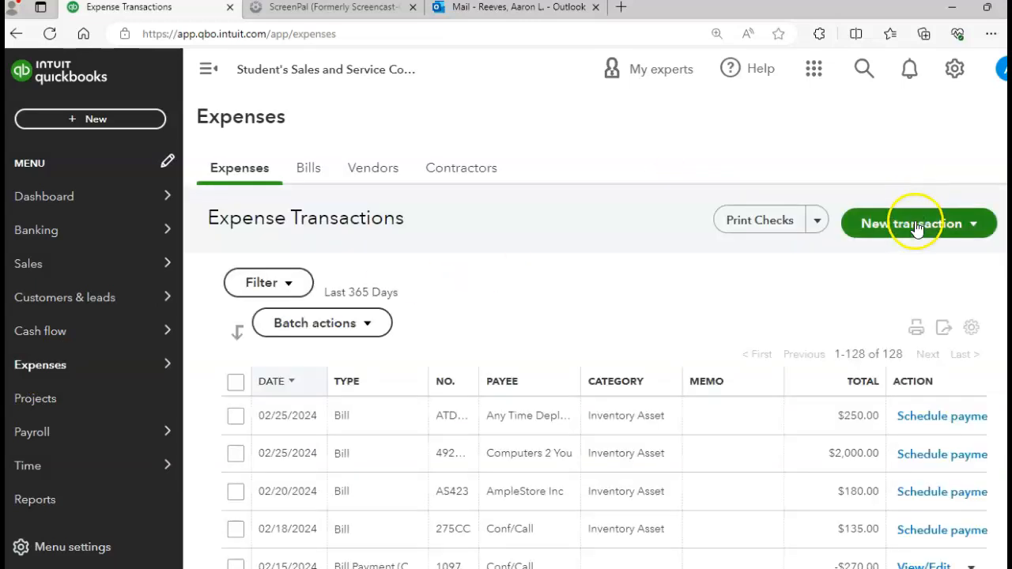
click(915, 226)
click(873, 338)
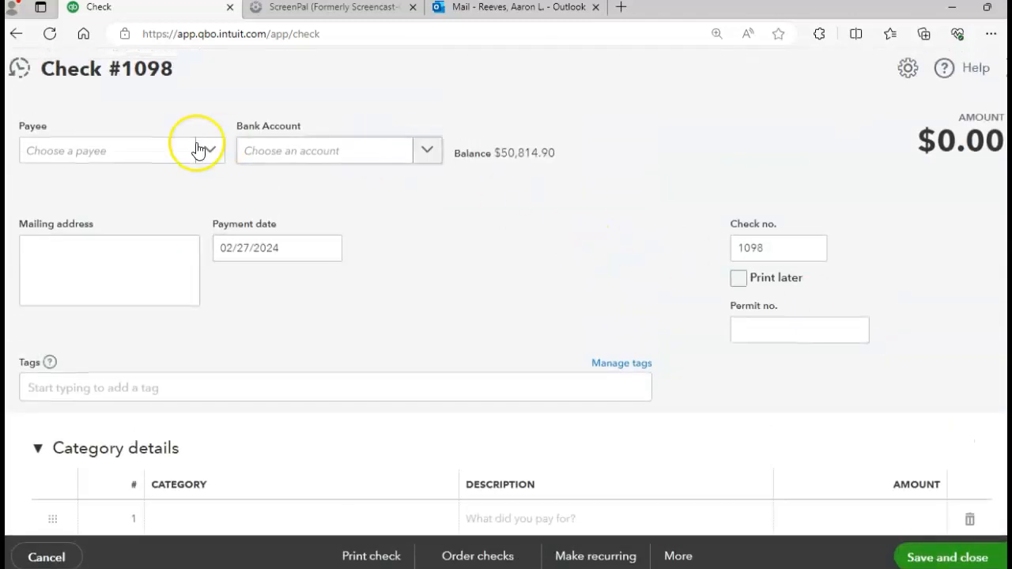
- Choose Any Time Deployment as the check's payee and add its Bill # ATD592 due Feb 29, 2024 to the payment
click(209, 157)
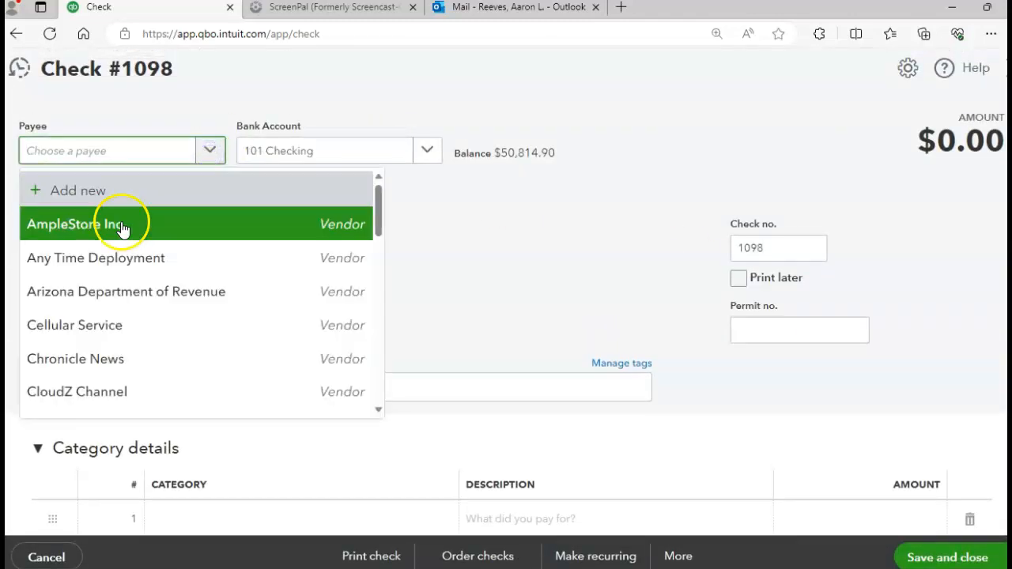
click(113, 259)
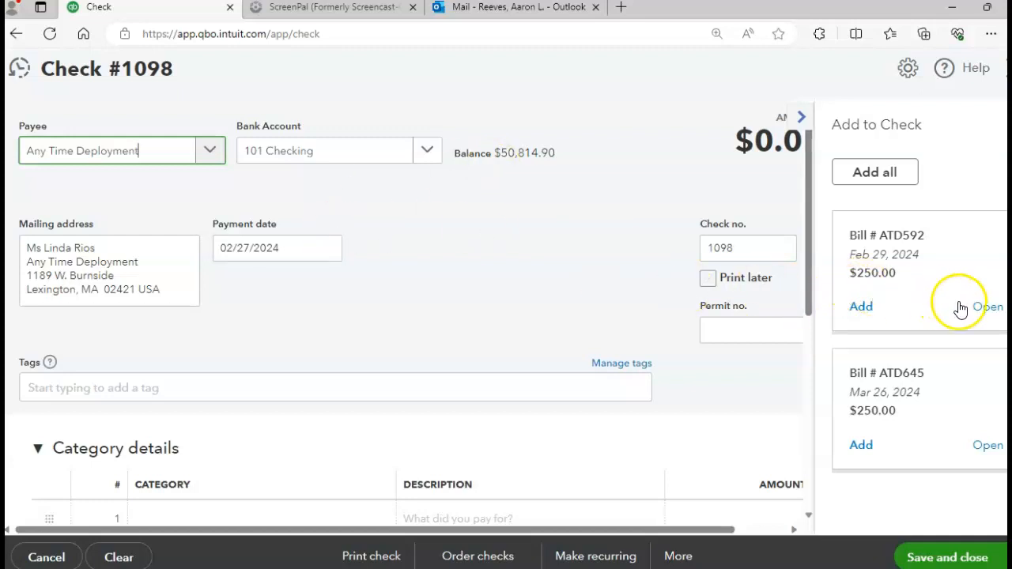
click(861, 307)
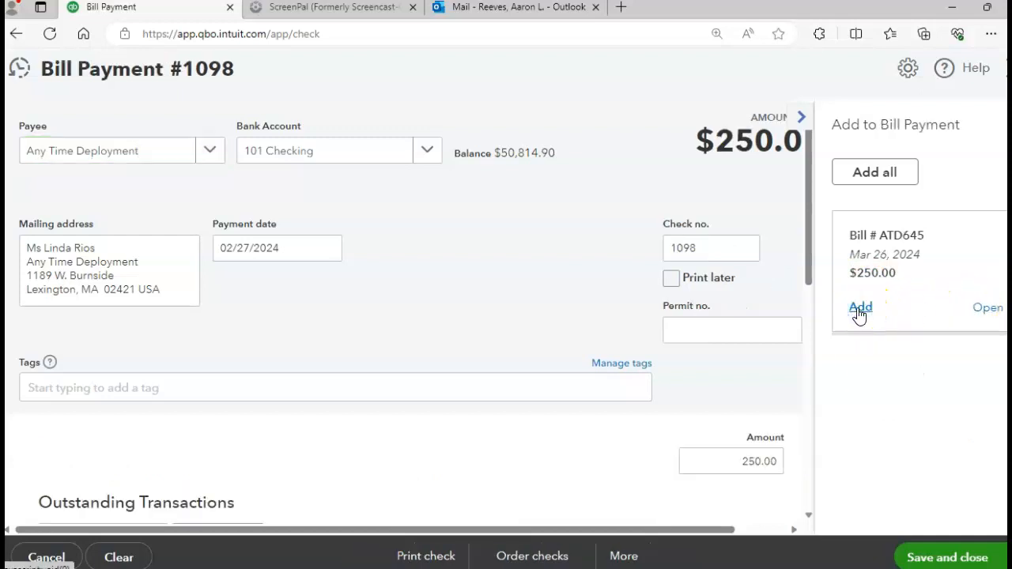
- Review the amount to apply for Any Time Deployment, then save the bill payment and start a new check
drag(809, 250, 804, 461)
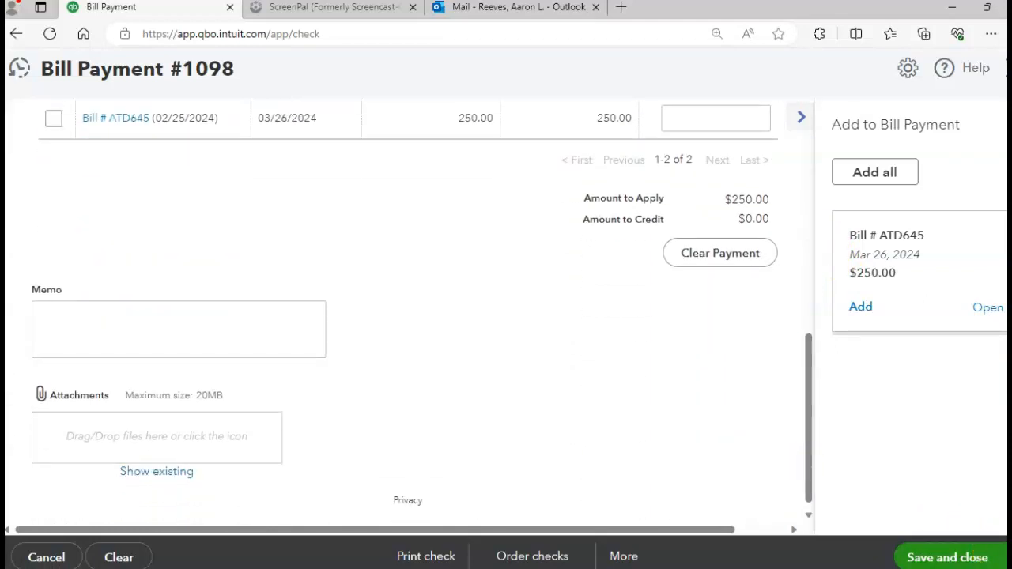
click(1006, 557)
click(921, 506)
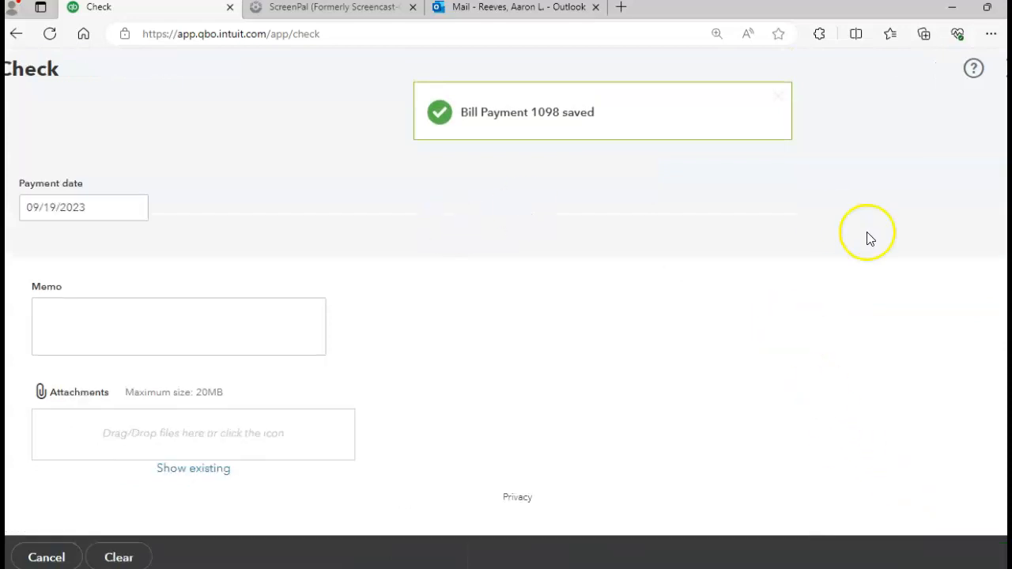
- Choose Computers 2 You as the payee of the new check and add its Bill # 422C2U due Feb 29, 2024
click(210, 154)
click(211, 154)
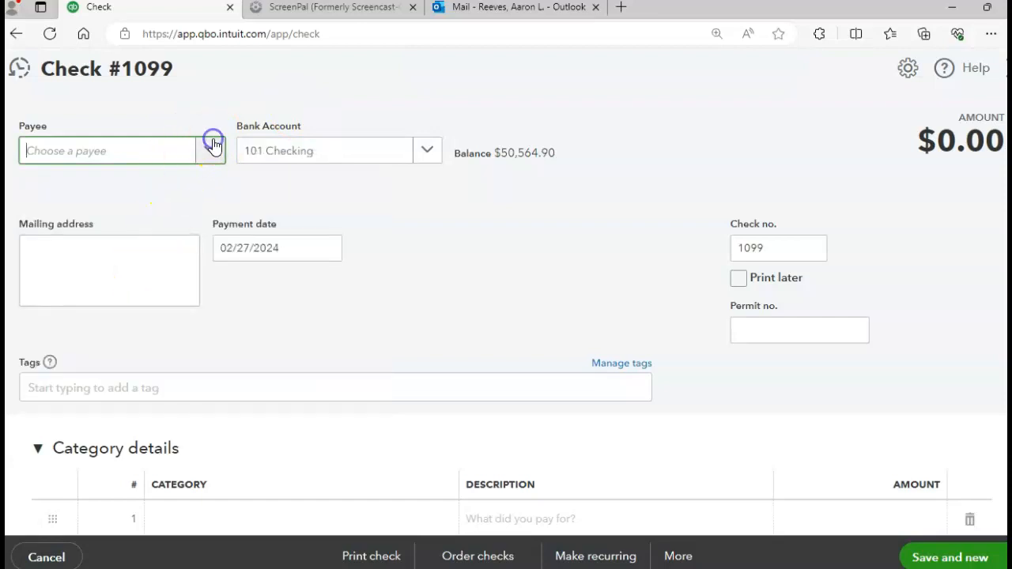
click(211, 149)
drag(379, 214, 373, 257)
click(211, 254)
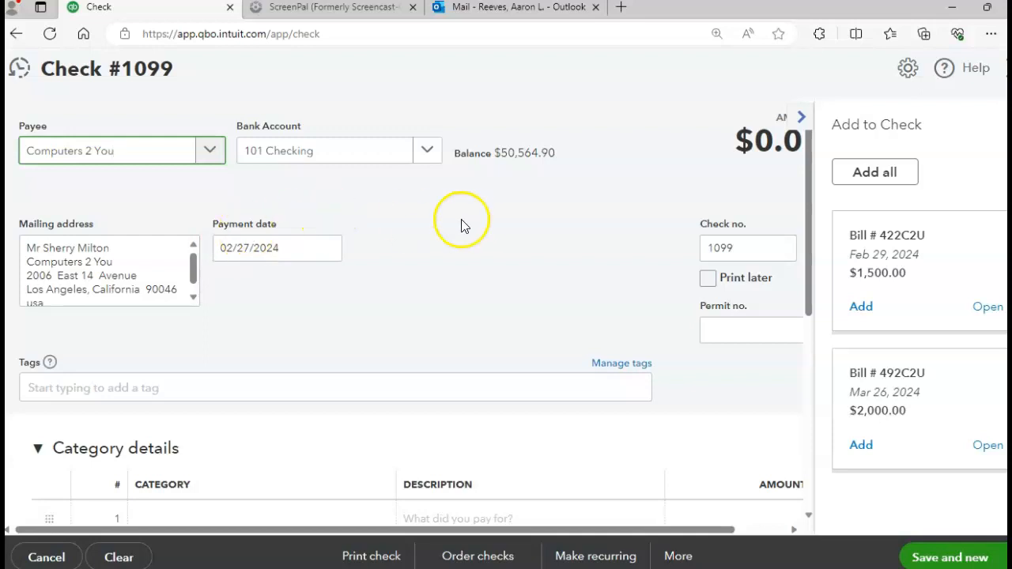
click(861, 307)
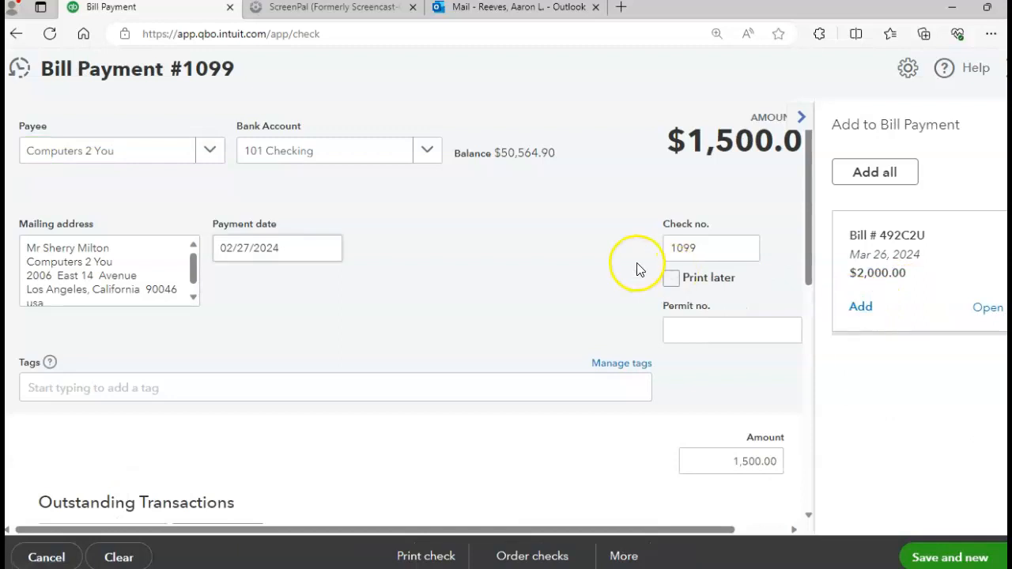
- Review the amount to apply for Computers 2 You, then save and close the bill payment
drag(804, 253, 823, 468)
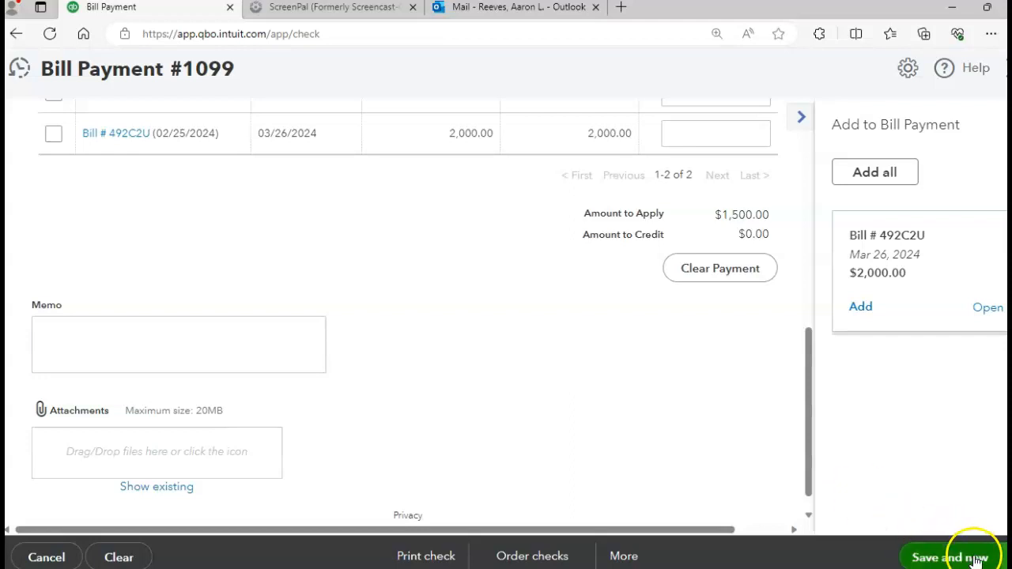
click(1004, 557)
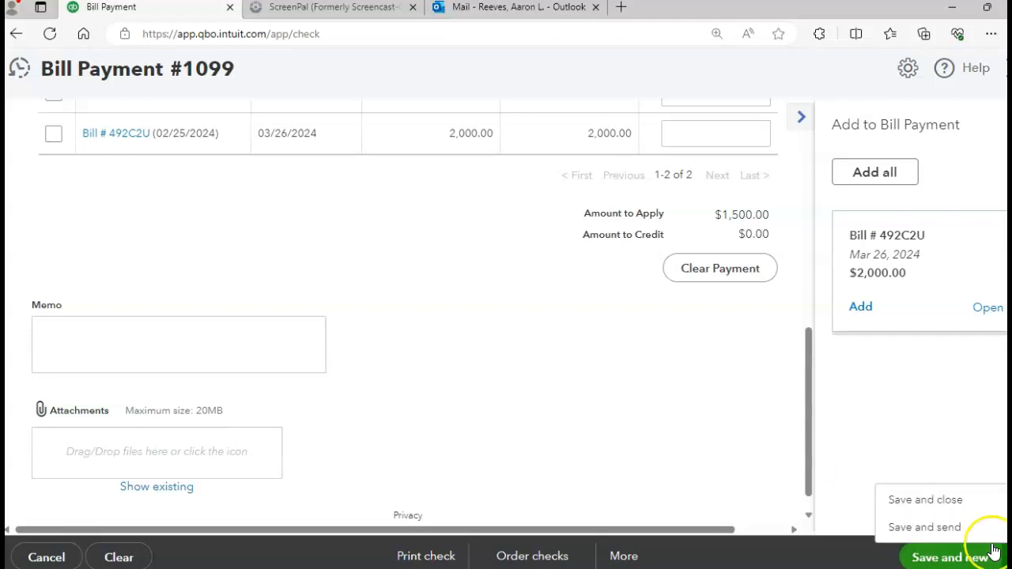
click(922, 510)
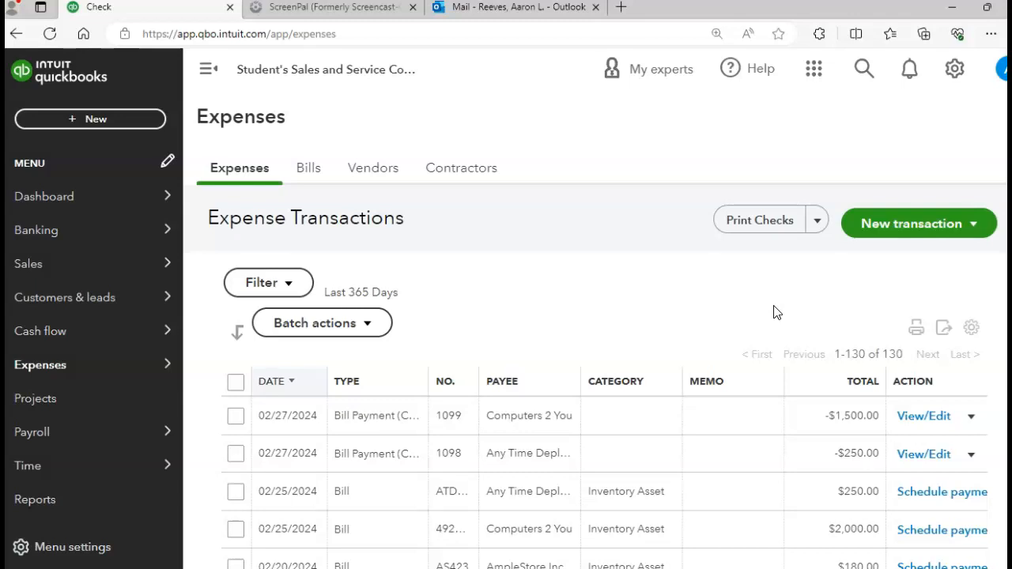
mouse_move(137, 346)
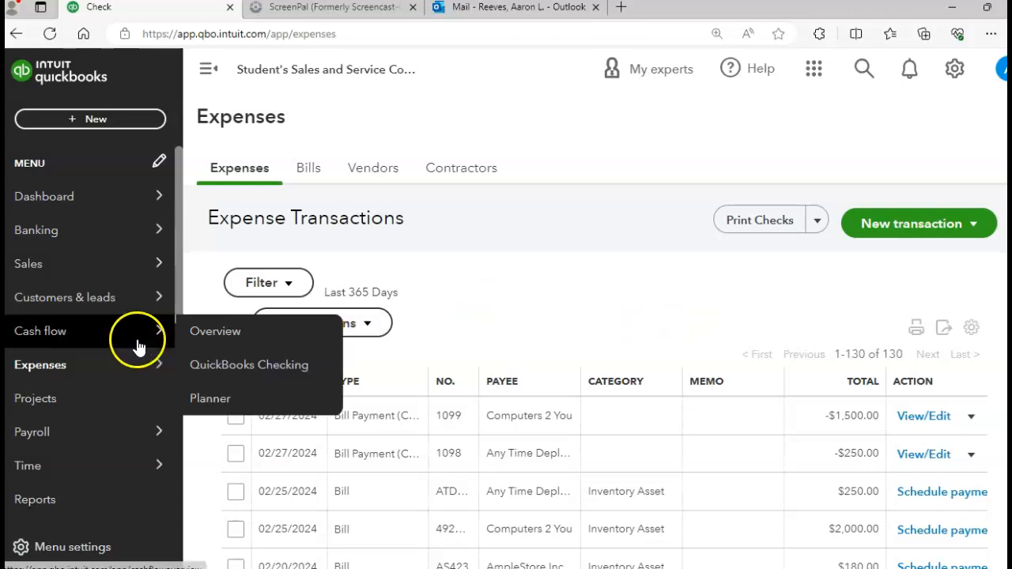